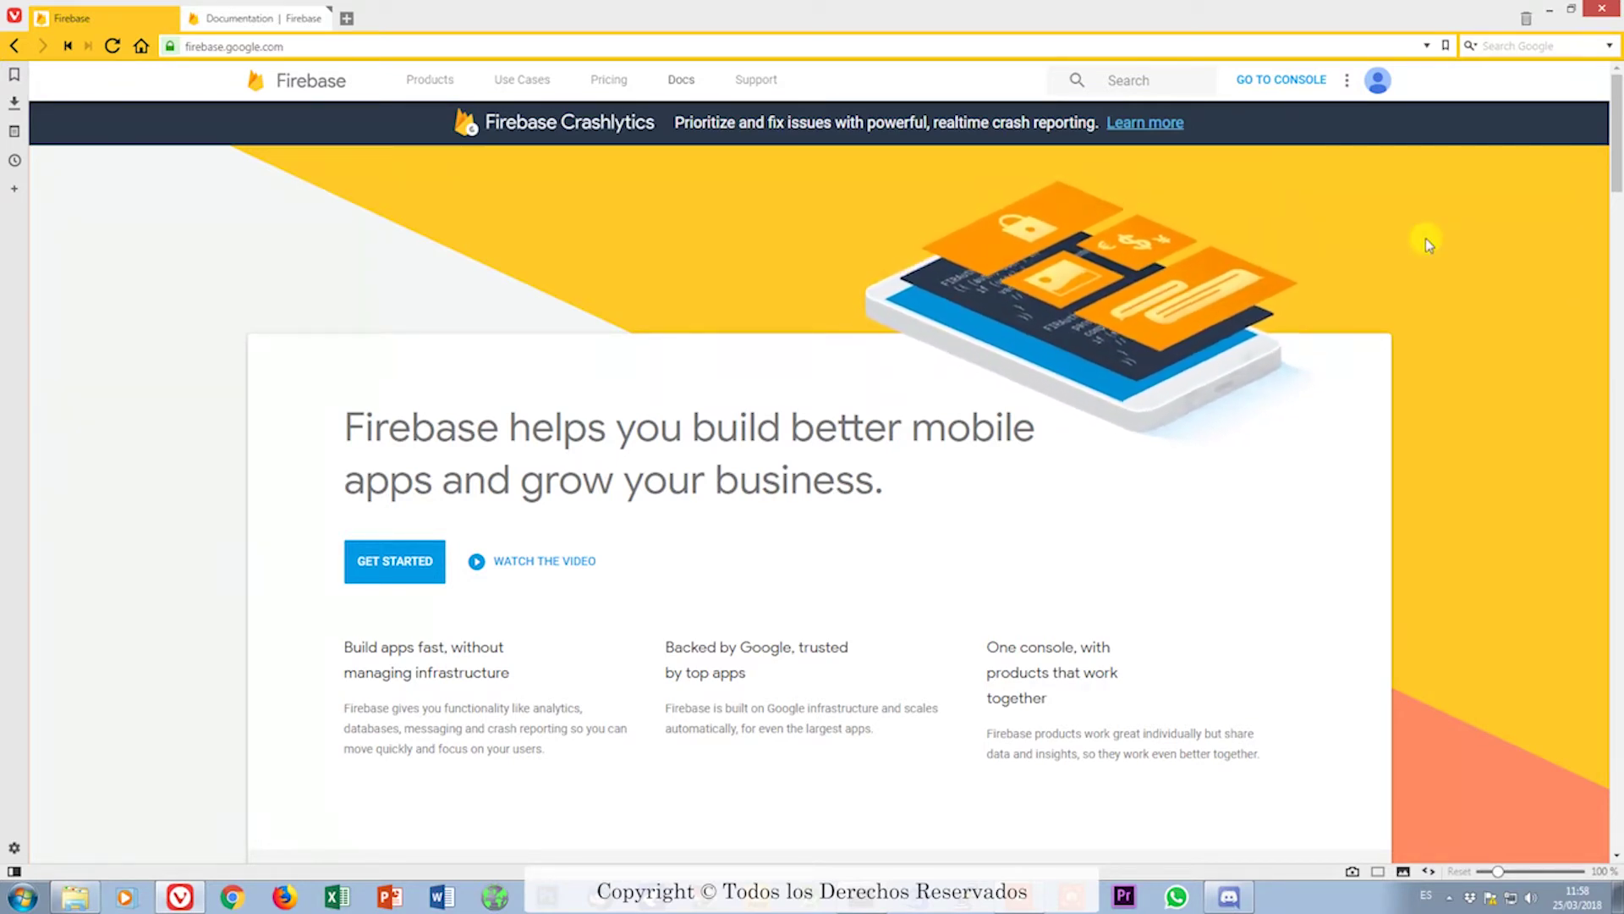
- Open the Firebase console in a separate tab and look over the Firebase home and Documentation pages
{"action": "left_click", "coordinate": [1277, 80]}
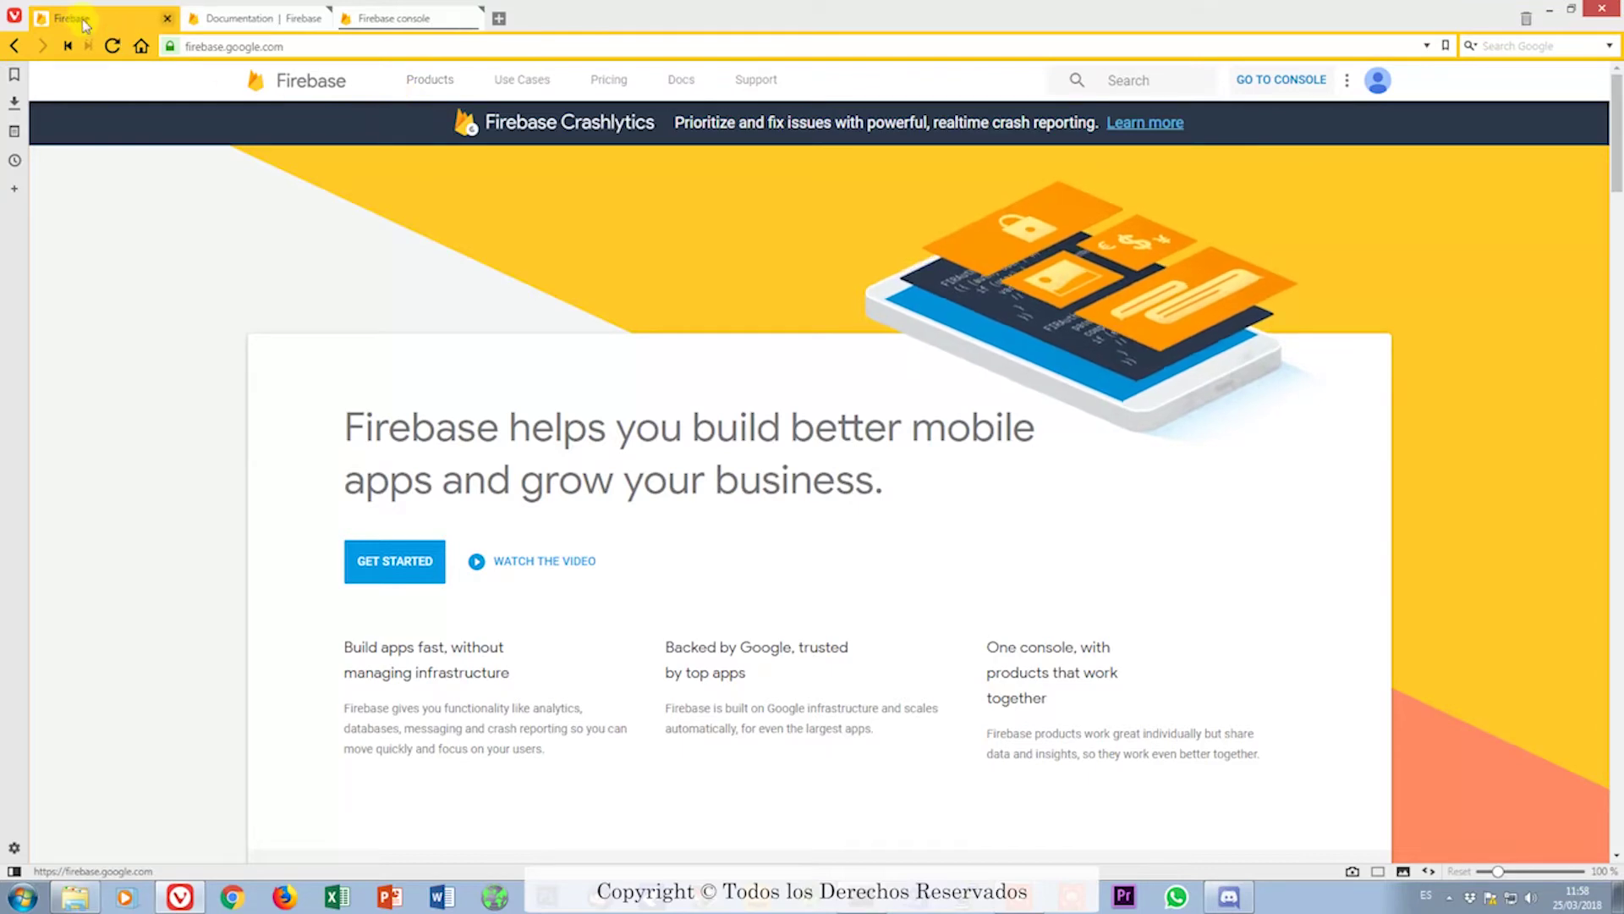
{"action": "scroll", "coordinate": [445, 421], "scroll_direction": "down", "scroll_amount": 12}
{"action": "scroll", "coordinate": [455, 427], "scroll_direction": "up", "scroll_amount": 12}
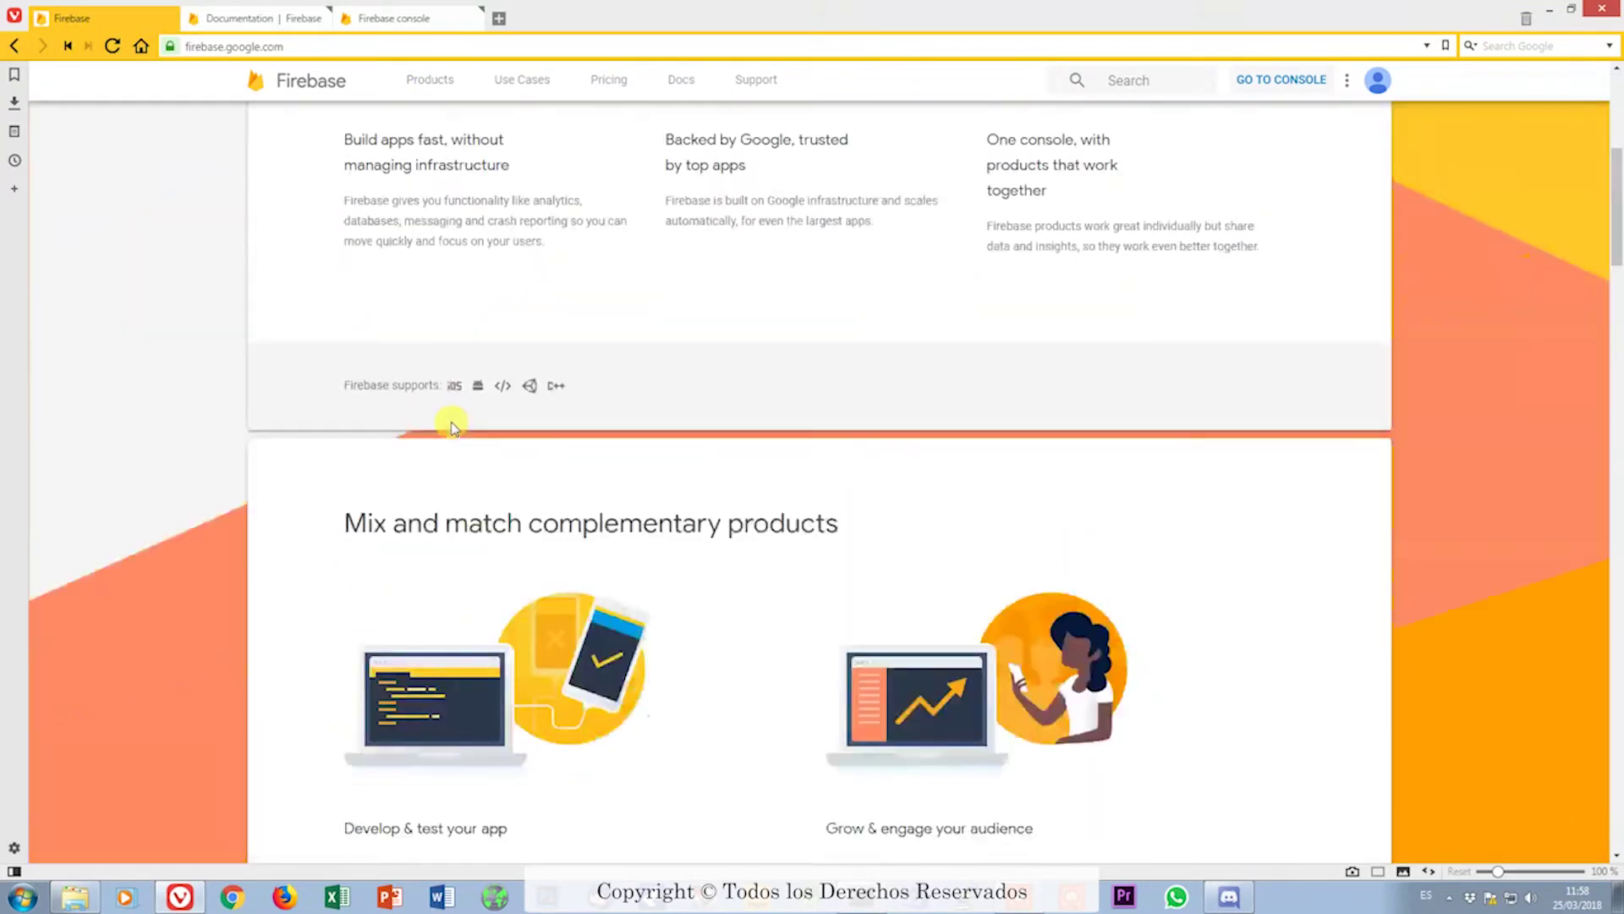
{"action": "left_click", "coordinate": [229, 20]}
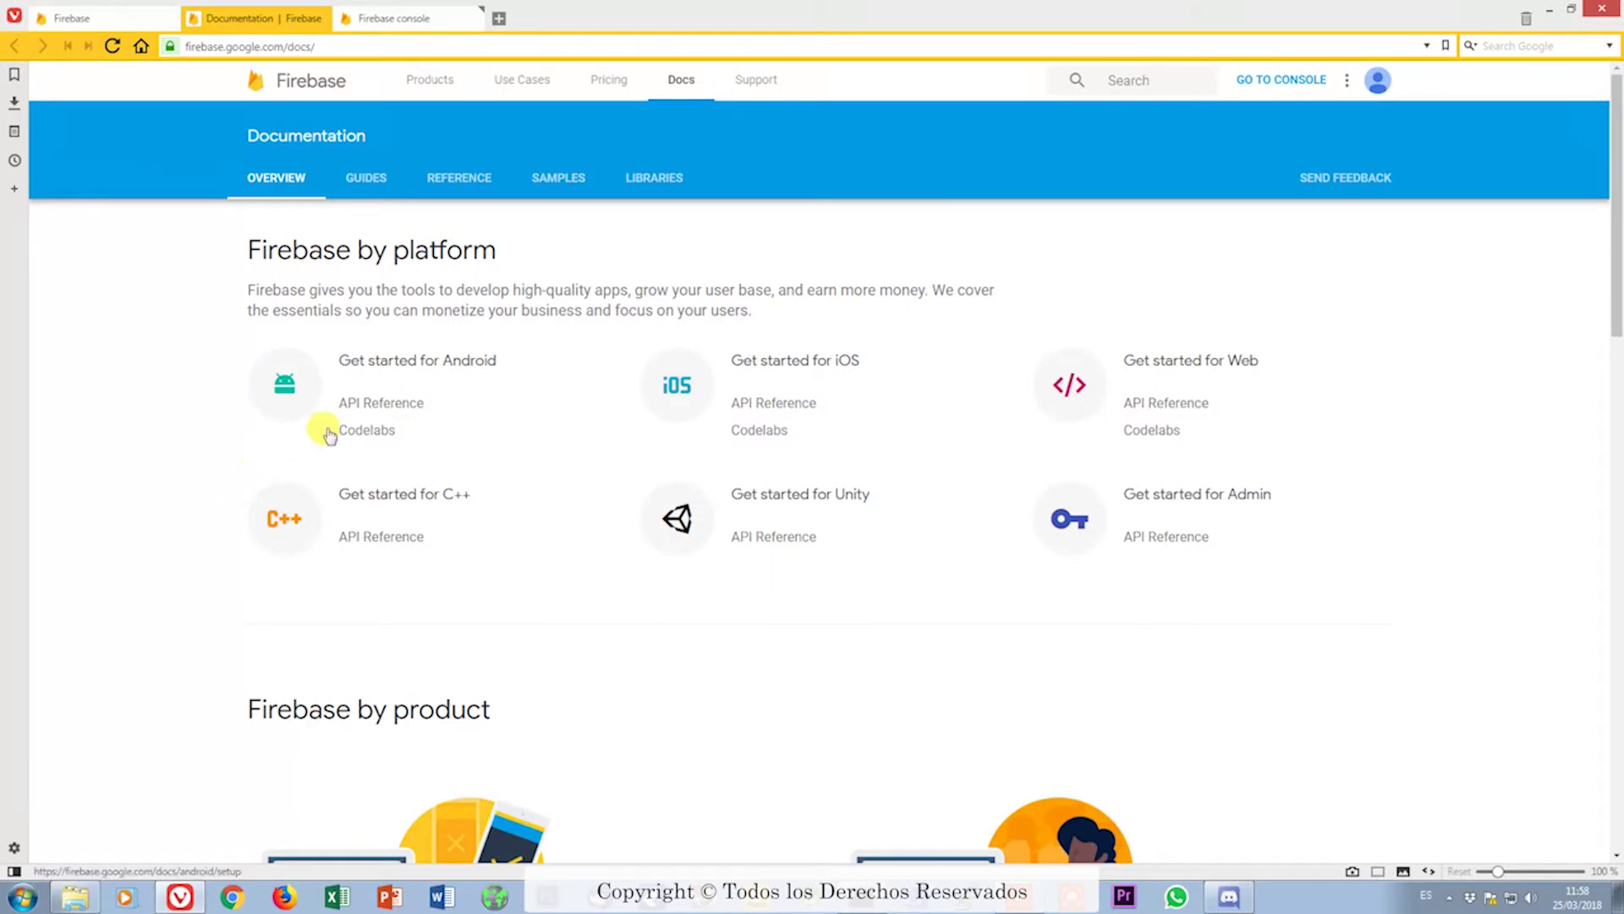
{"action": "mouse_move", "coordinate": [344, 35]}
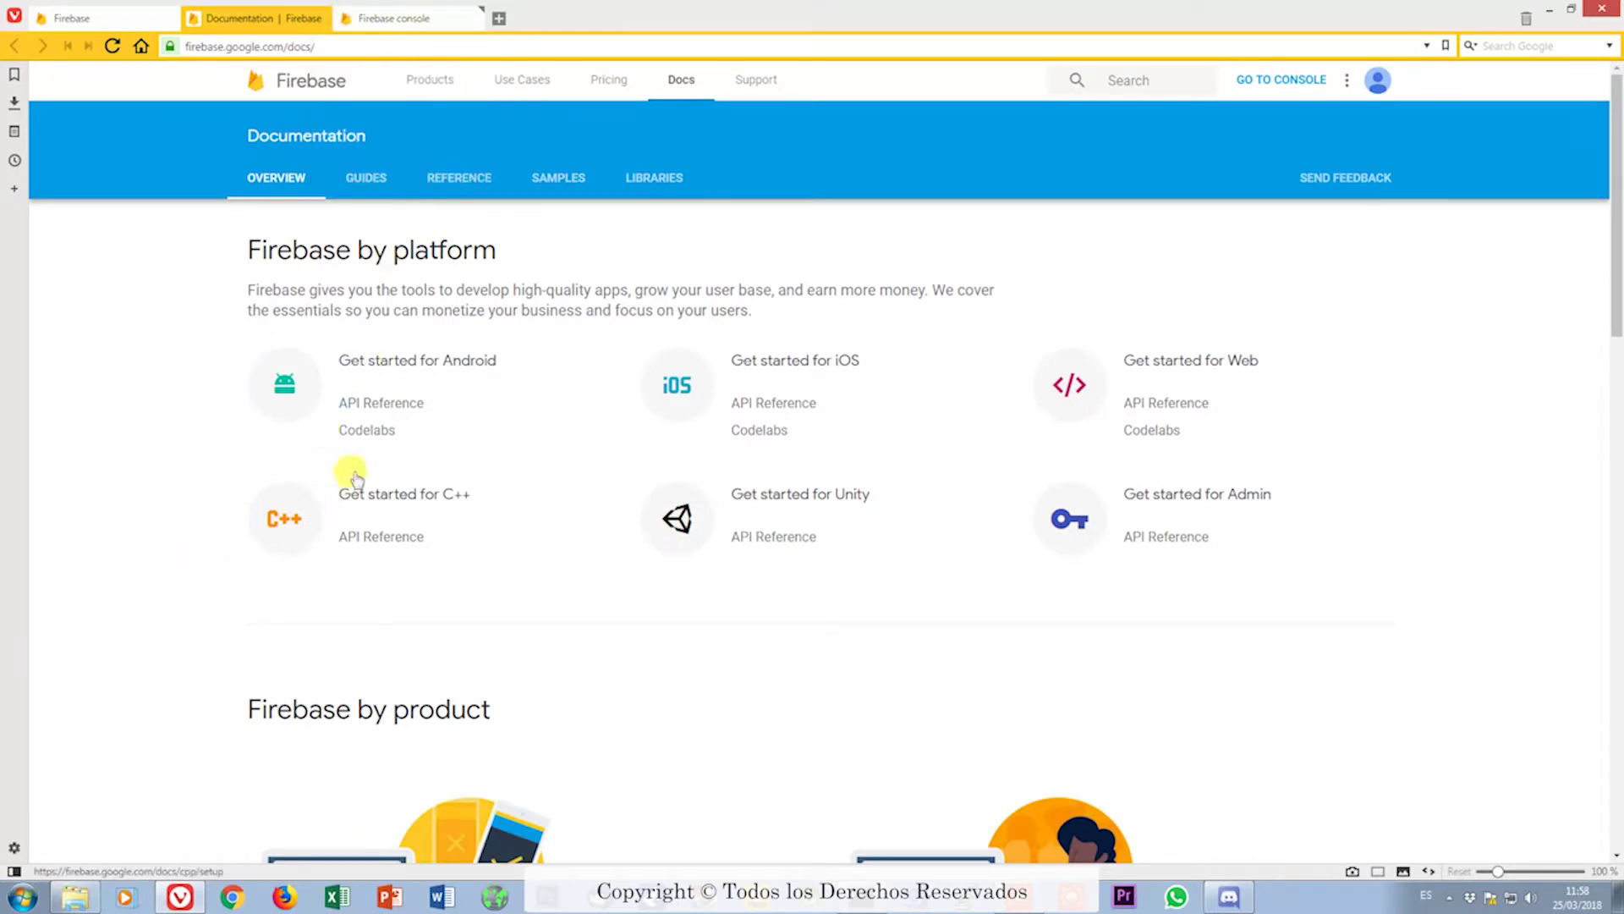
- Look through the projects in the Firebase console, view the Test Project overview, and return to the project list
{"action": "left_click", "coordinate": [404, 18]}
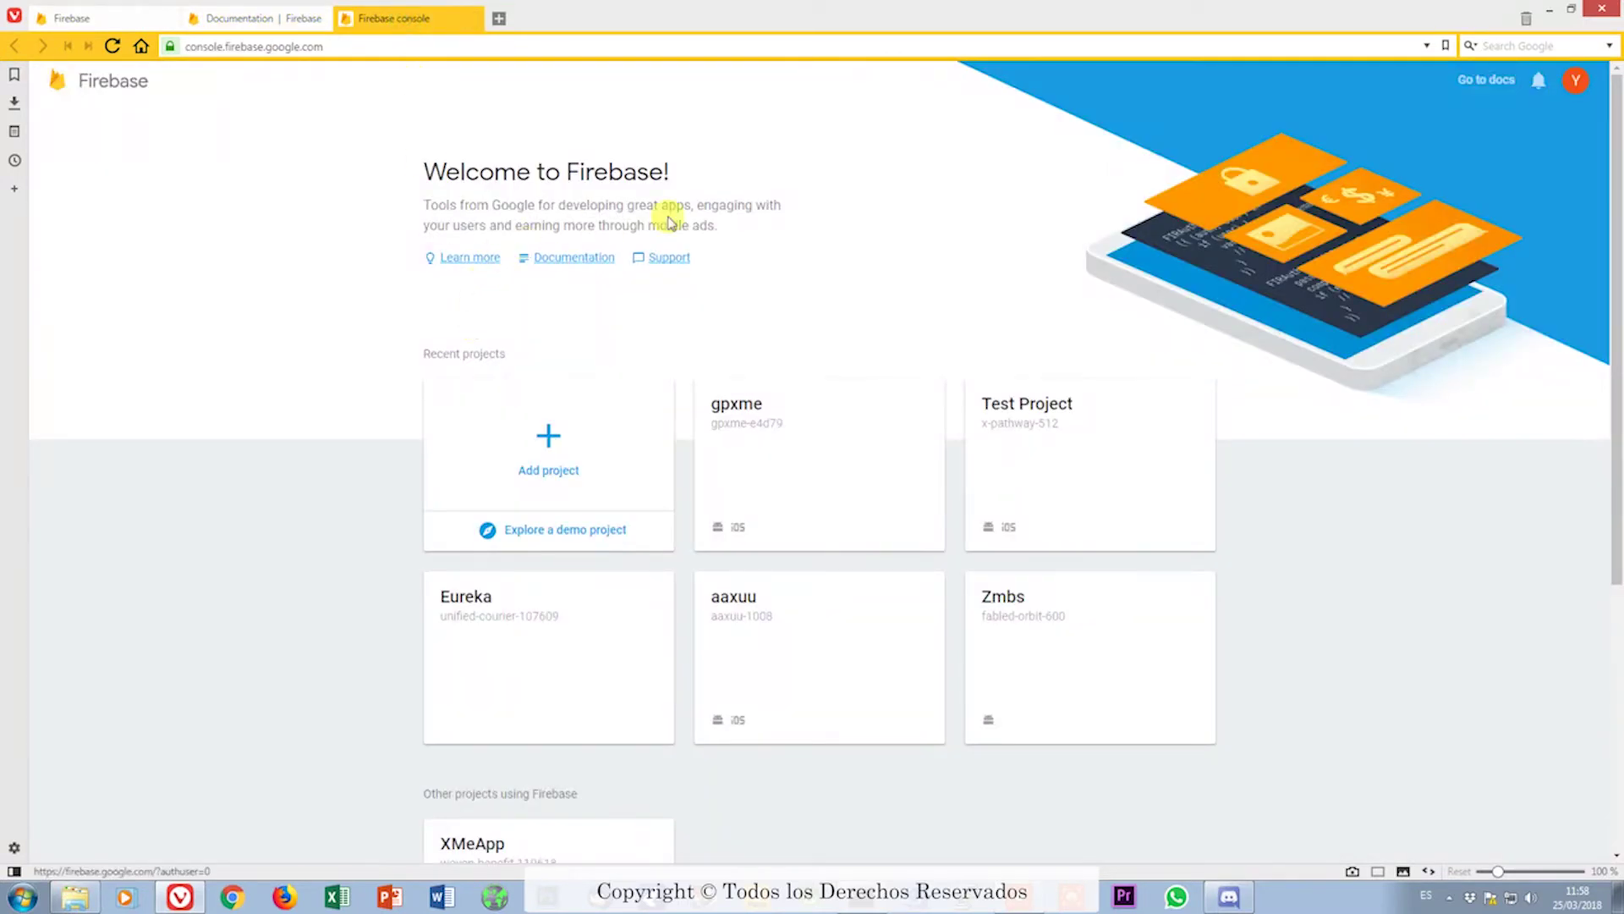
{"action": "scroll", "coordinate": [677, 185], "scroll_direction": "down", "scroll_amount": 2}
{"action": "scroll", "coordinate": [676, 185], "scroll_direction": "down", "scroll_amount": 2}
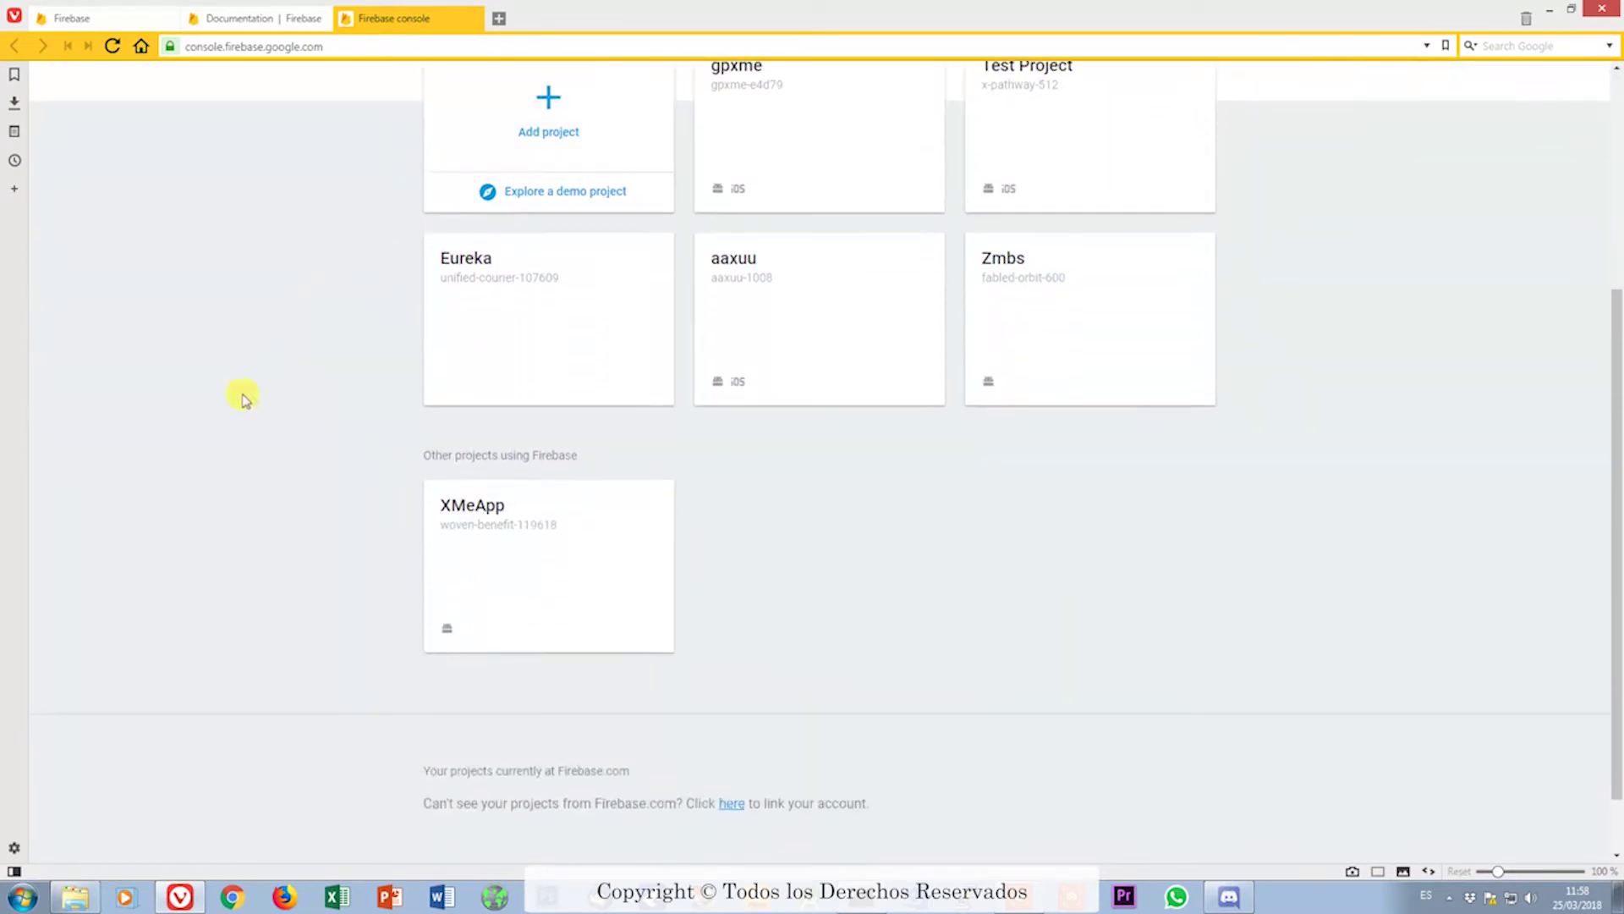
{"action": "scroll", "coordinate": [216, 435], "scroll_direction": "up", "scroll_amount": 3}
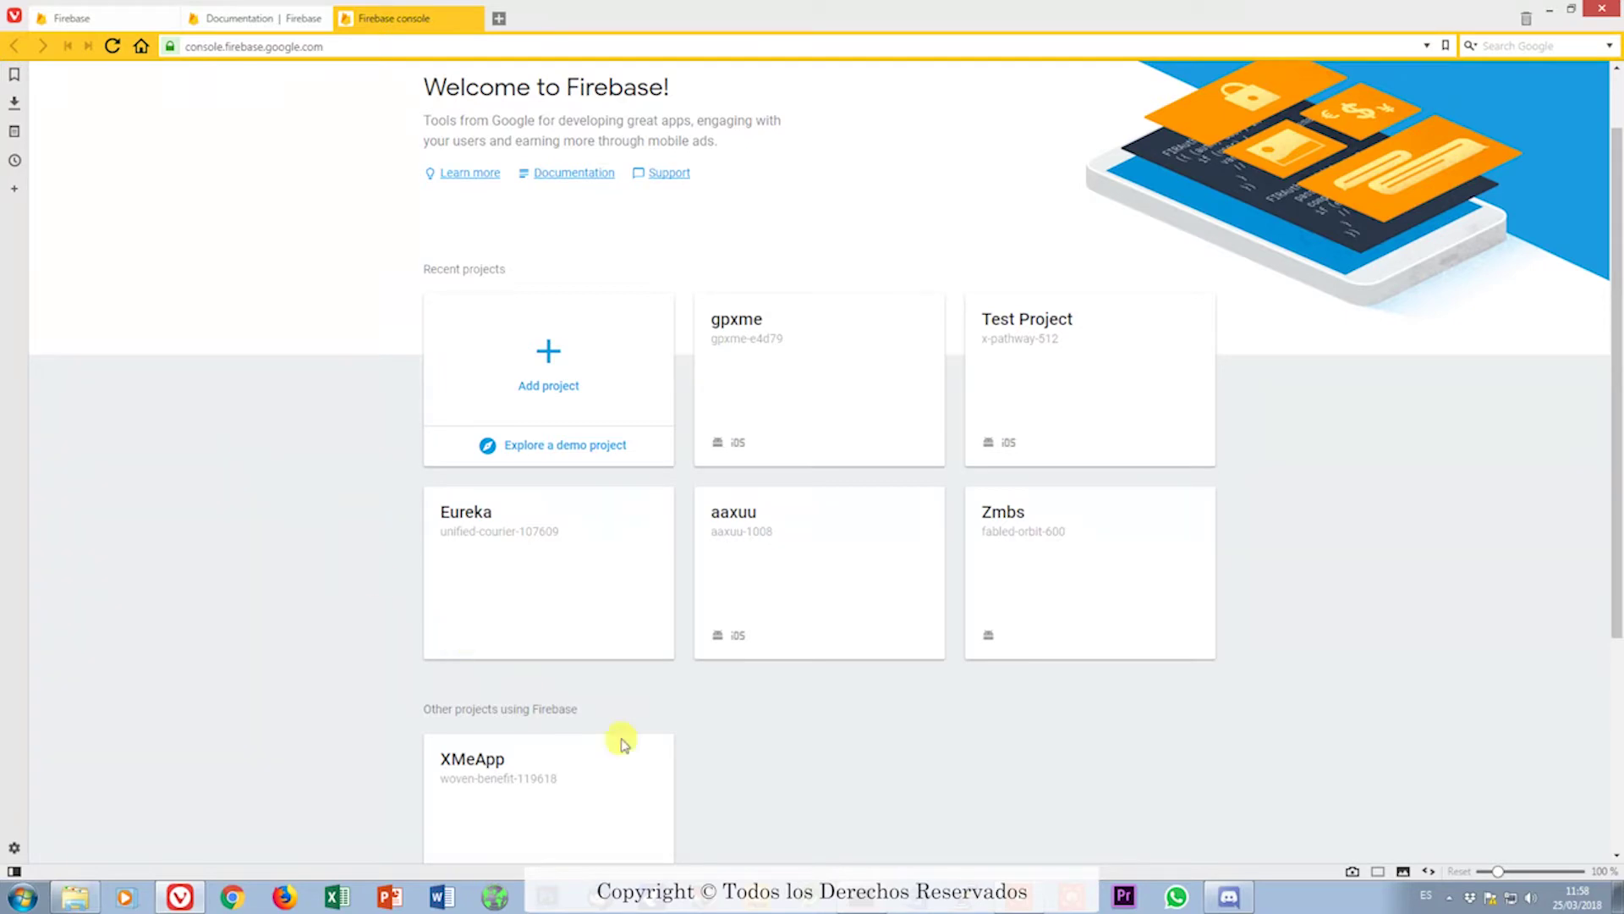
{"action": "left_click", "coordinate": [1109, 362]}
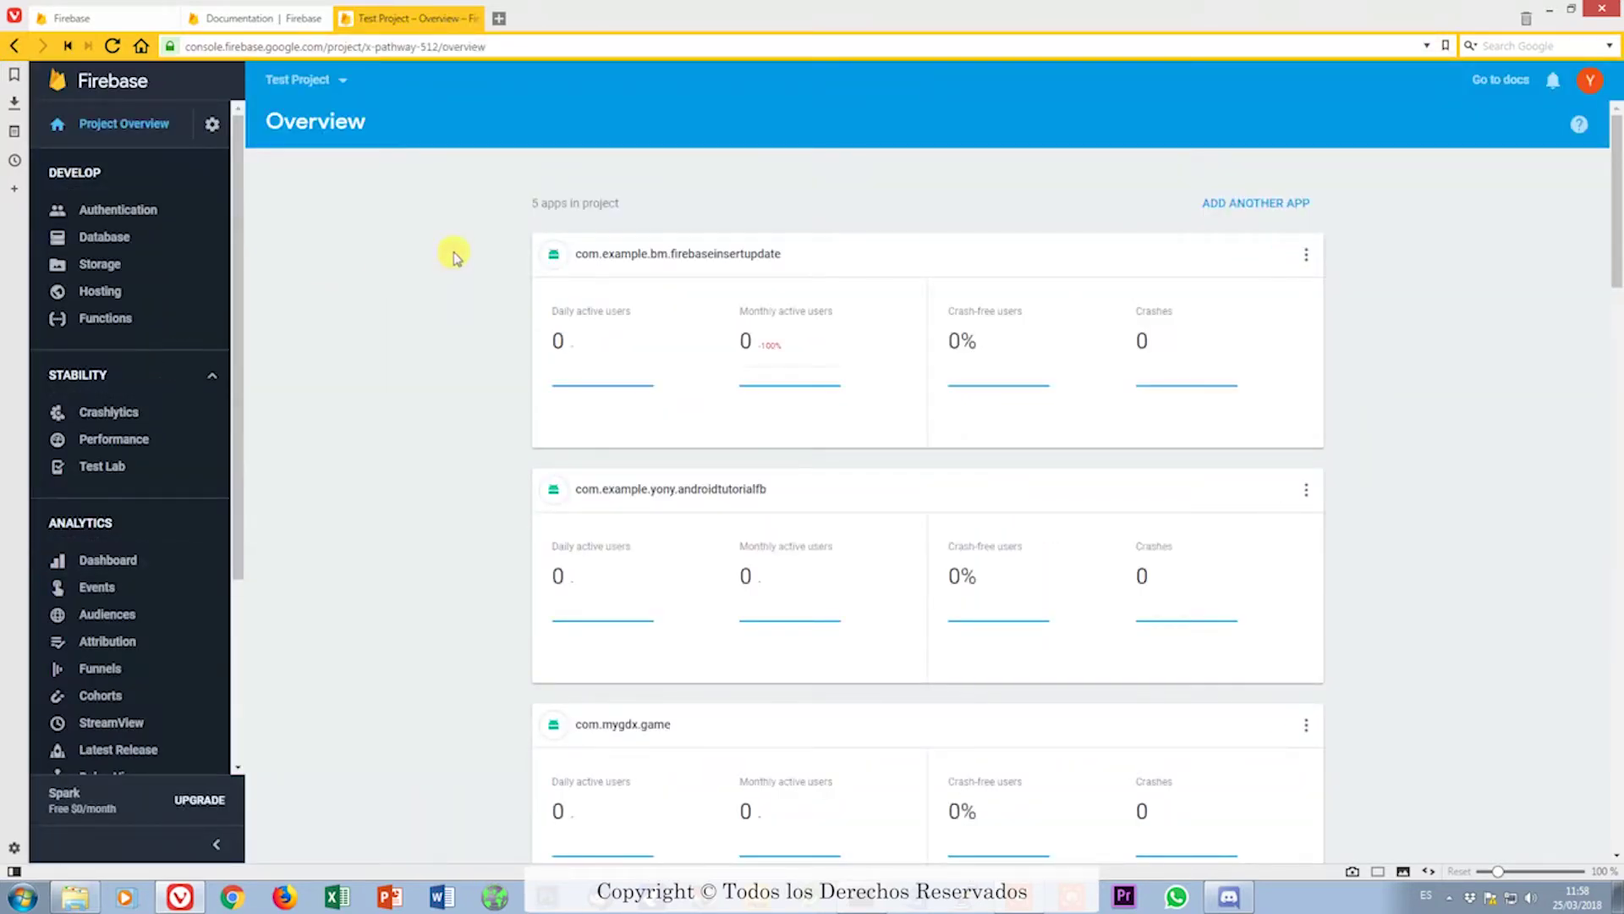
{"action": "key", "text": "alt+Left"}
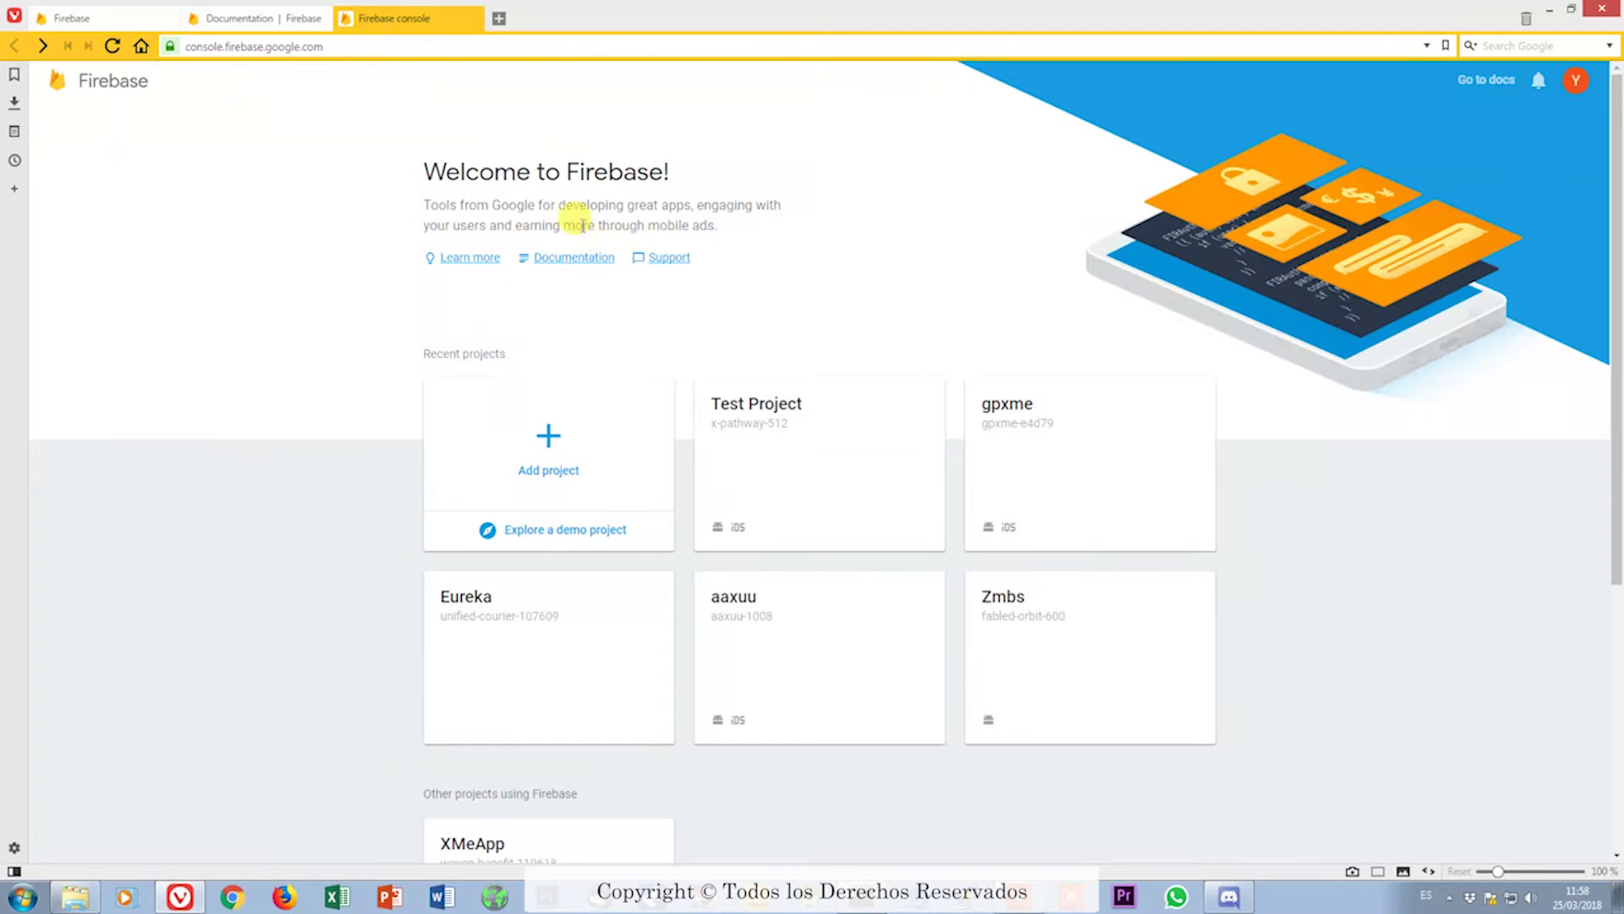
- Examine the project name and country/region choices for adding a new project, and cancel without creating one
{"action": "left_click", "coordinate": [519, 439]}
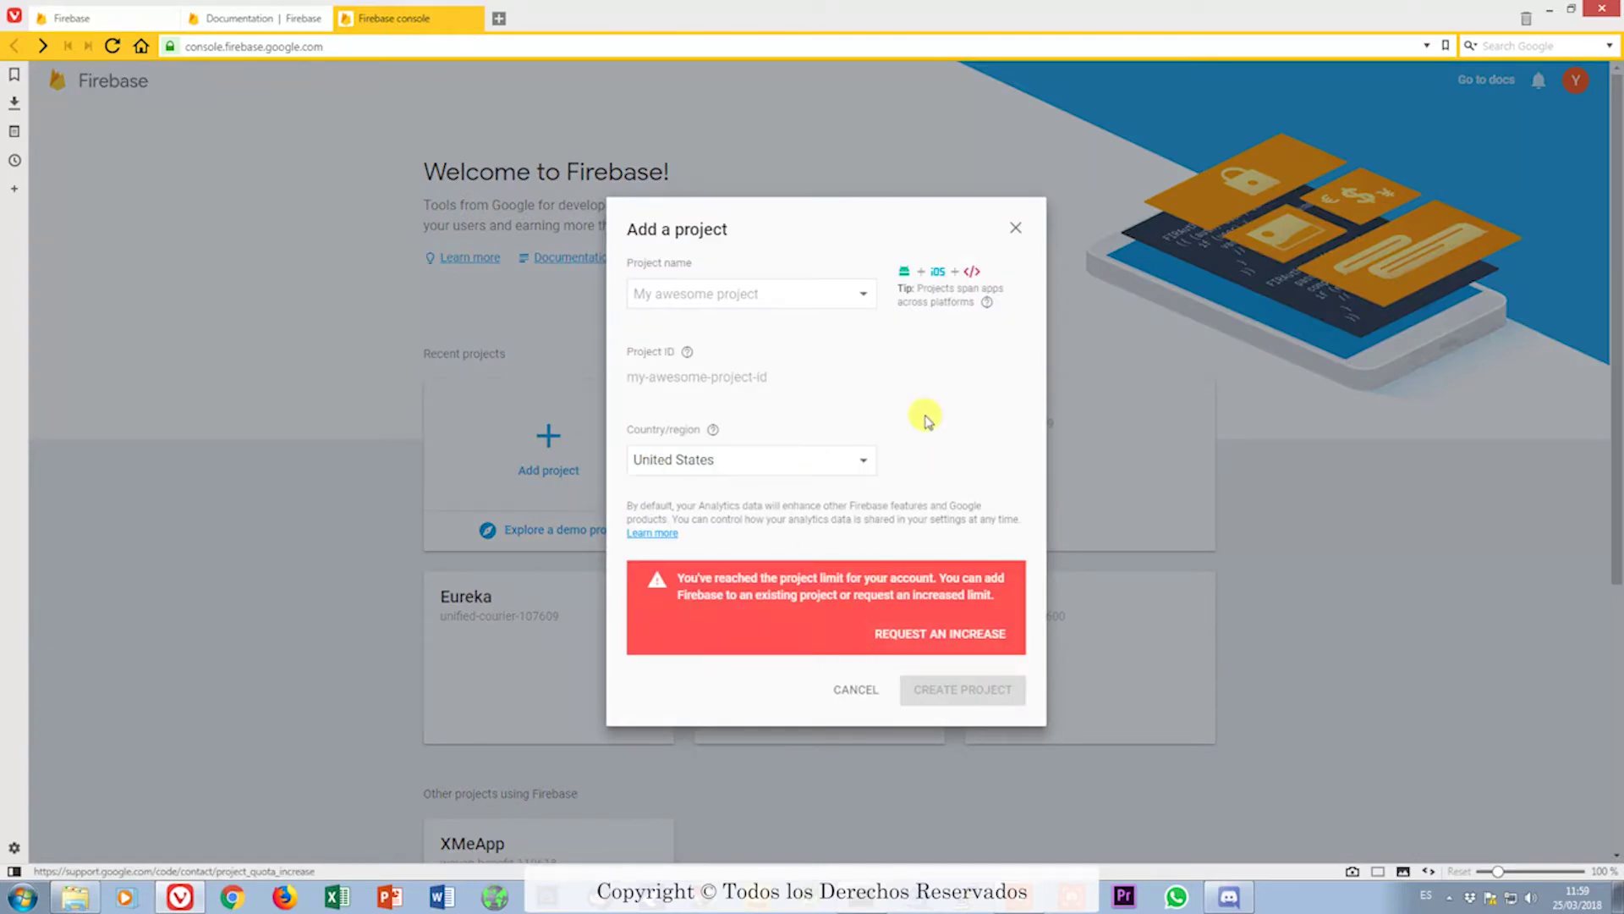
{"action": "left_click", "coordinate": [864, 296]}
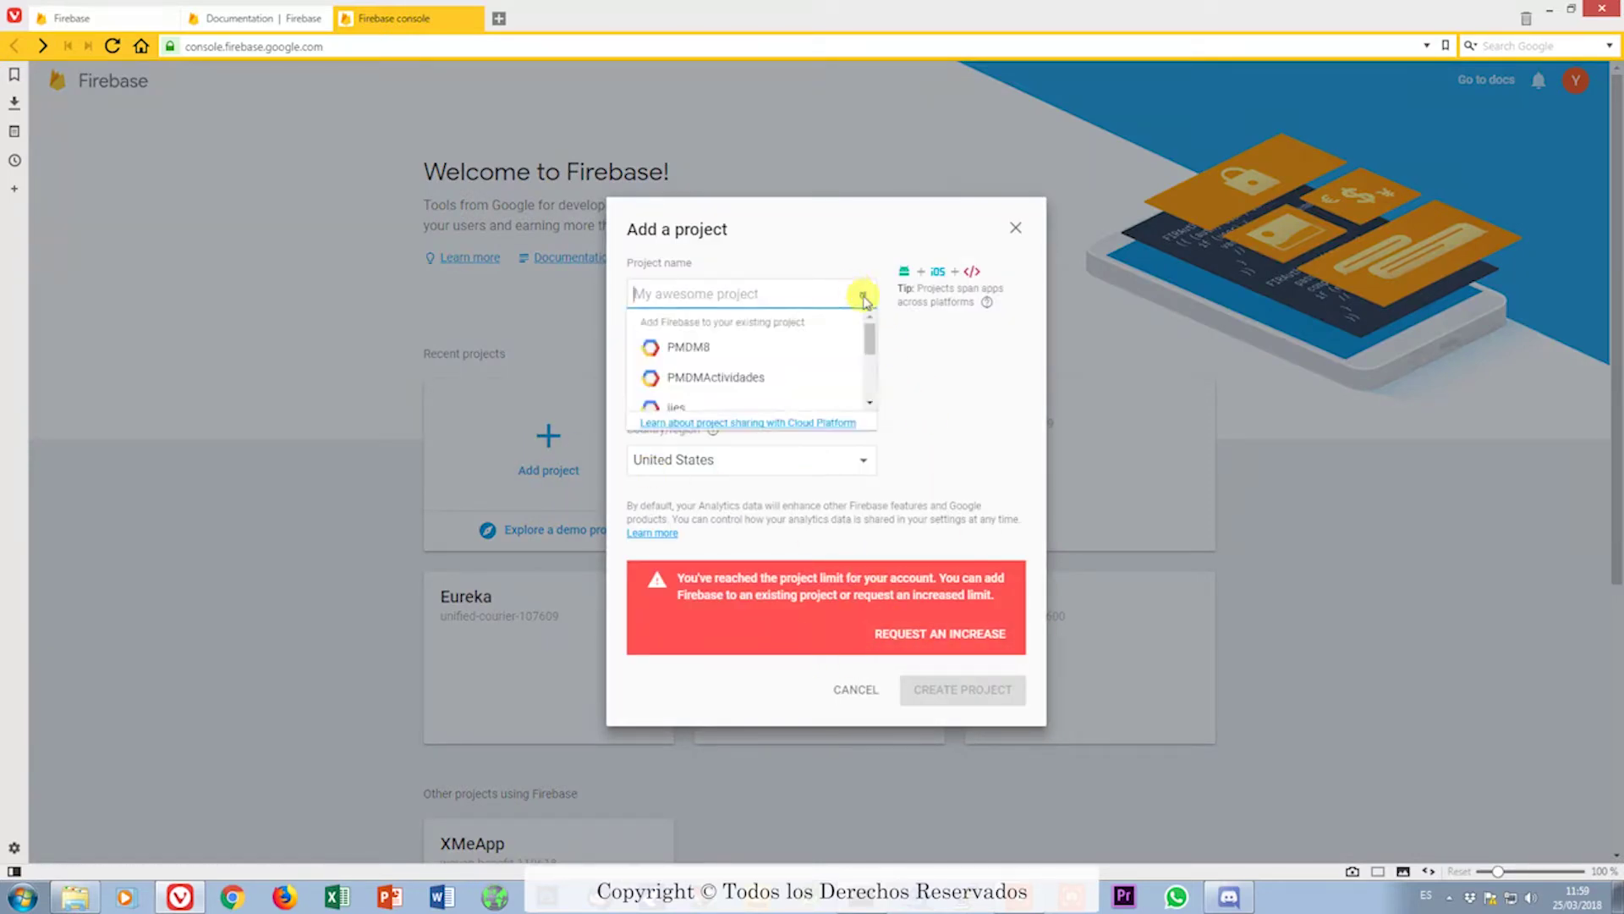
{"action": "left_click", "coordinate": [939, 374]}
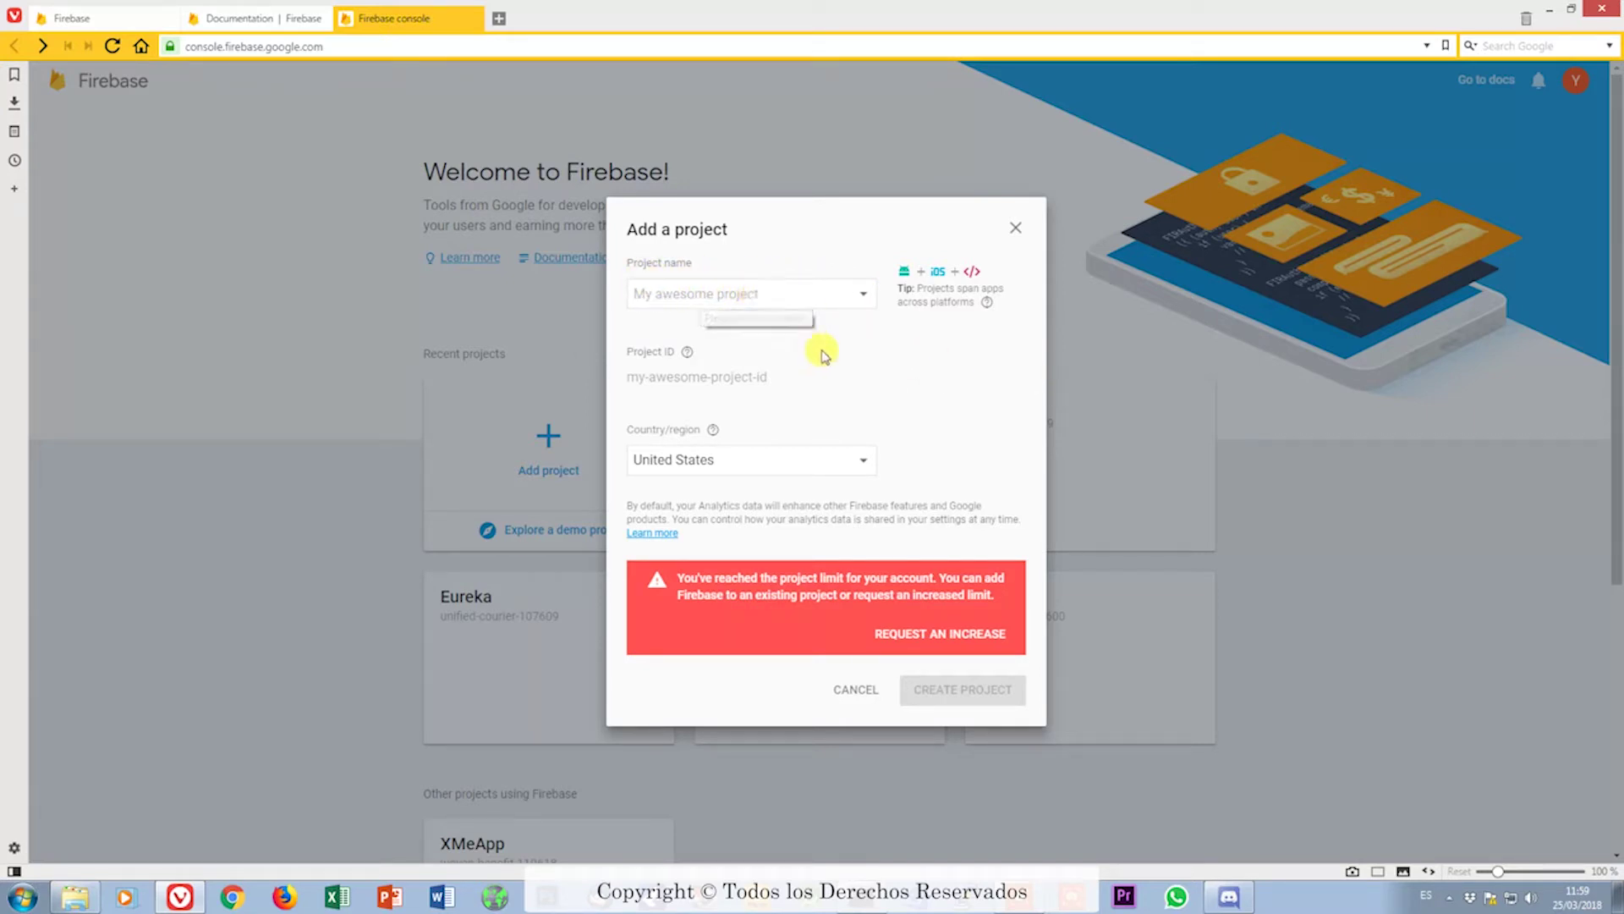
{"action": "left_click", "coordinate": [827, 464]}
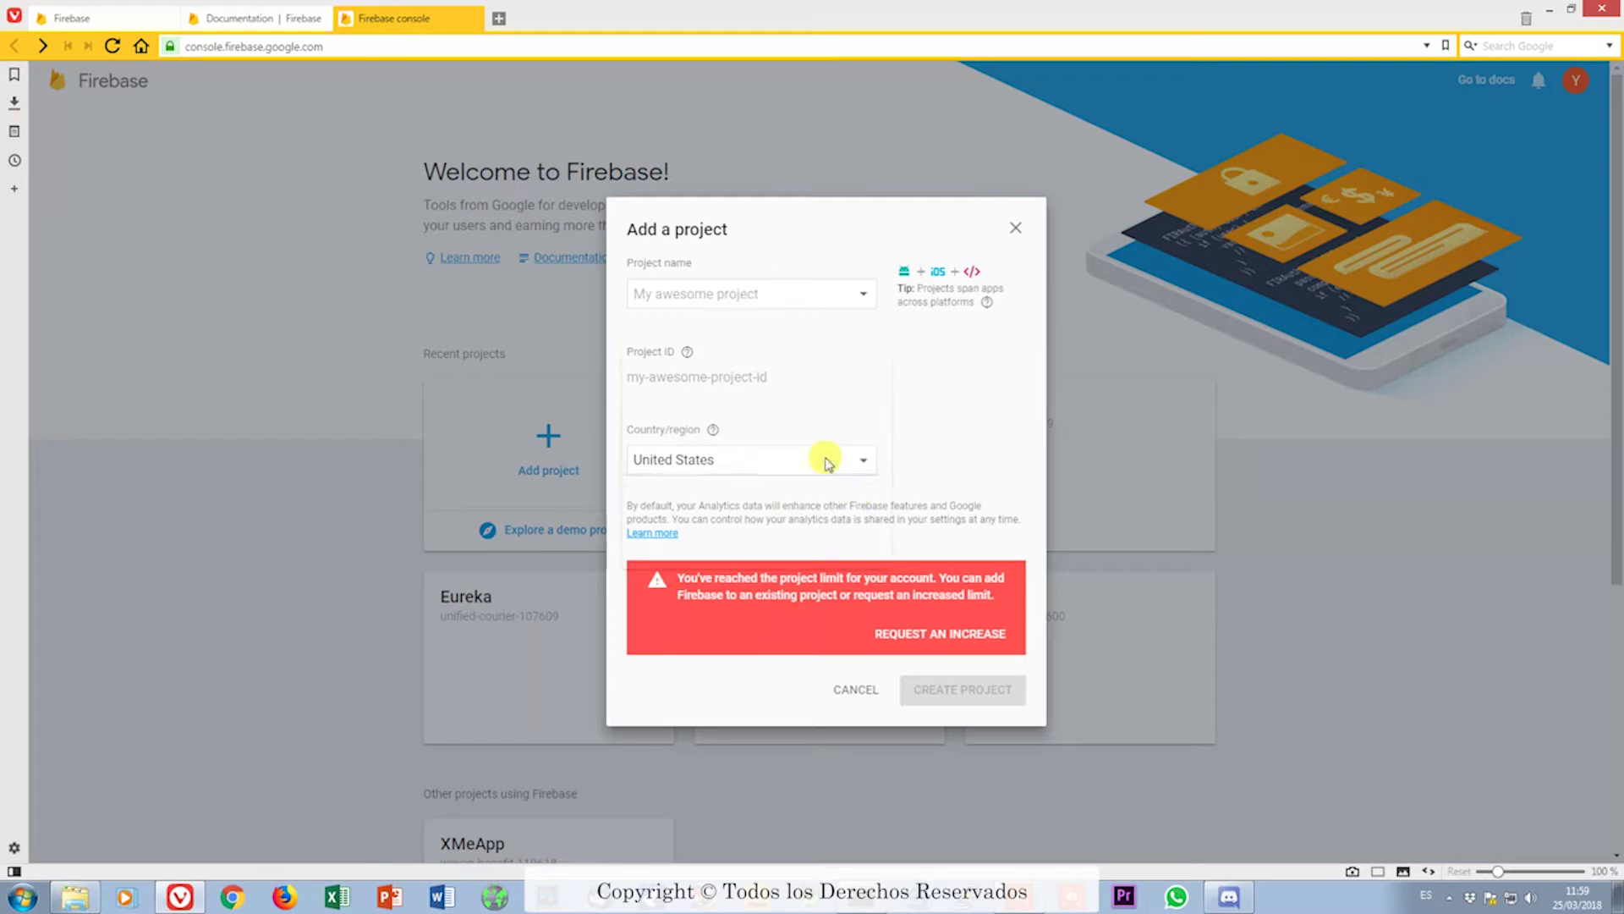
{"action": "left_click", "coordinate": [954, 440]}
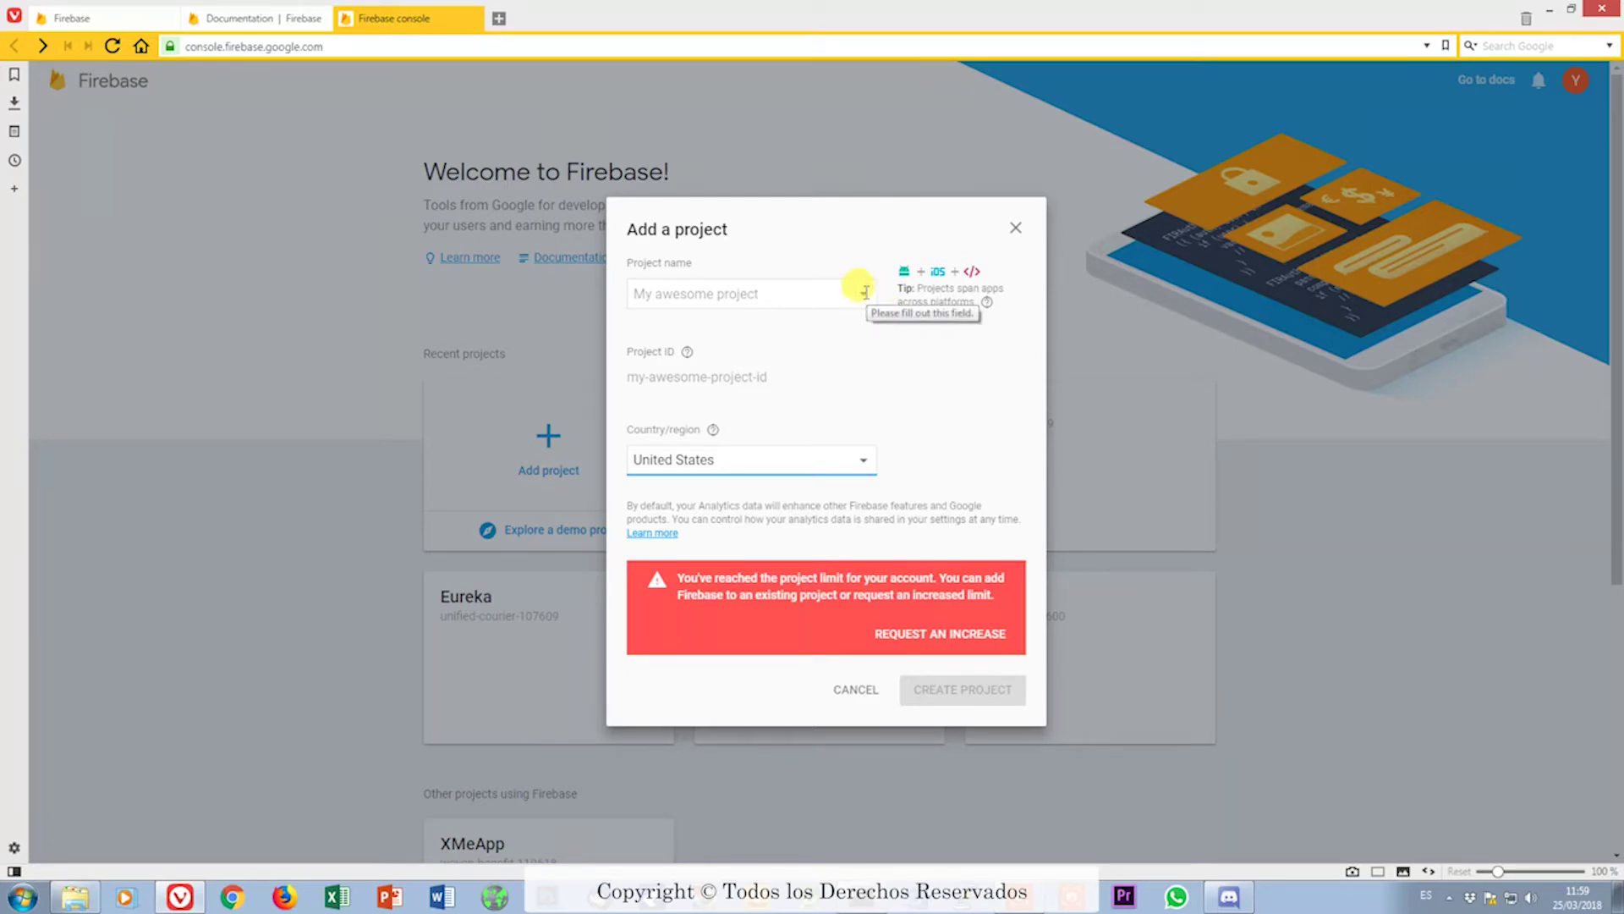
{"action": "left_click", "coordinate": [865, 292]}
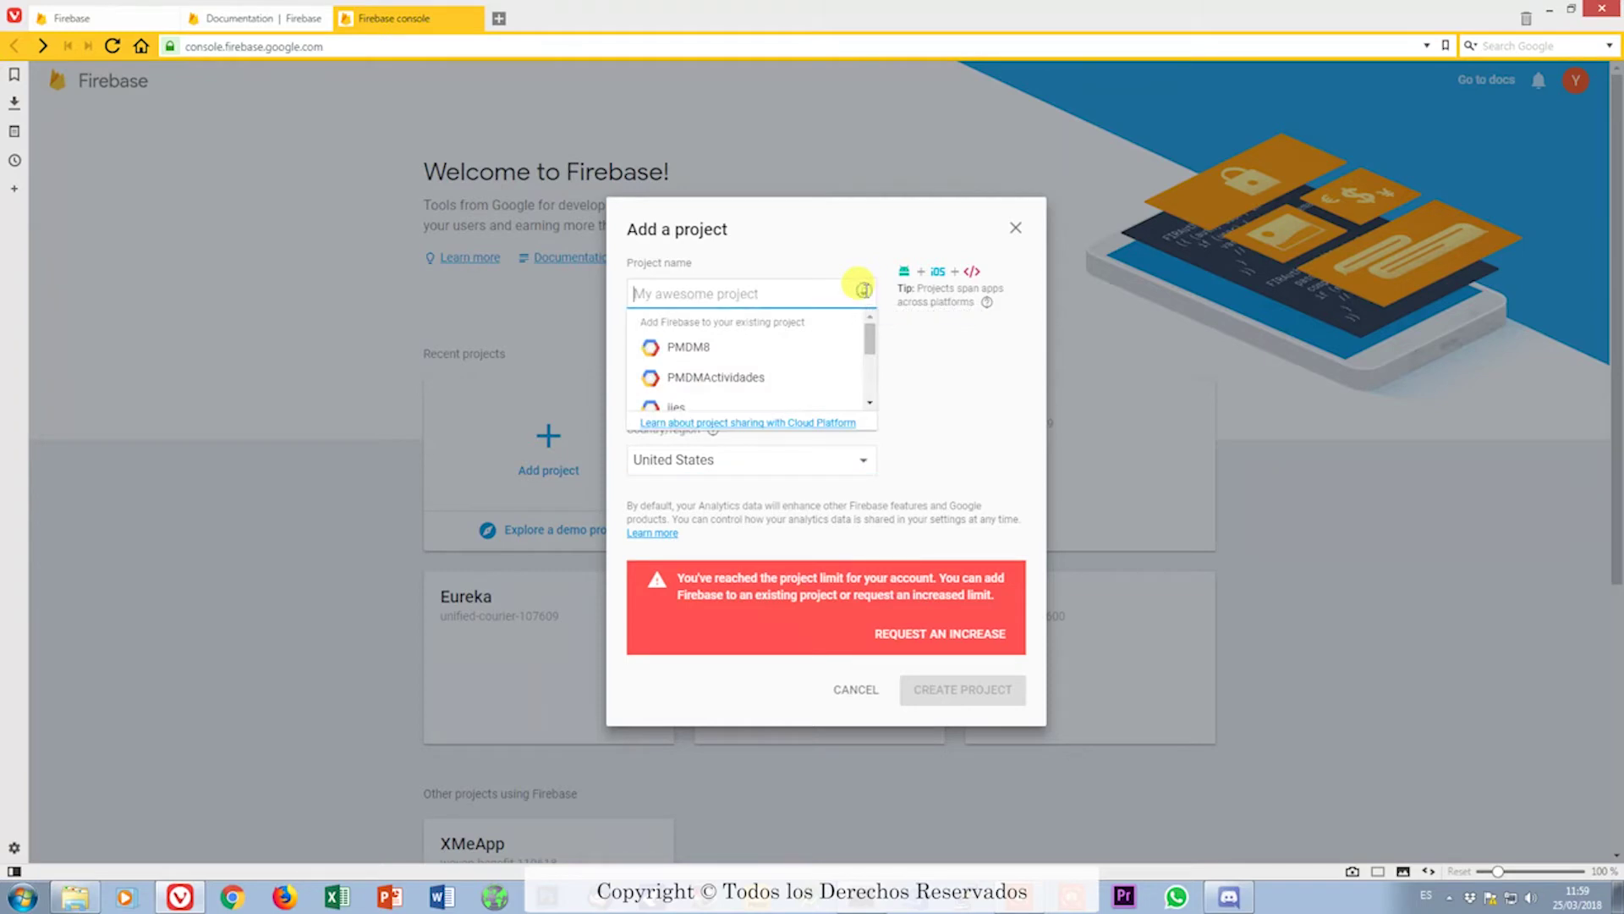
{"action": "left_click", "coordinate": [932, 370]}
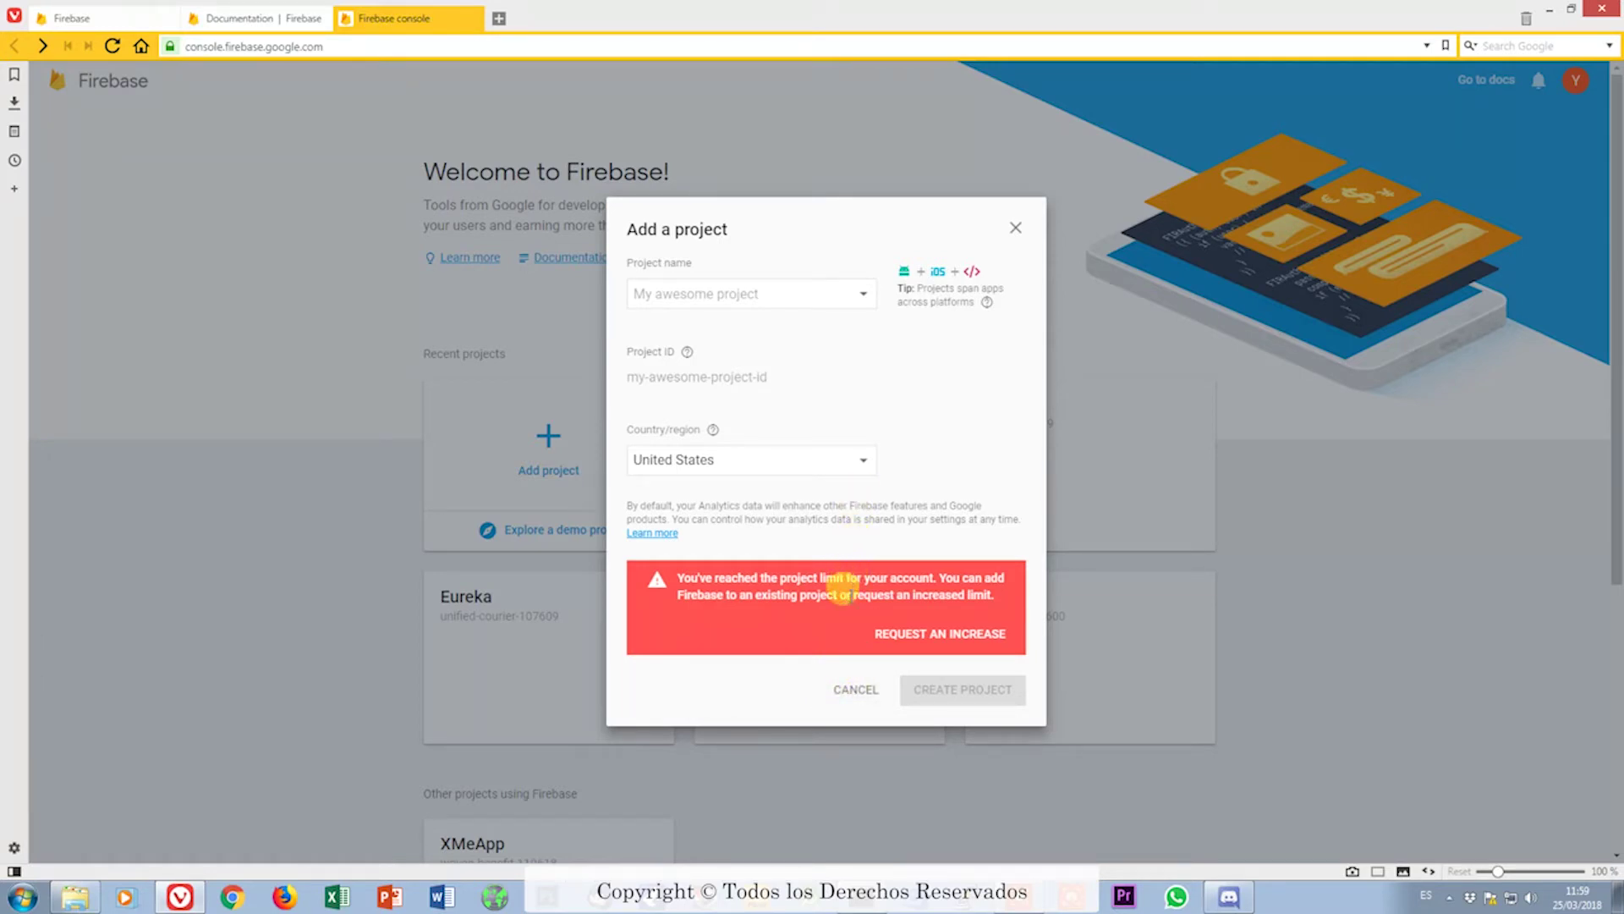
{"action": "left_click", "coordinate": [848, 690]}
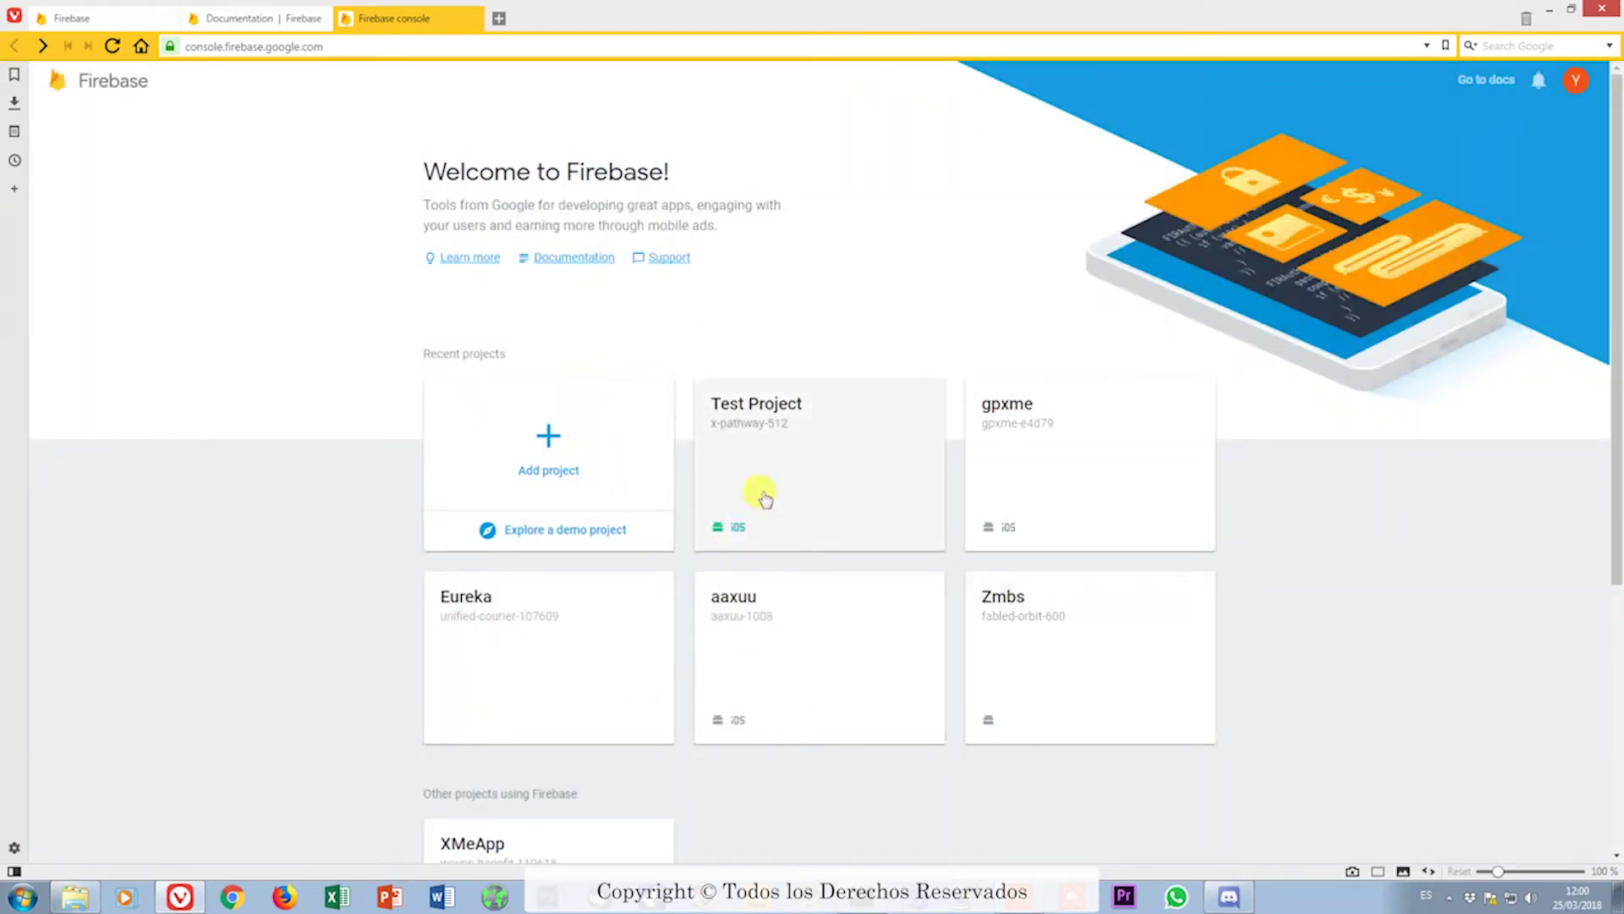
- Open Test Project and review the apps listed in its overview
{"action": "left_click", "coordinate": [772, 477]}
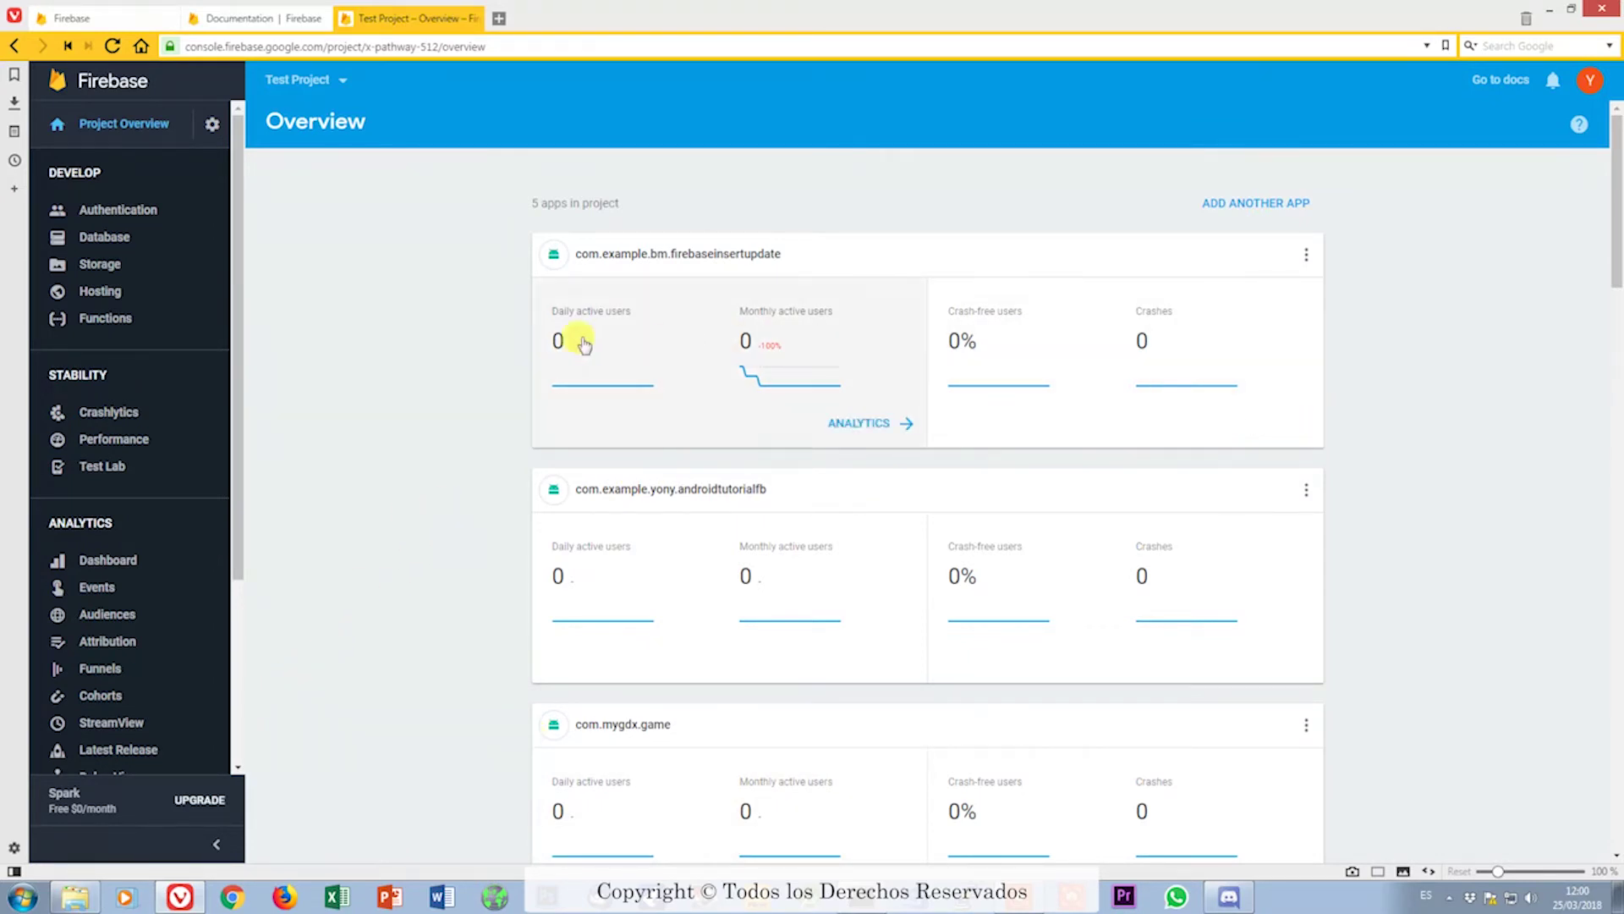
{"action": "scroll", "coordinate": [461, 343], "scroll_direction": "down", "scroll_amount": 5}
{"action": "scroll", "coordinate": [461, 342], "scroll_direction": "down", "scroll_amount": 3}
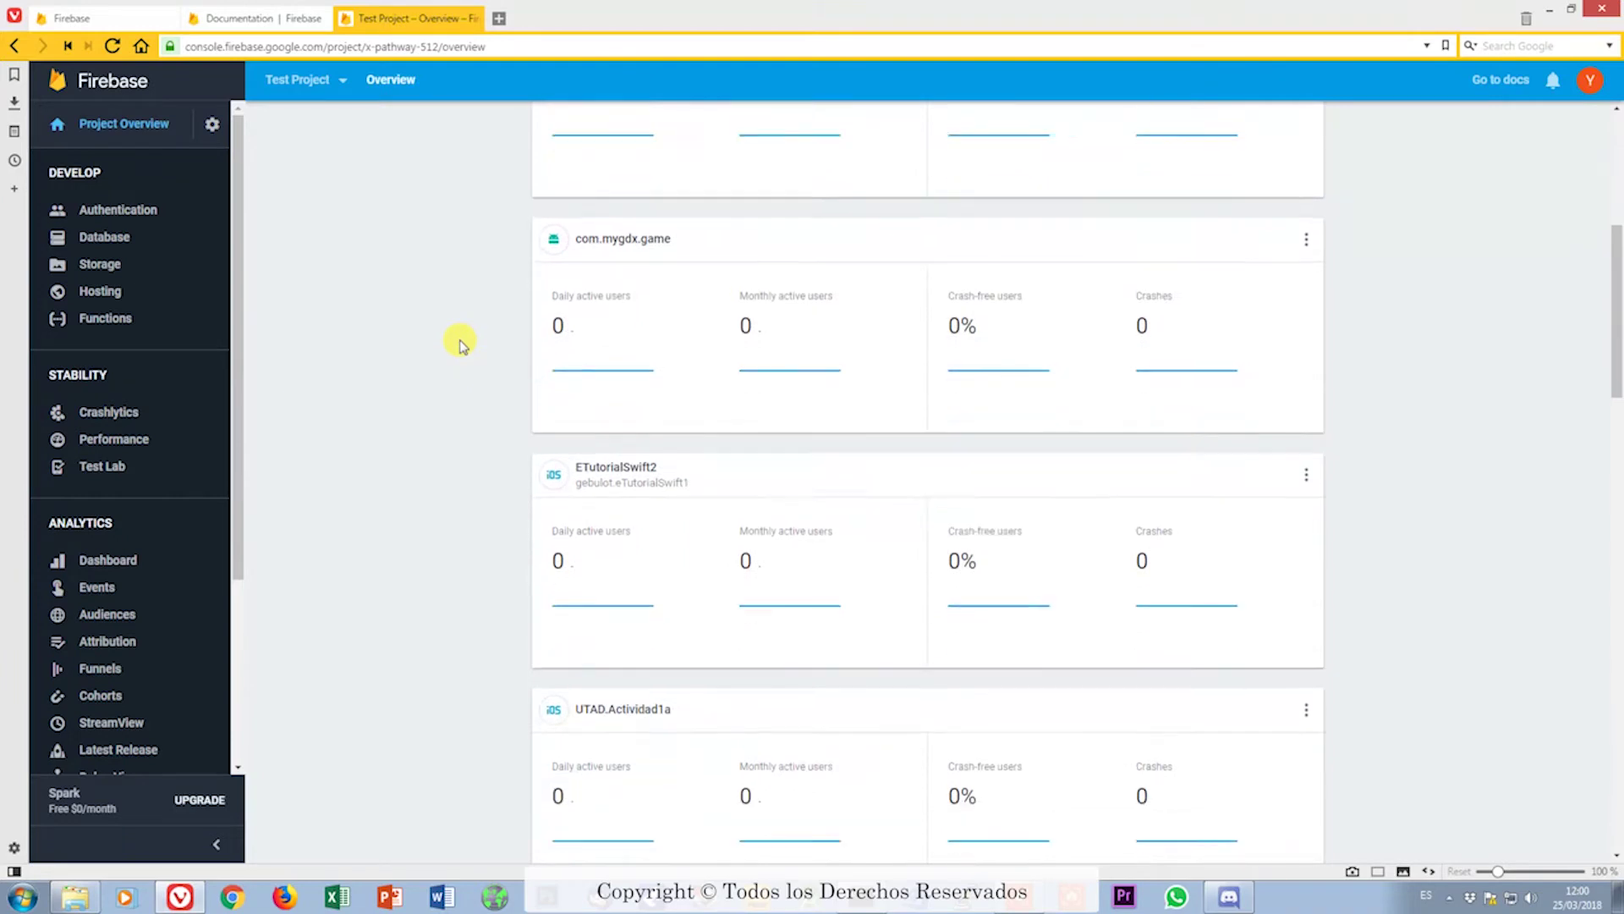
{"action": "scroll", "coordinate": [461, 343], "scroll_direction": "up", "scroll_amount": 5}
{"action": "scroll", "coordinate": [503, 345], "scroll_direction": "up", "scroll_amount": 3}
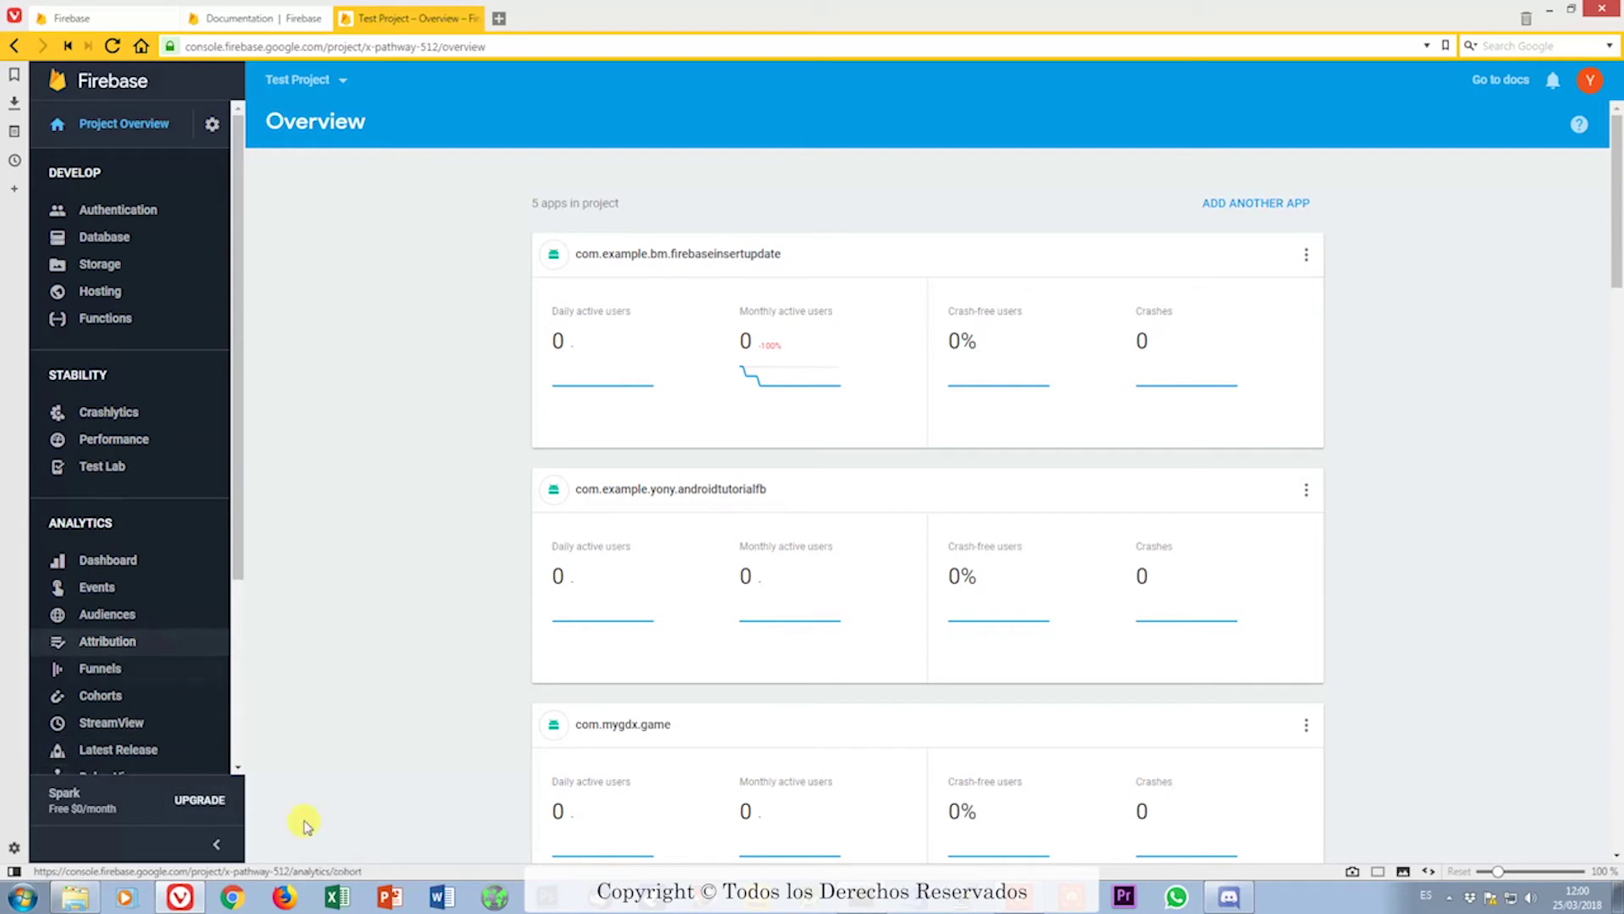
- Collapse and re-expand the project navigation, and review its Develop, Stability, Analytics and Grow sections
{"action": "left_click", "coordinate": [217, 845]}
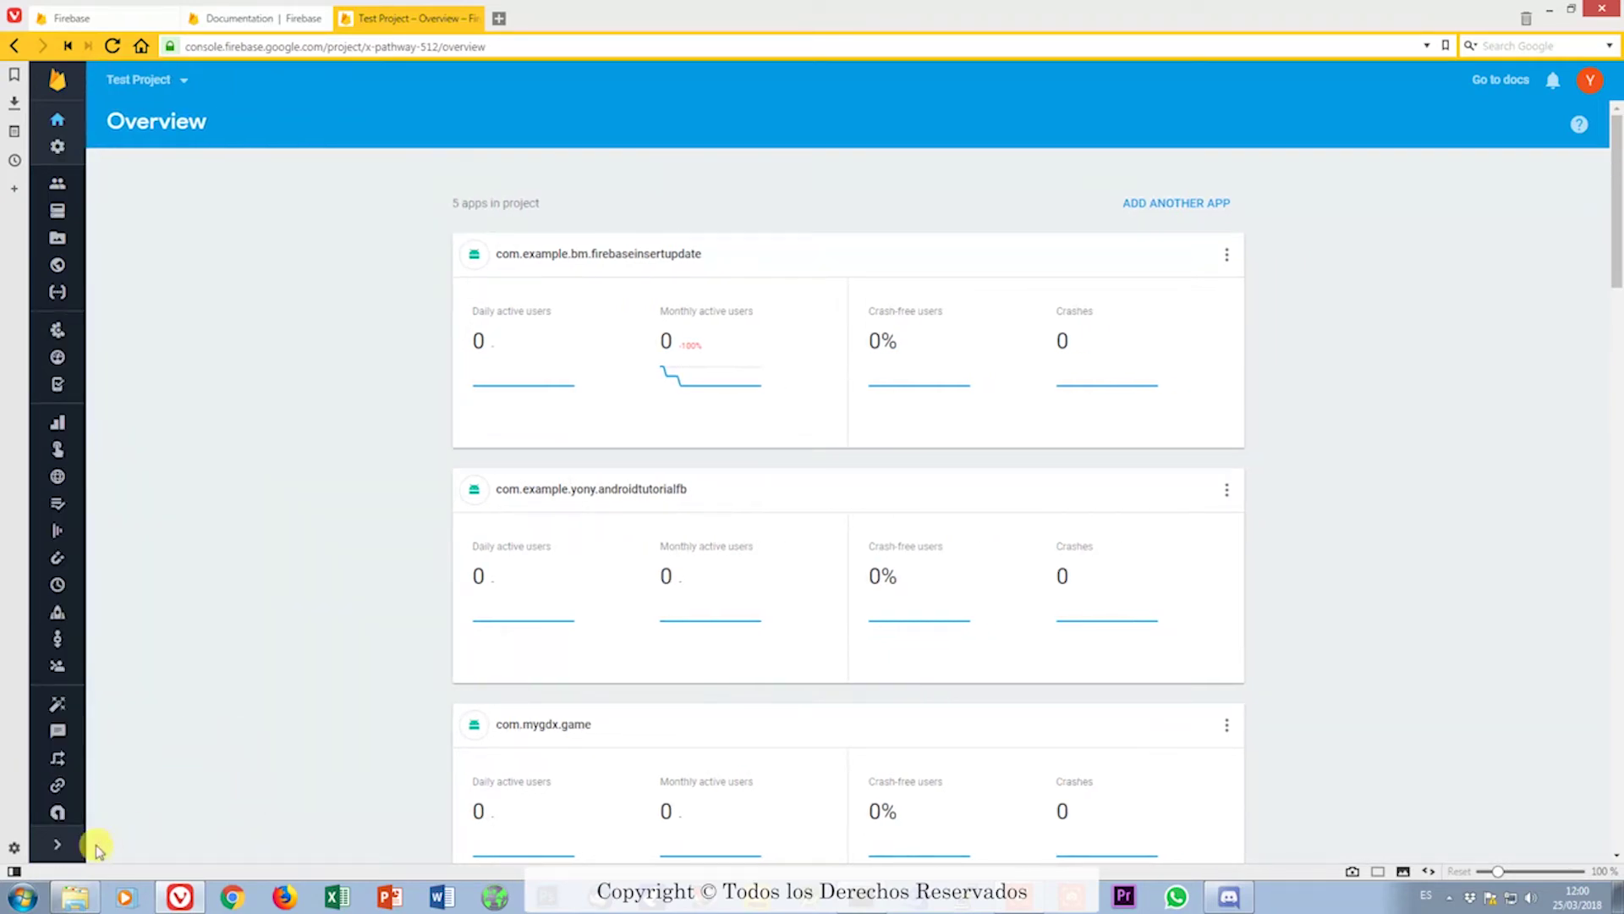
{"action": "left_click", "coordinate": [59, 844]}
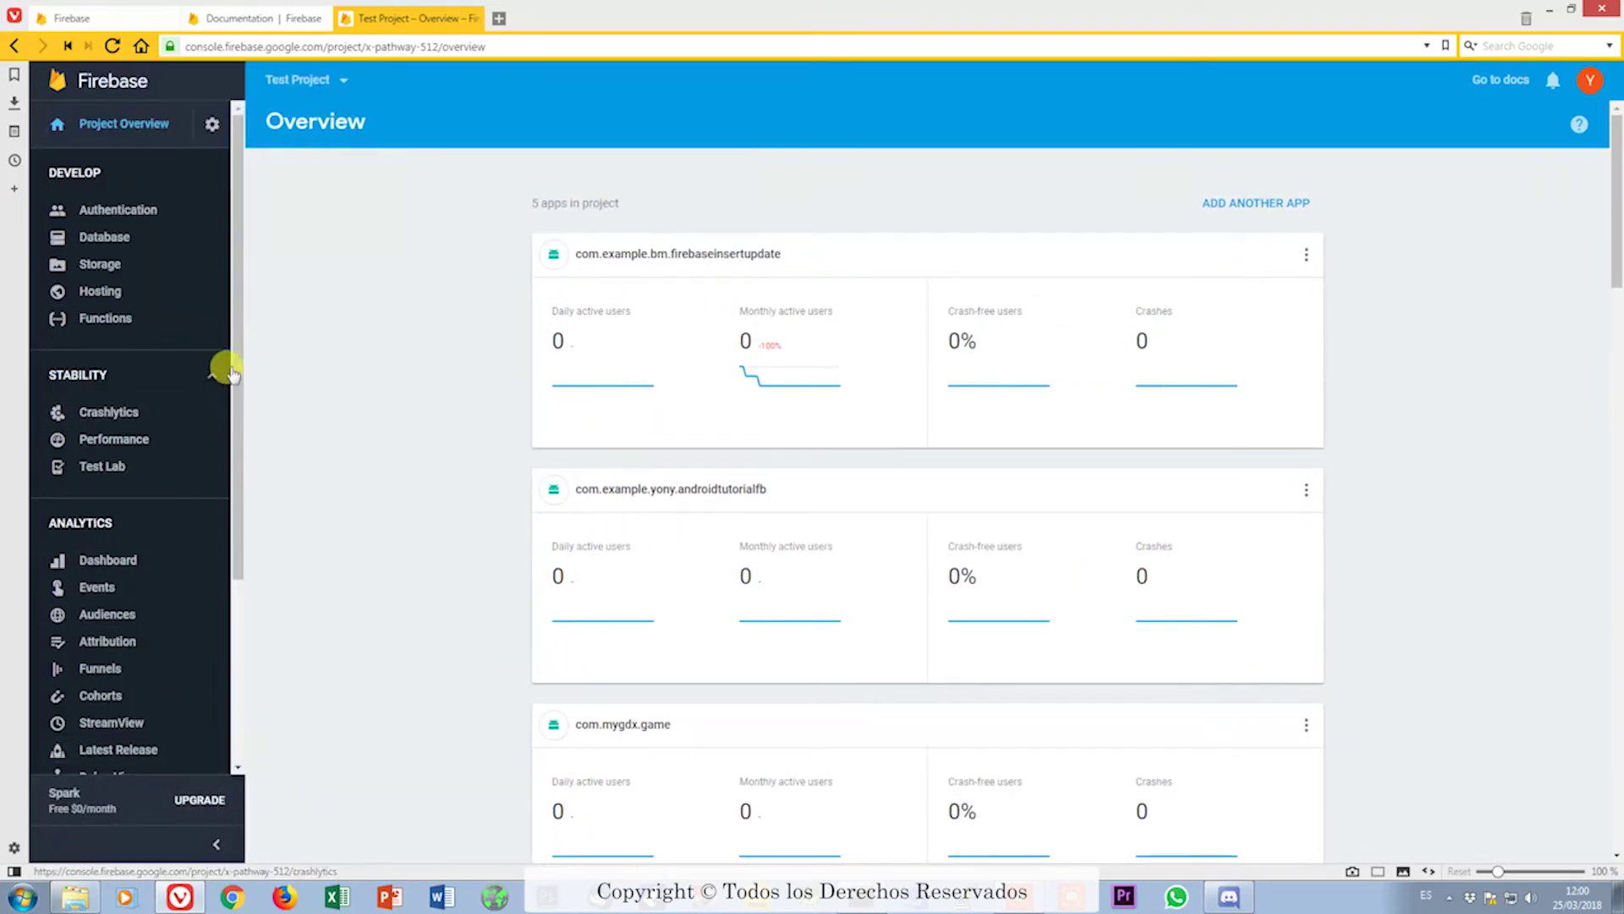
{"action": "left_click_drag", "start_coordinate": [243, 457], "coordinate": [254, 359]}
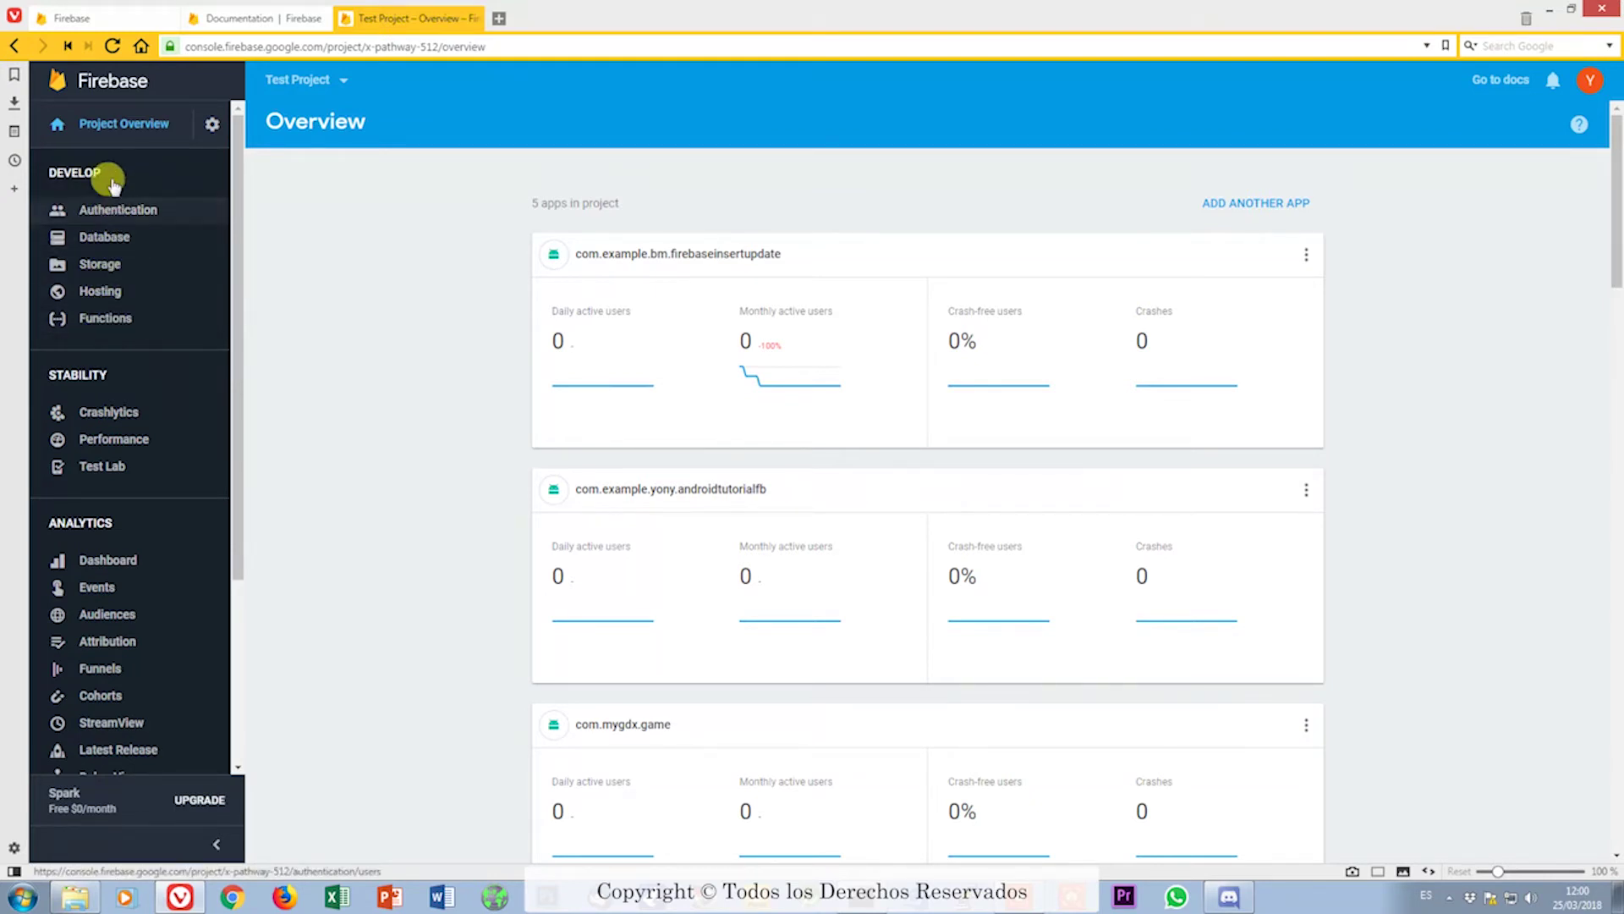
{"action": "scroll", "coordinate": [110, 501], "scroll_direction": "down", "scroll_amount": 2}
{"action": "scroll", "coordinate": [116, 500], "scroll_direction": "down", "scroll_amount": 1}
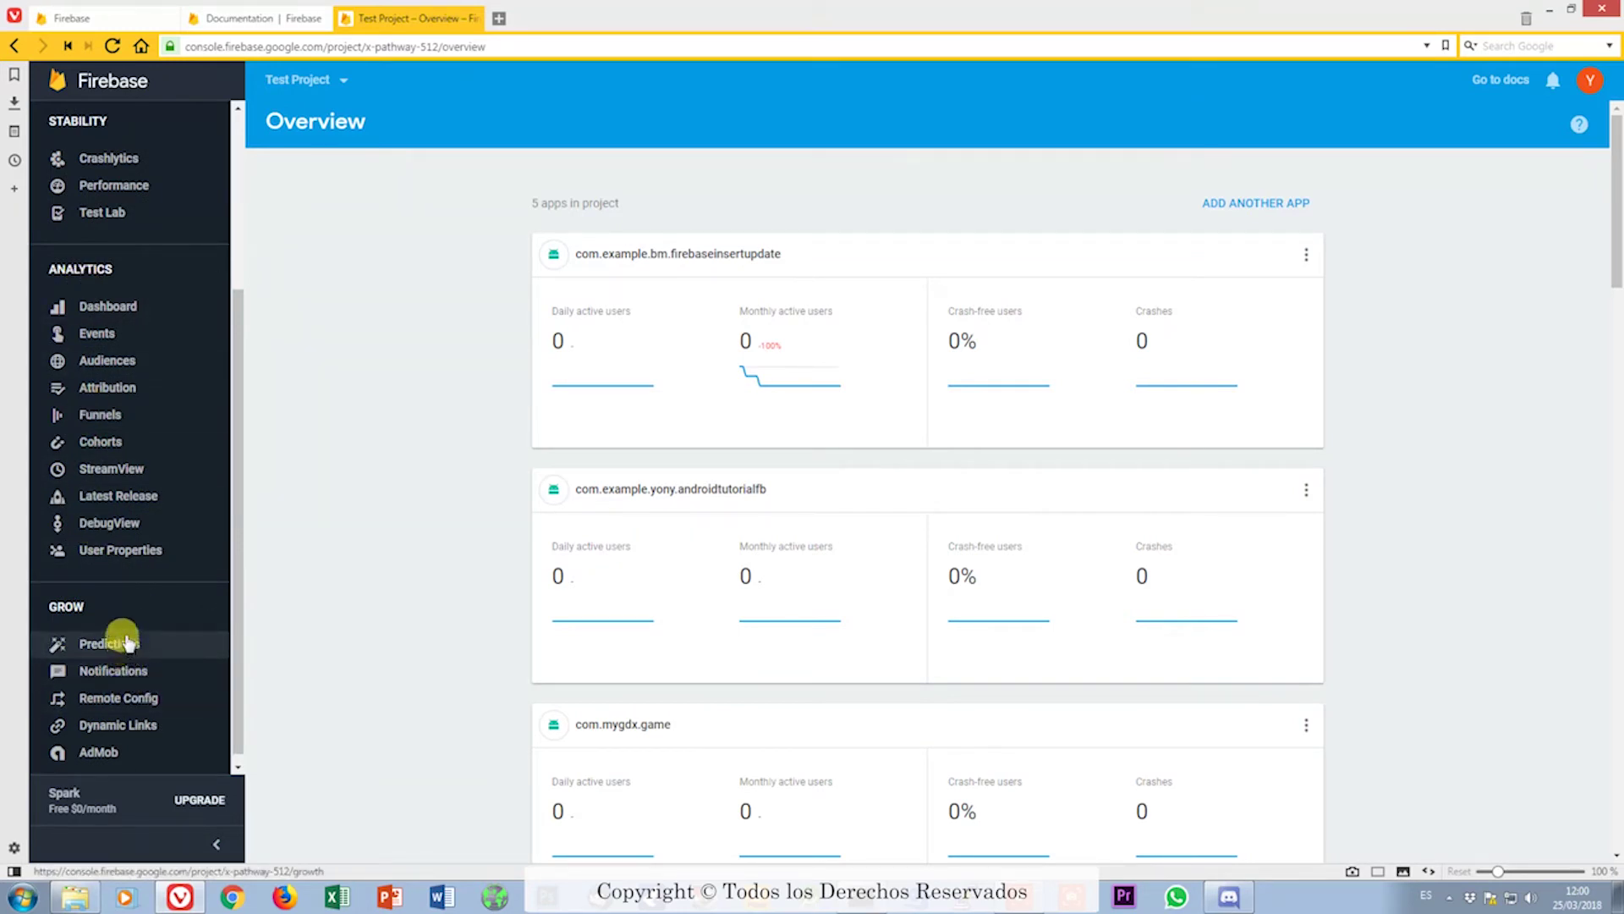
{"action": "scroll", "coordinate": [127, 643], "scroll_direction": "up", "scroll_amount": 3}
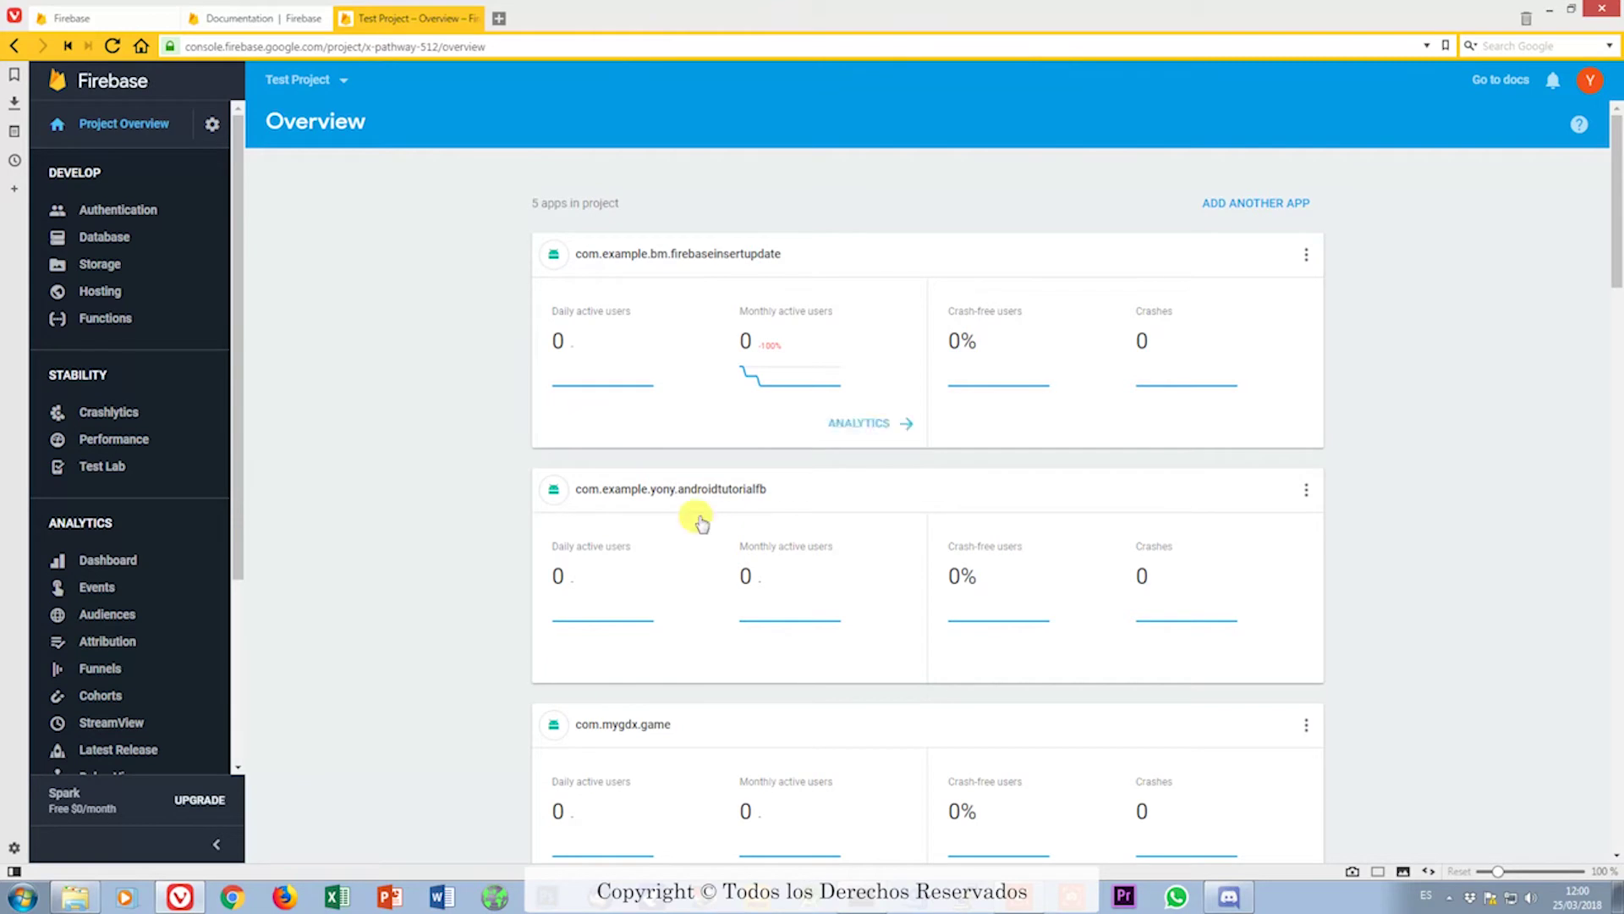
- Review the project's Android and iOS app cards and check the options available for com.example.bm.firebaseinsertupdate
{"action": "scroll", "coordinate": [775, 691], "scroll_direction": "down", "scroll_amount": 1}
{"action": "scroll", "coordinate": [772, 690], "scroll_direction": "down", "scroll_amount": 5}
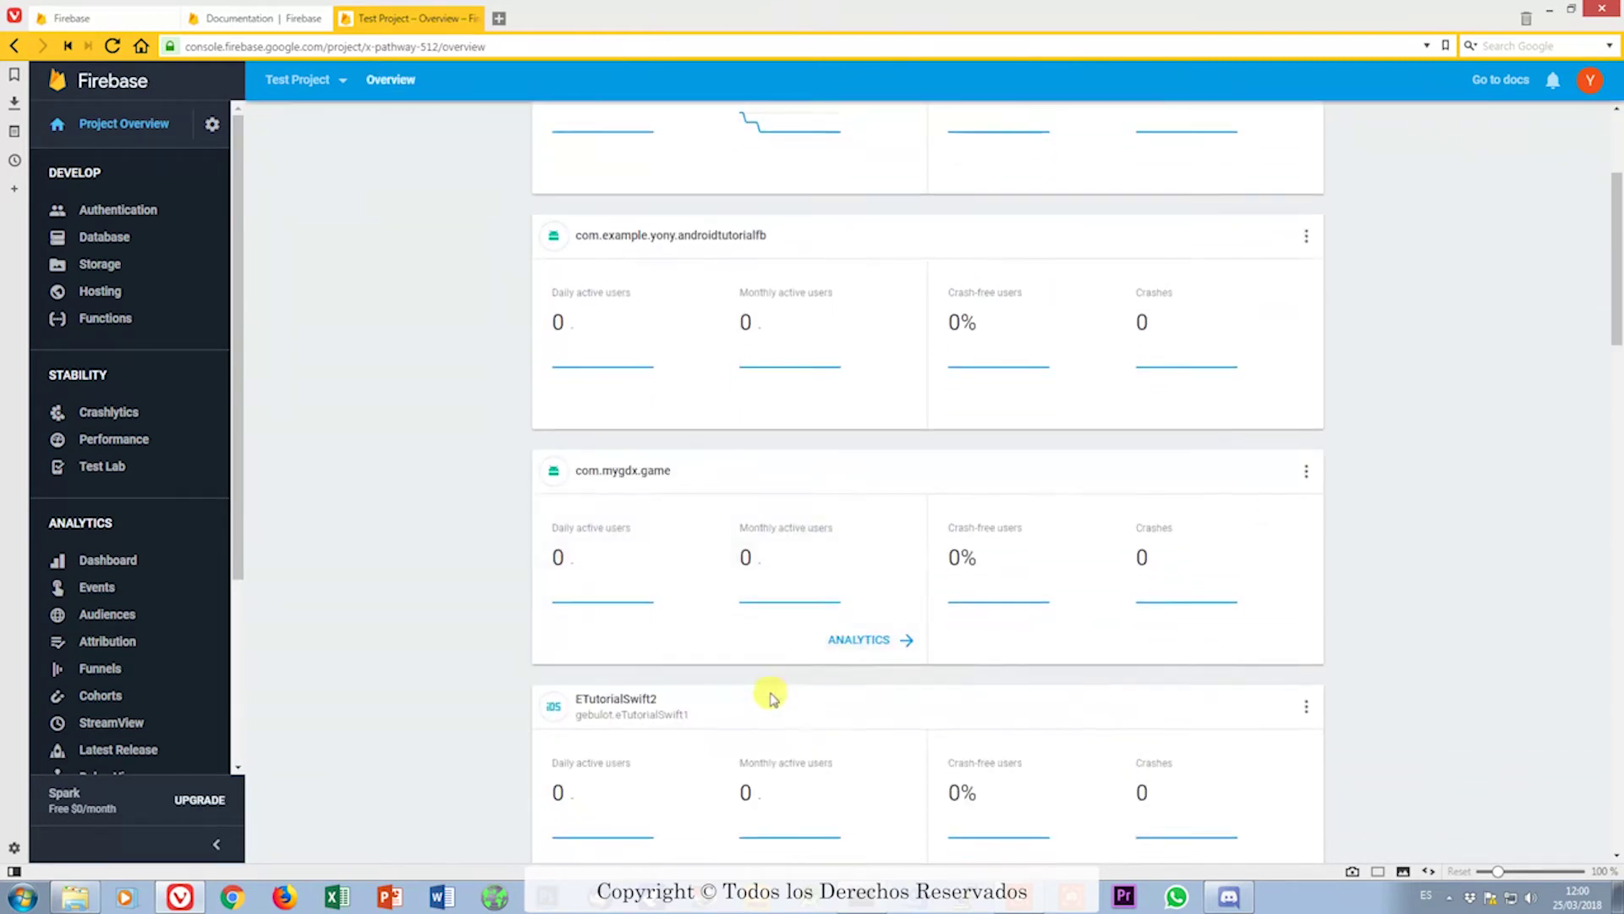
{"action": "scroll", "coordinate": [774, 689], "scroll_direction": "up", "scroll_amount": 5}
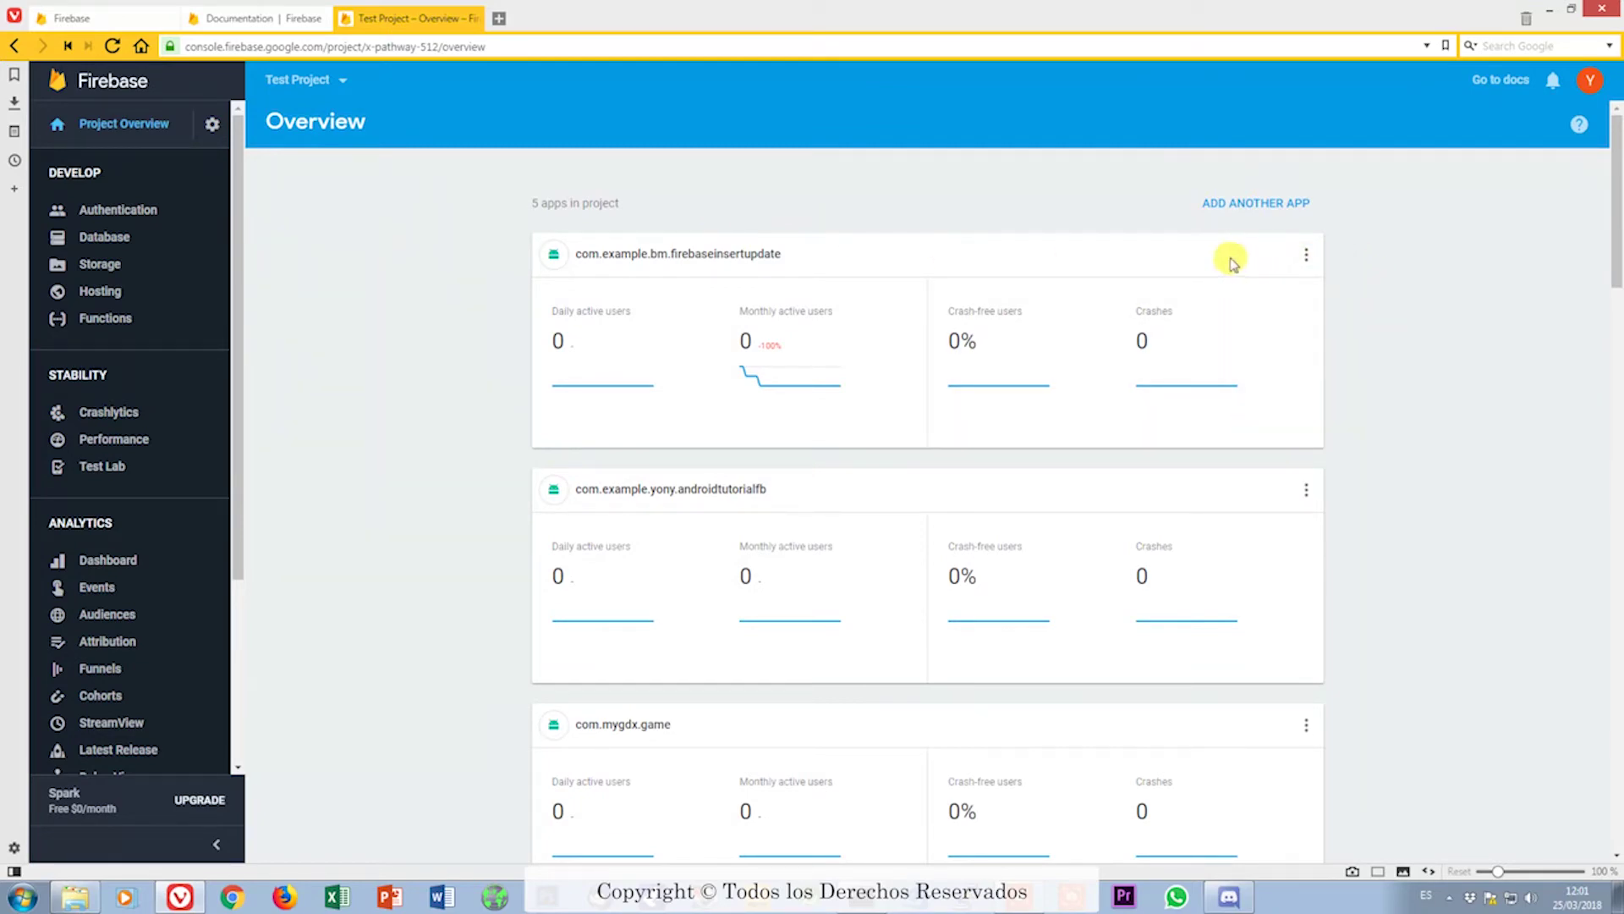
{"action": "scroll", "coordinate": [1096, 609], "scroll_direction": "down", "scroll_amount": 10}
{"action": "scroll", "coordinate": [1287, 508], "scroll_direction": "up", "scroll_amount": 10}
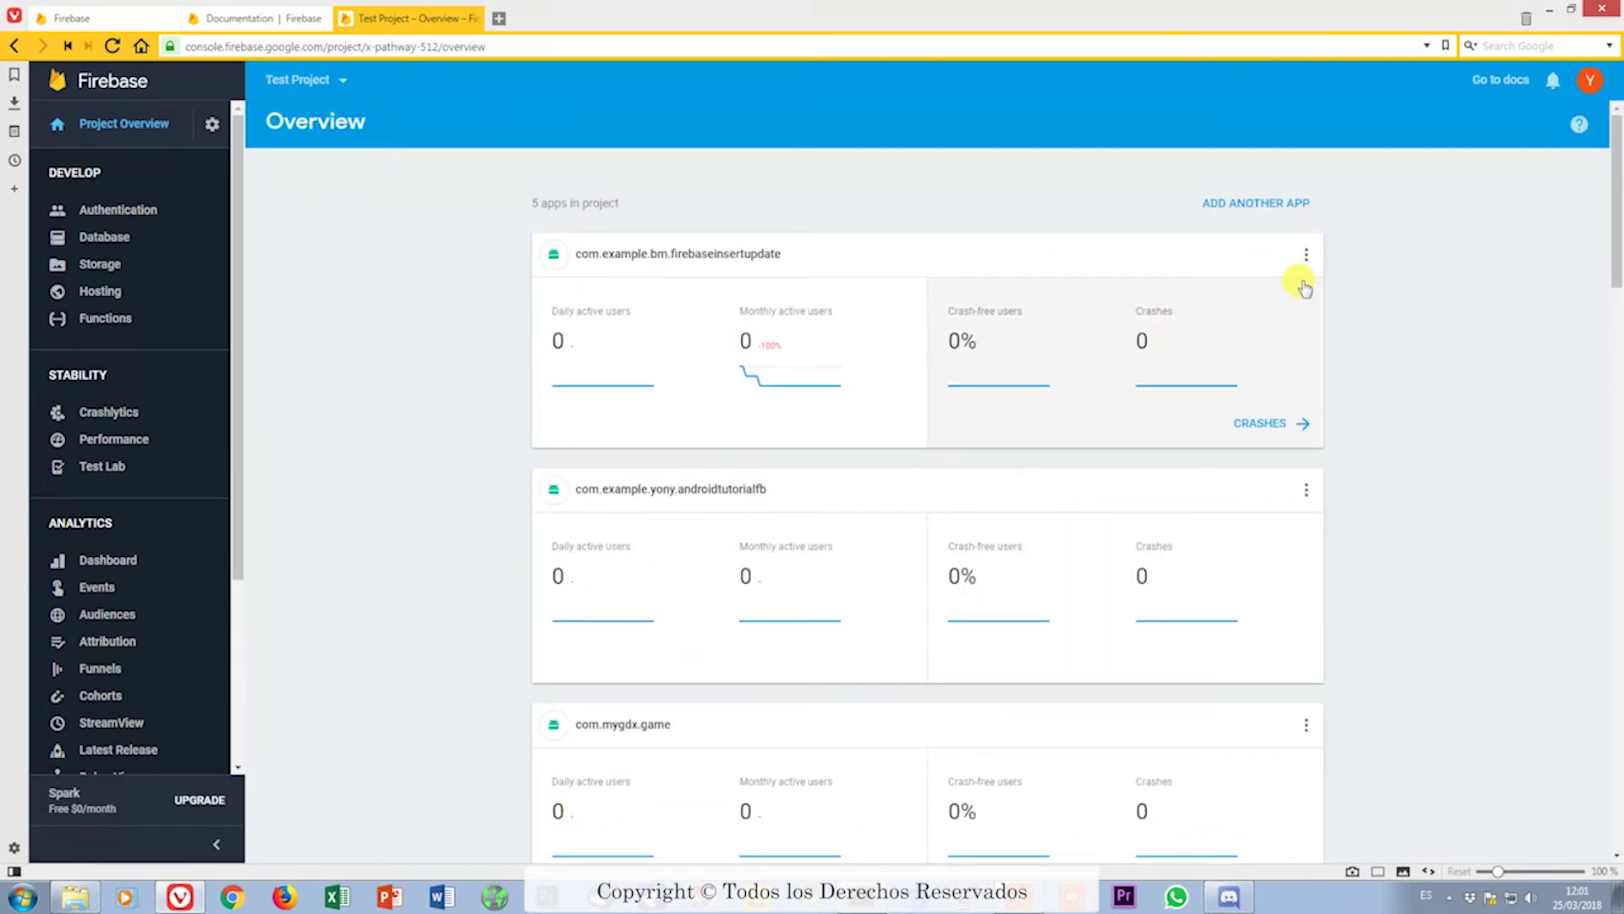
{"action": "left_click", "coordinate": [1305, 253]}
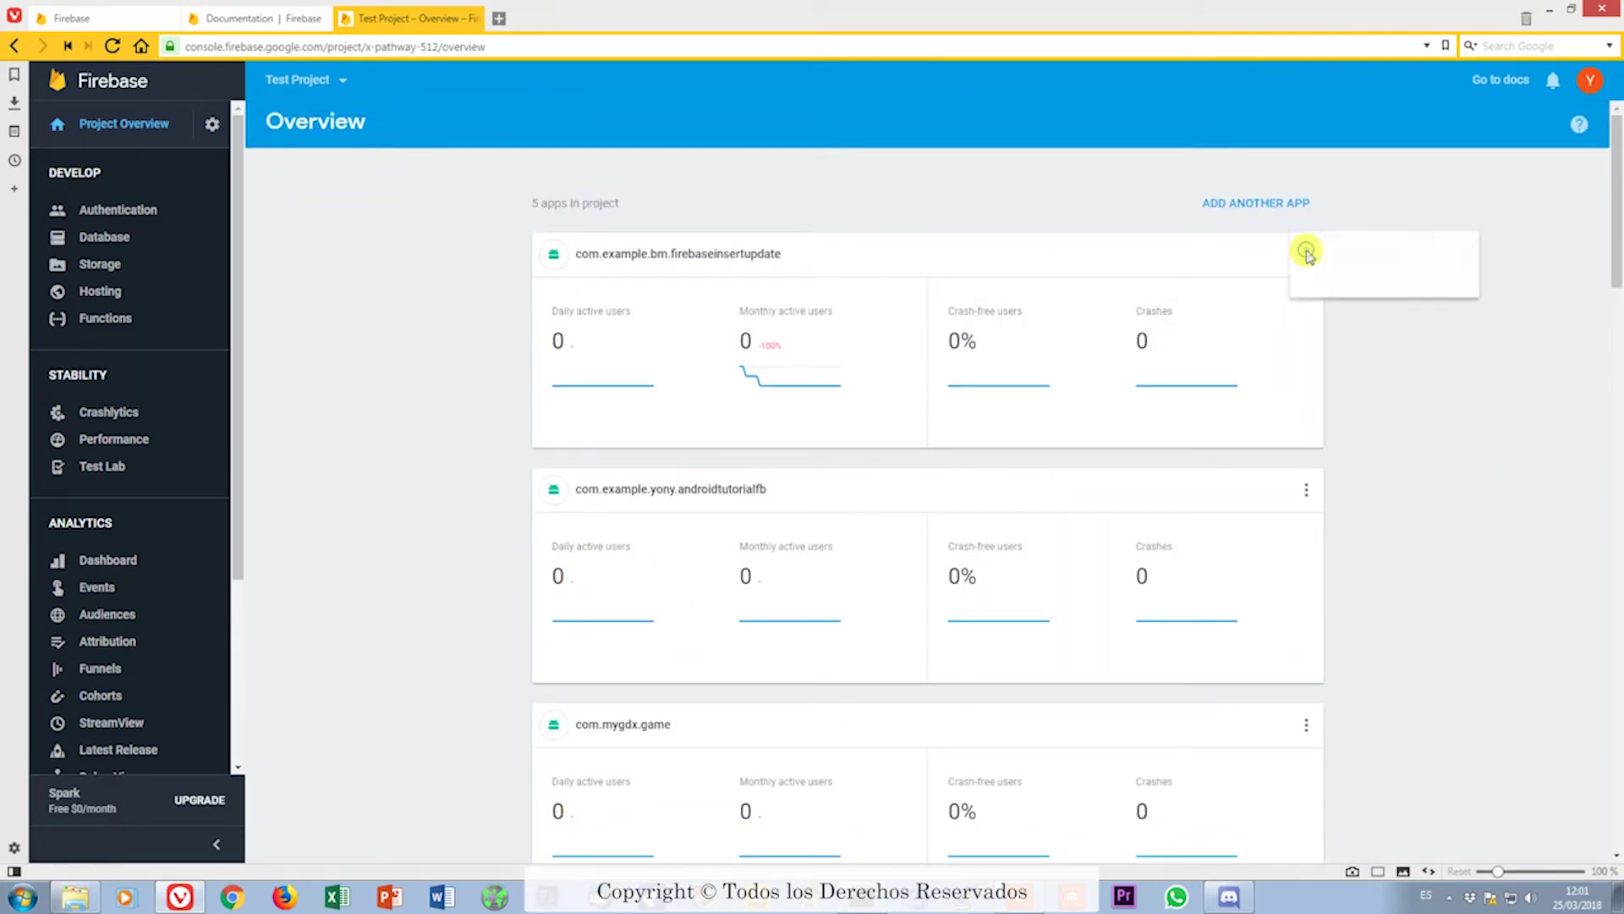
{"action": "left_click", "coordinate": [1453, 372]}
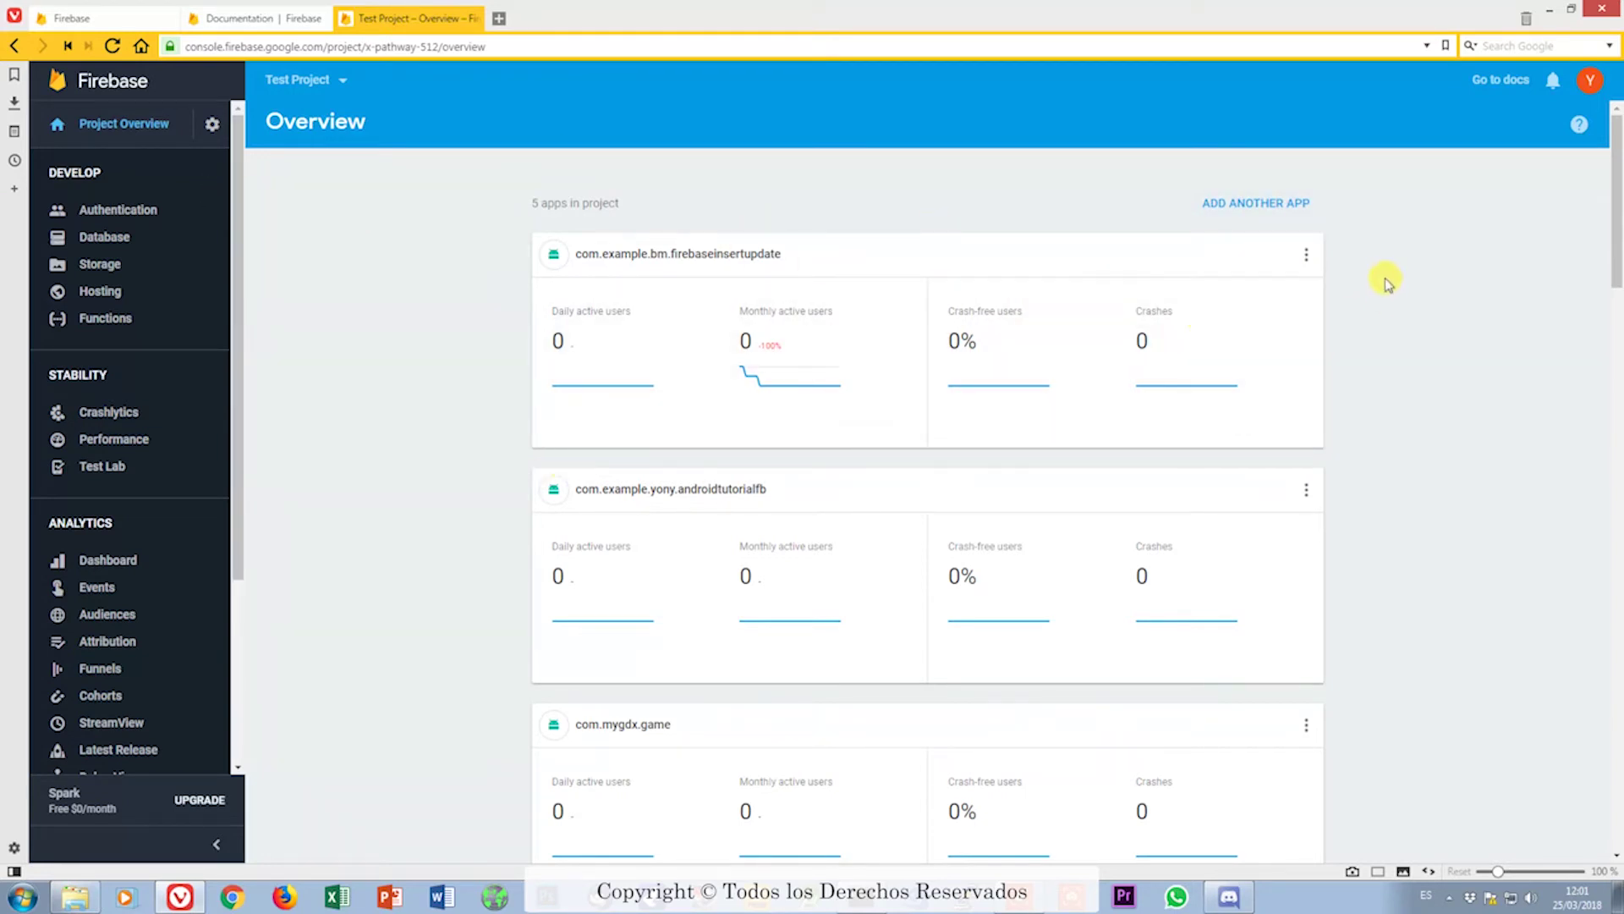
- Add another app to Test Project as an iOS app and register it with the bundle ID test.test
{"action": "left_click", "coordinate": [1253, 210]}
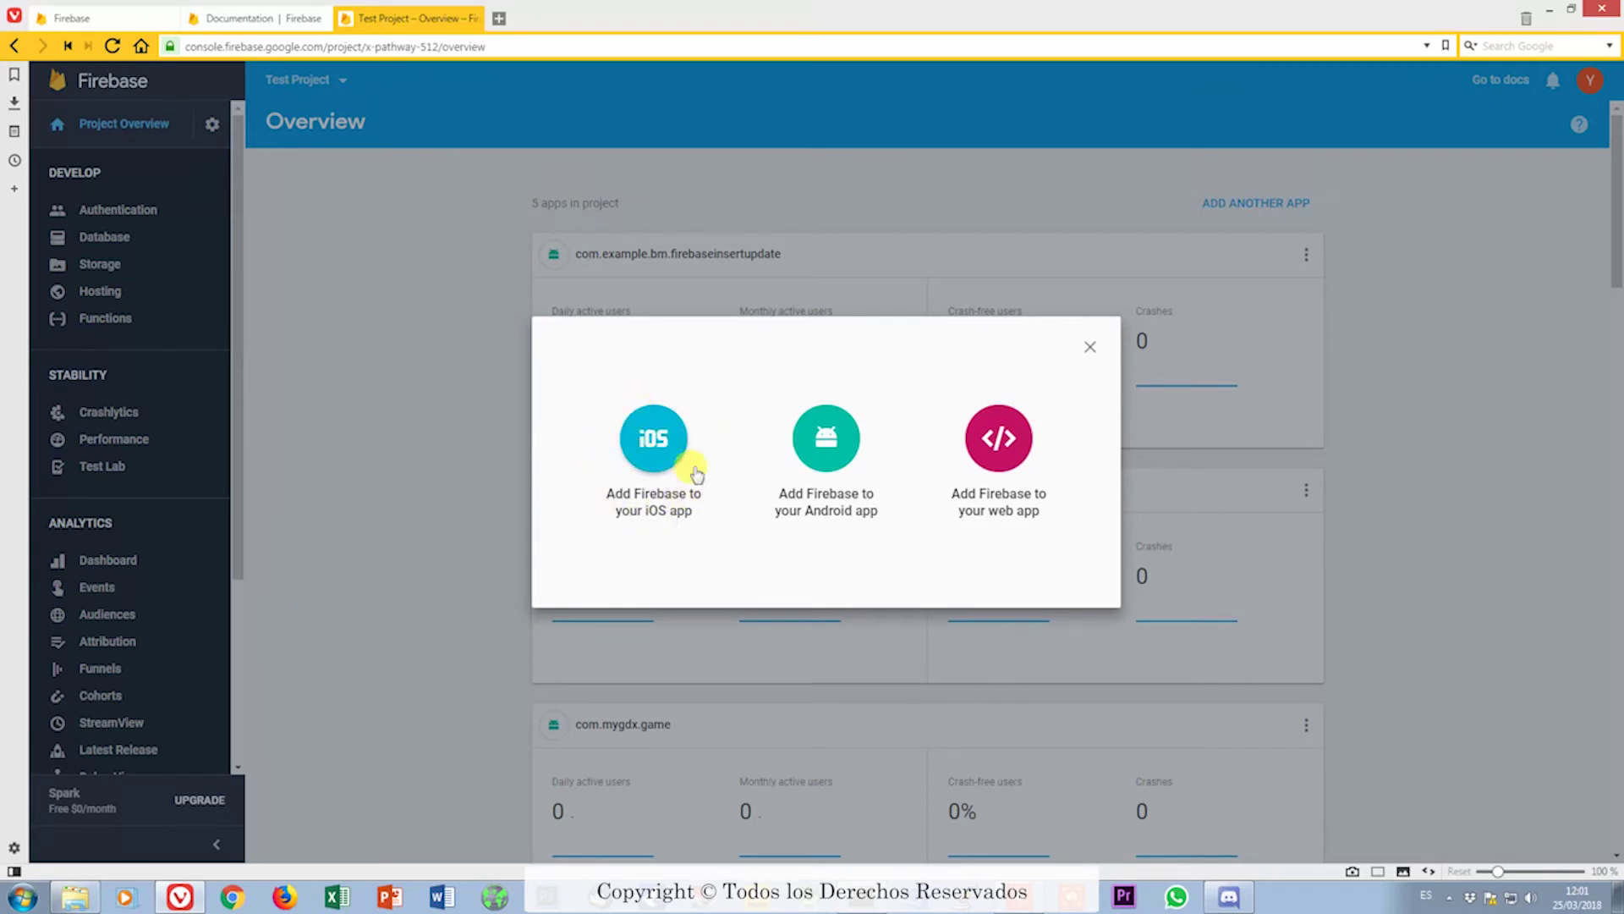
{"action": "left_click", "coordinate": [645, 441]}
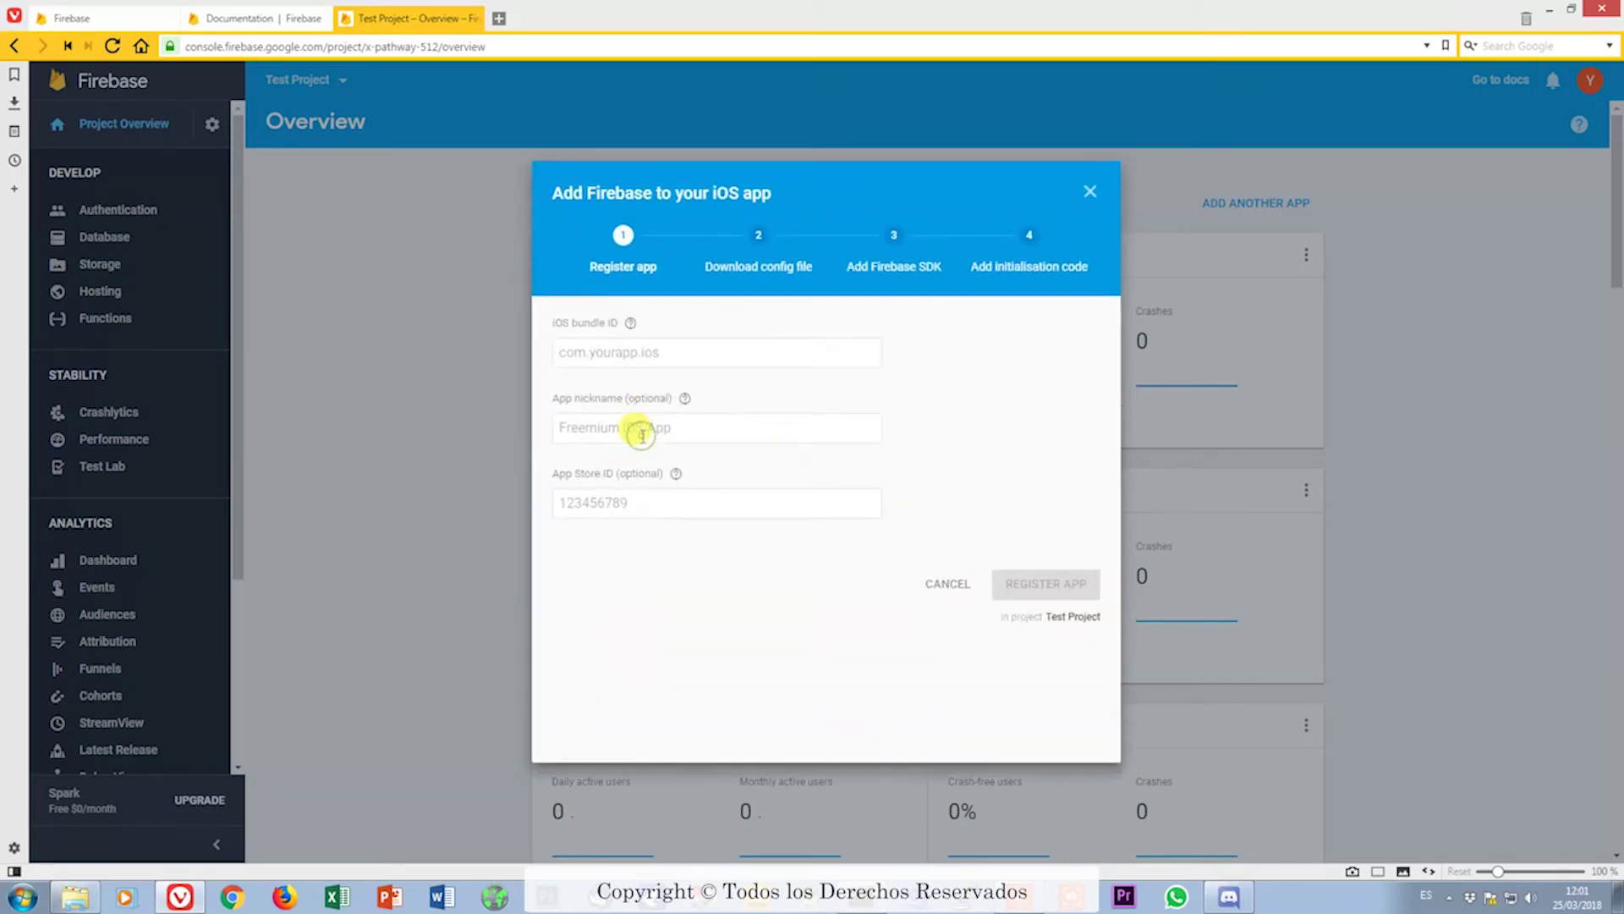
{"action": "left_click", "coordinate": [746, 338]}
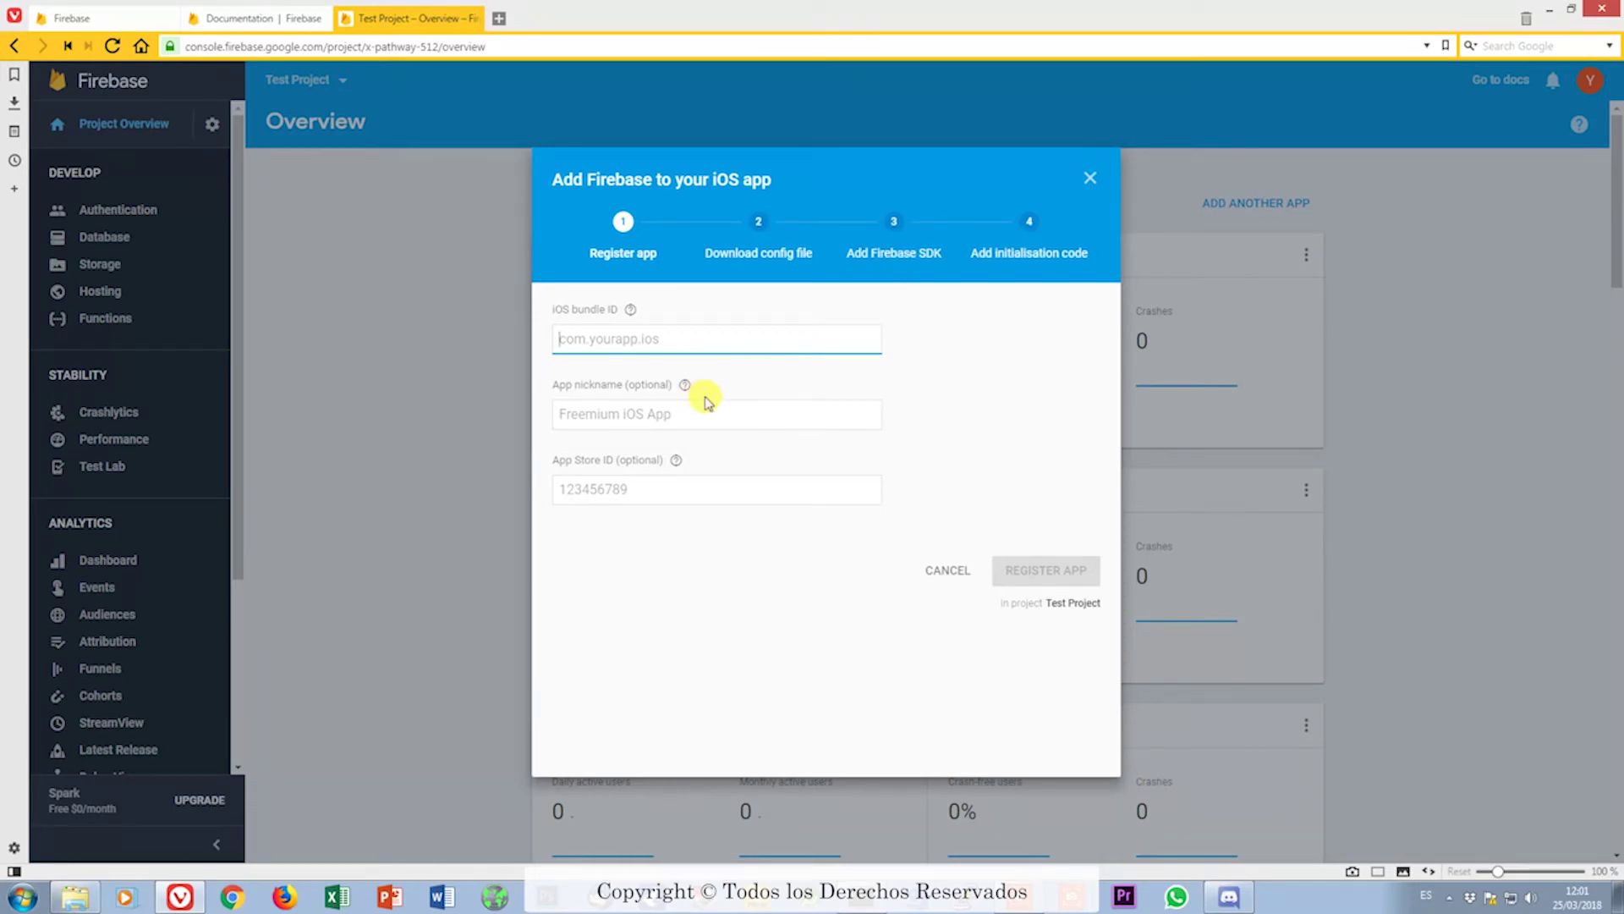
{"action": "left_click", "coordinate": [716, 489]}
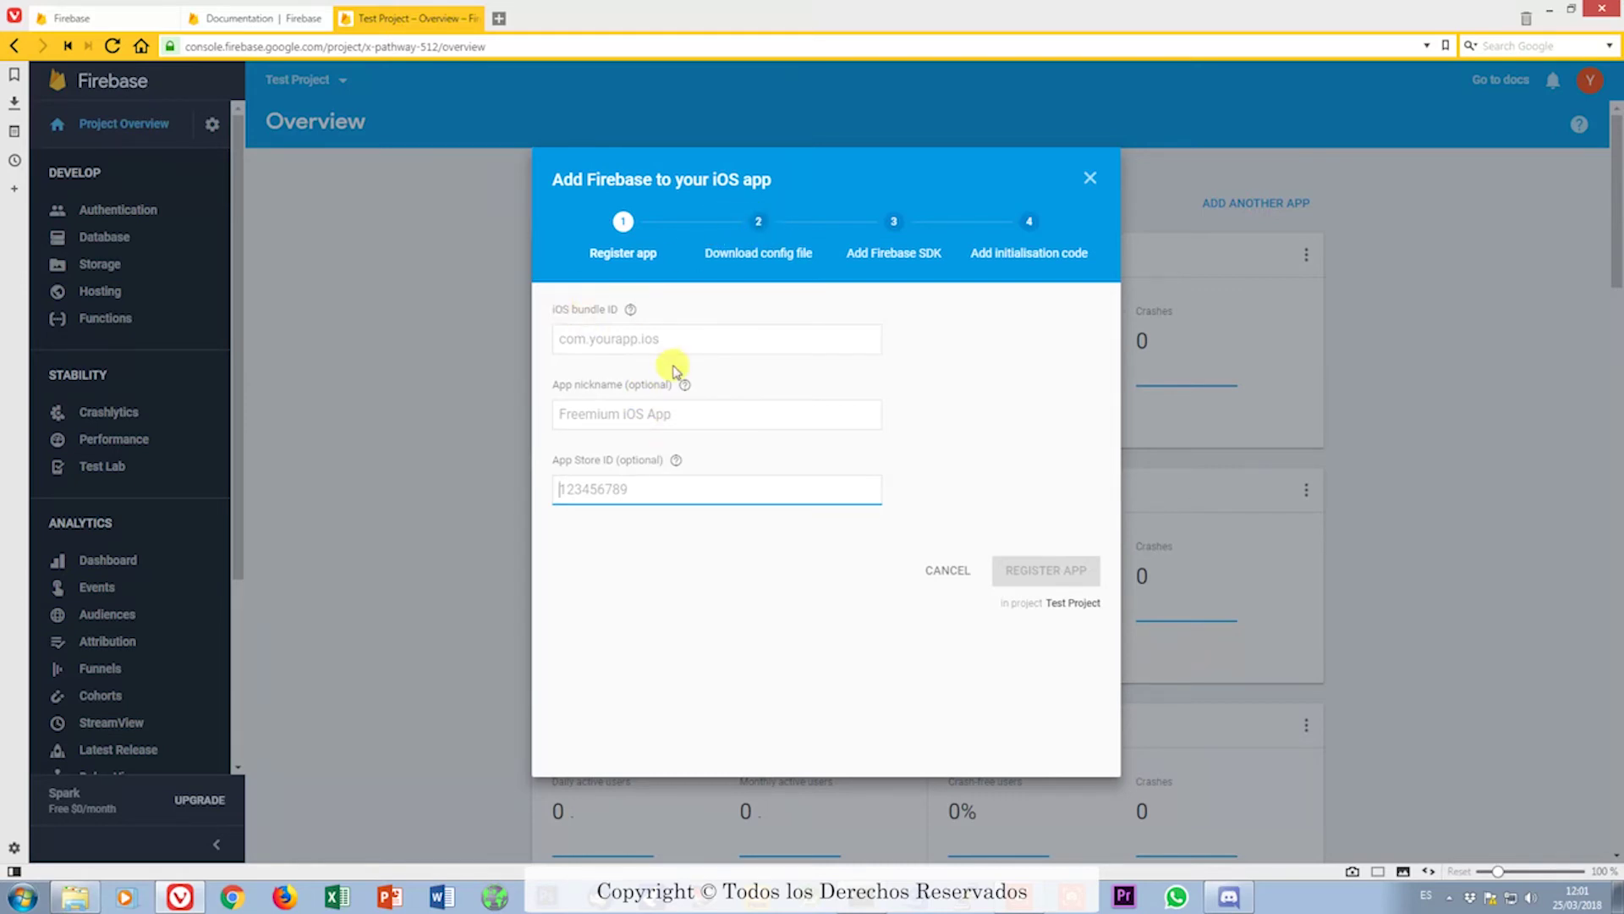
{"action": "left_click", "coordinate": [718, 338]}
{"action": "type", "text": "tes"}
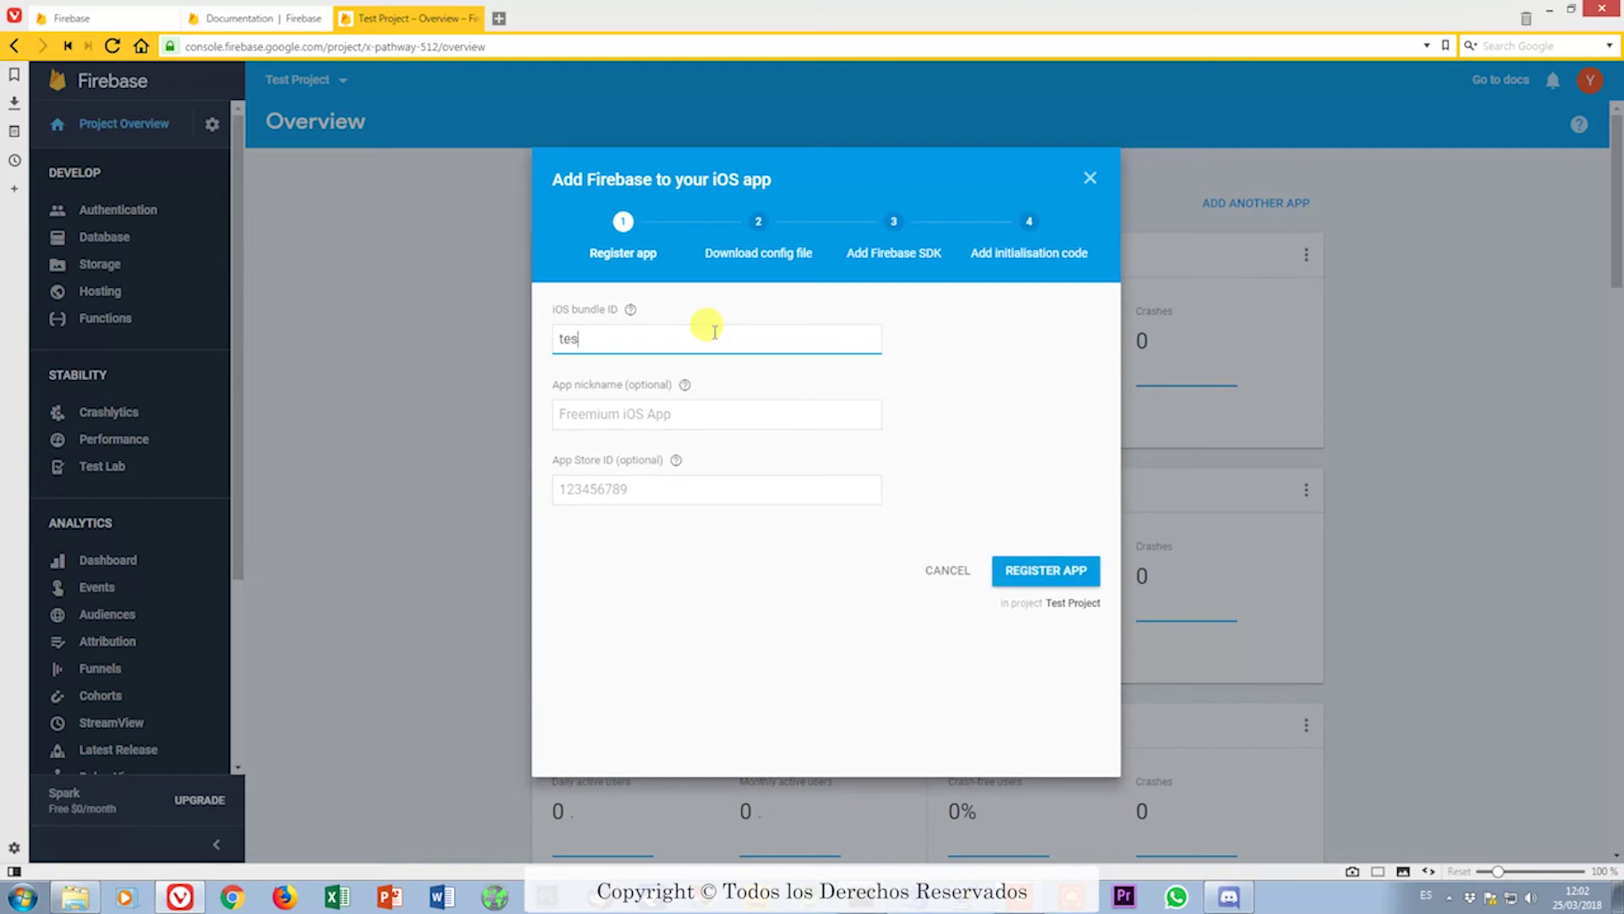
{"action": "left_click", "coordinate": [1046, 569]}
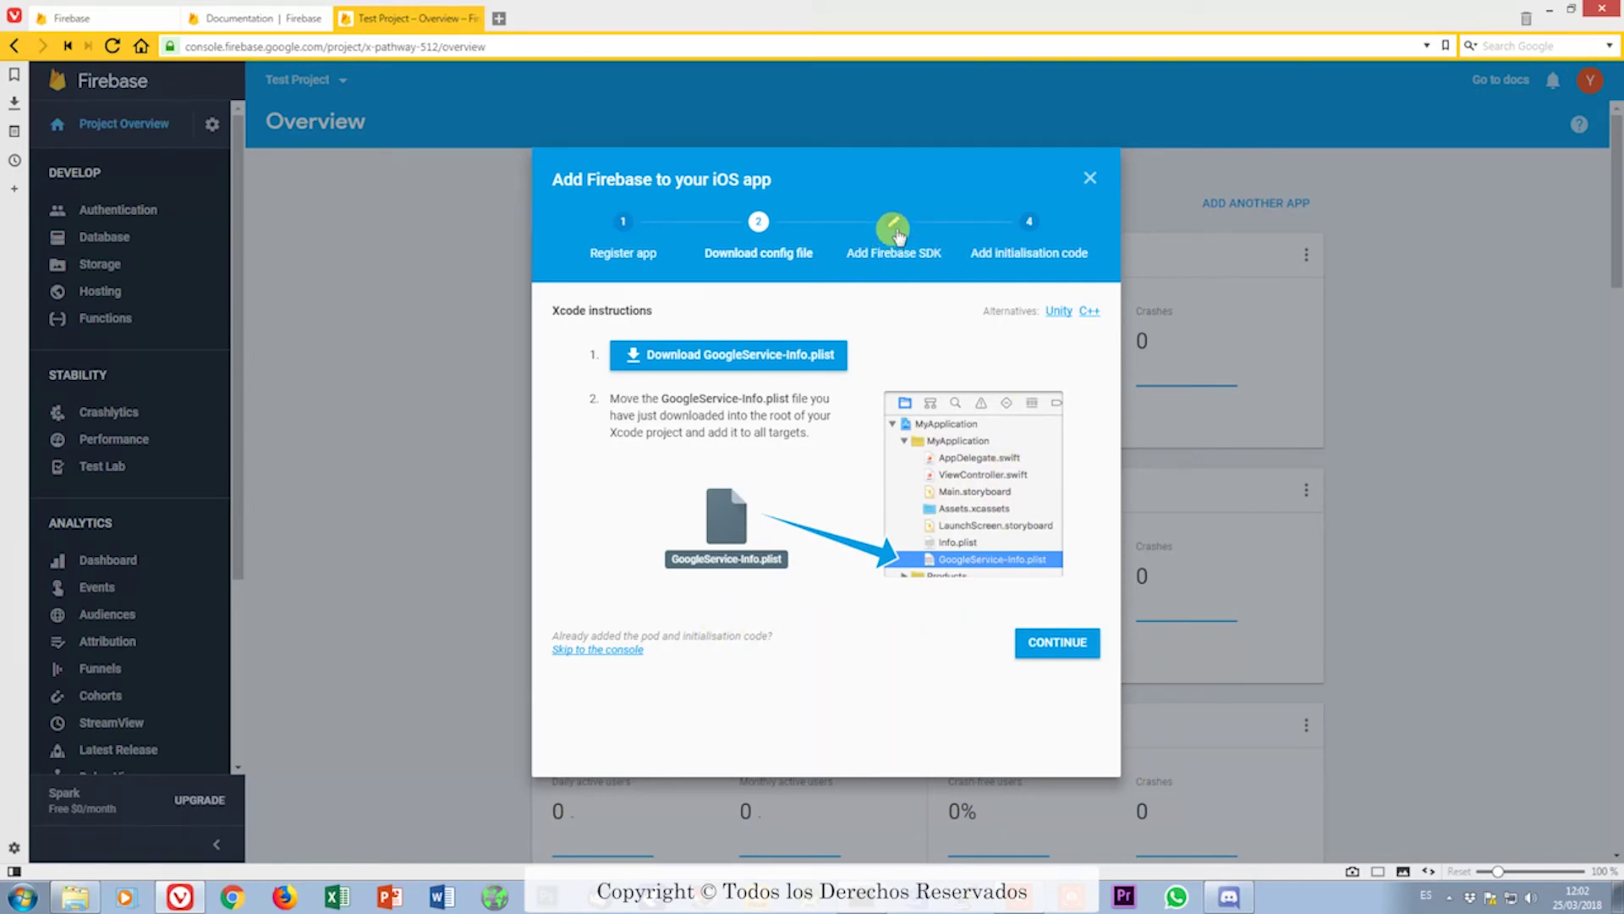
- Review the Add Firebase SDK instructions, highlighting the pod init, pod 'Firebase/Core' and pod install commands
{"action": "left_click", "coordinate": [897, 233]}
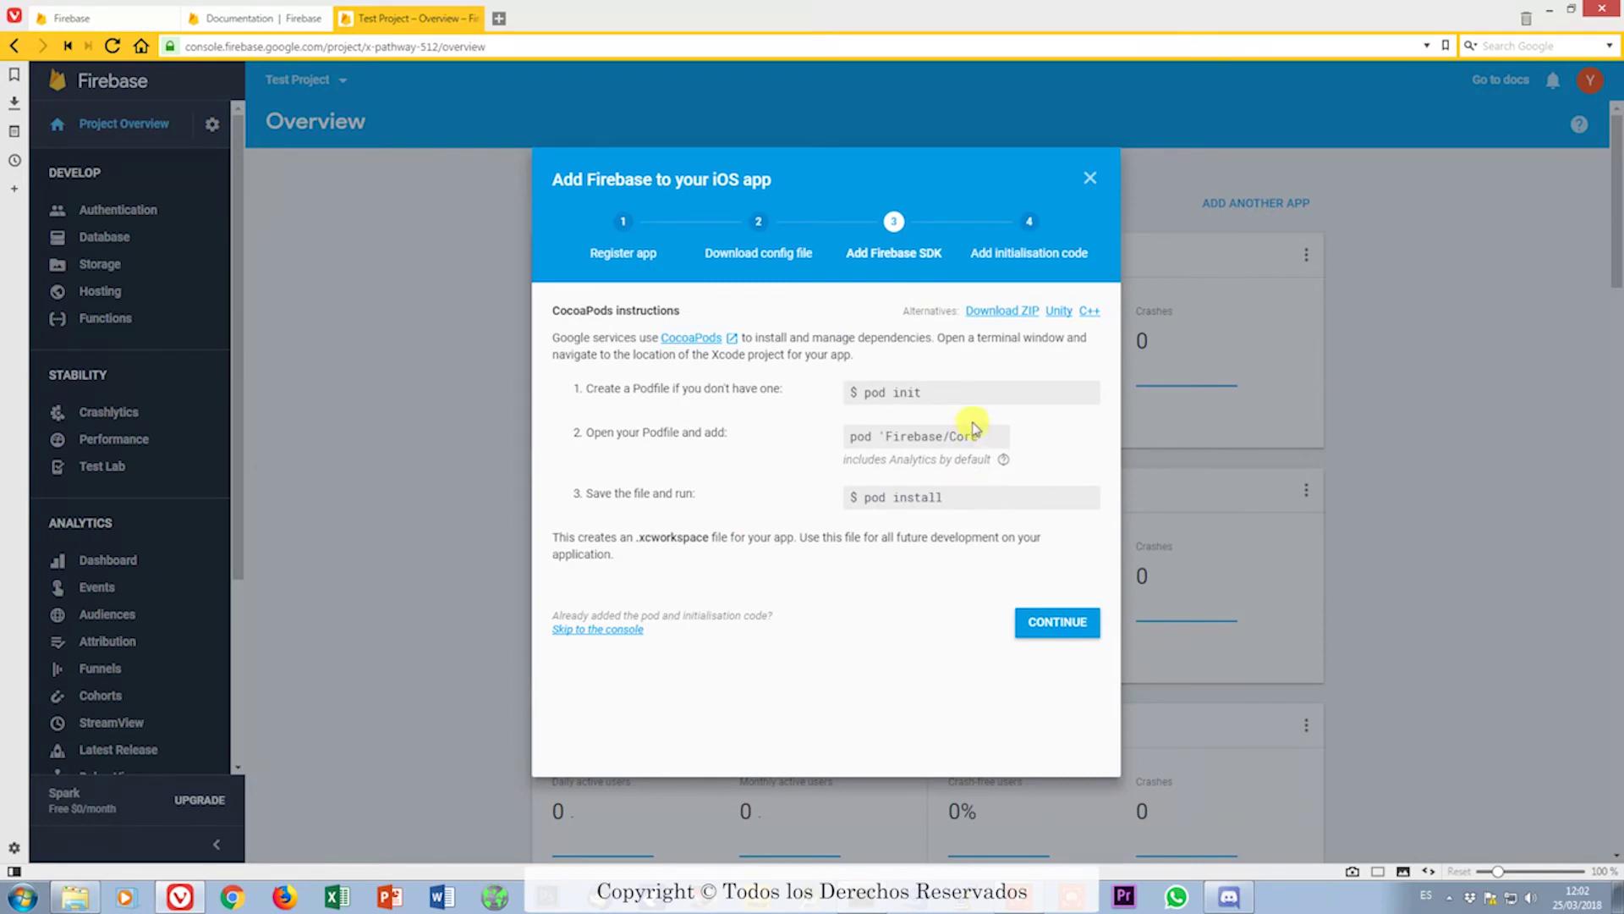
{"action": "left_click_drag", "start_coordinate": [946, 391], "coordinate": [838, 395]}
{"action": "left_click_drag", "start_coordinate": [985, 441], "coordinate": [834, 442]}
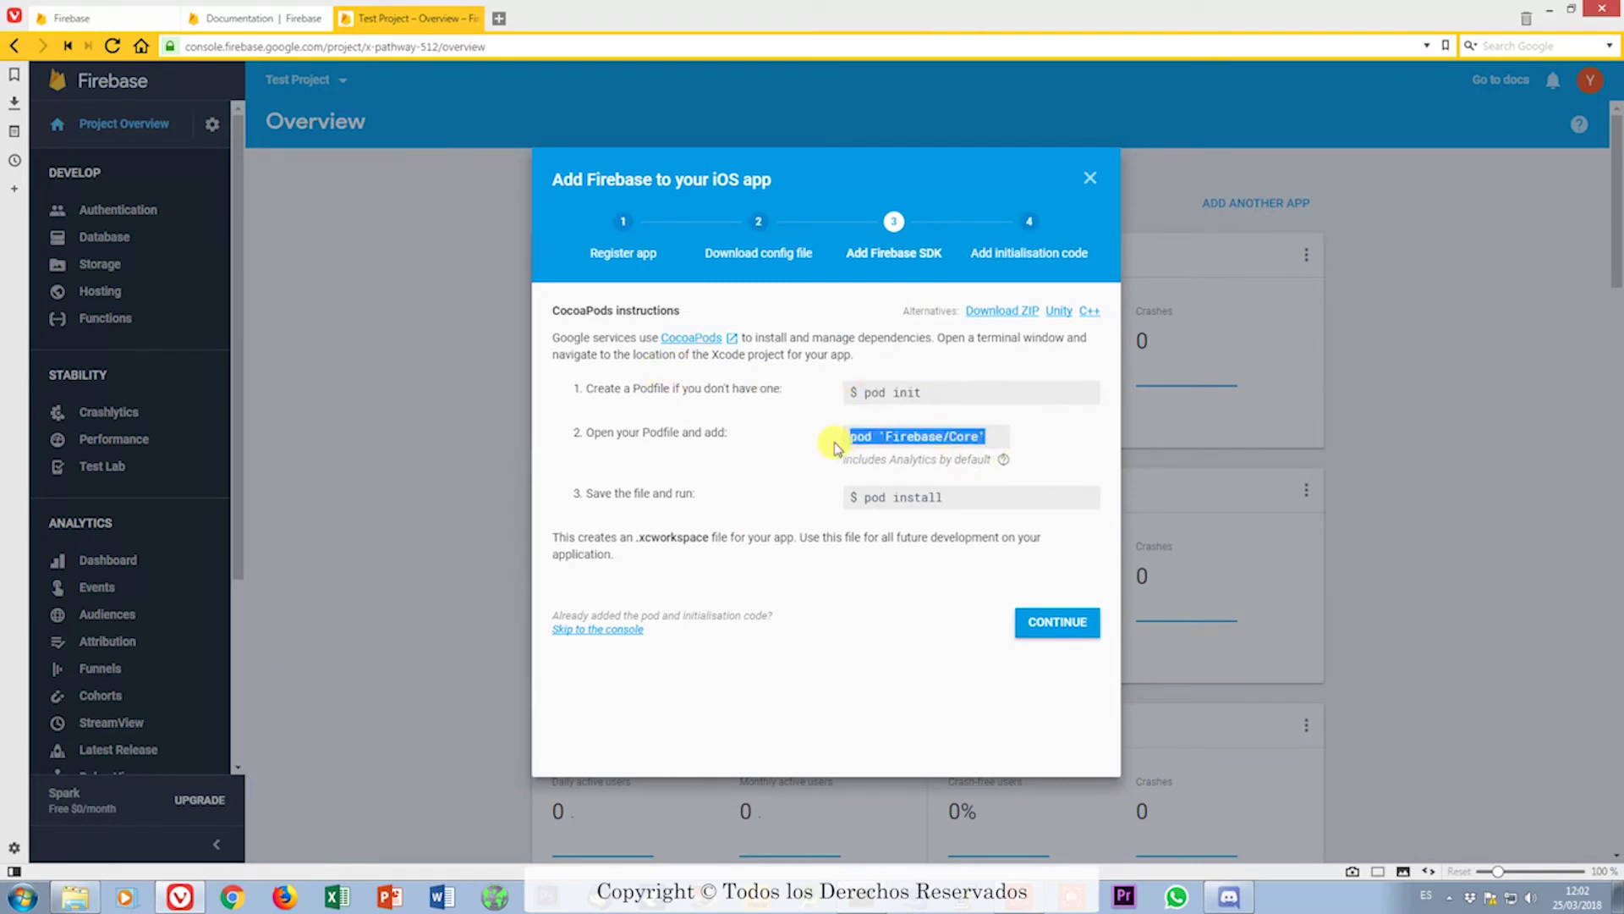
{"action": "left_click", "coordinate": [996, 497]}
{"action": "left_click_drag", "start_coordinate": [996, 496], "coordinate": [815, 475]}
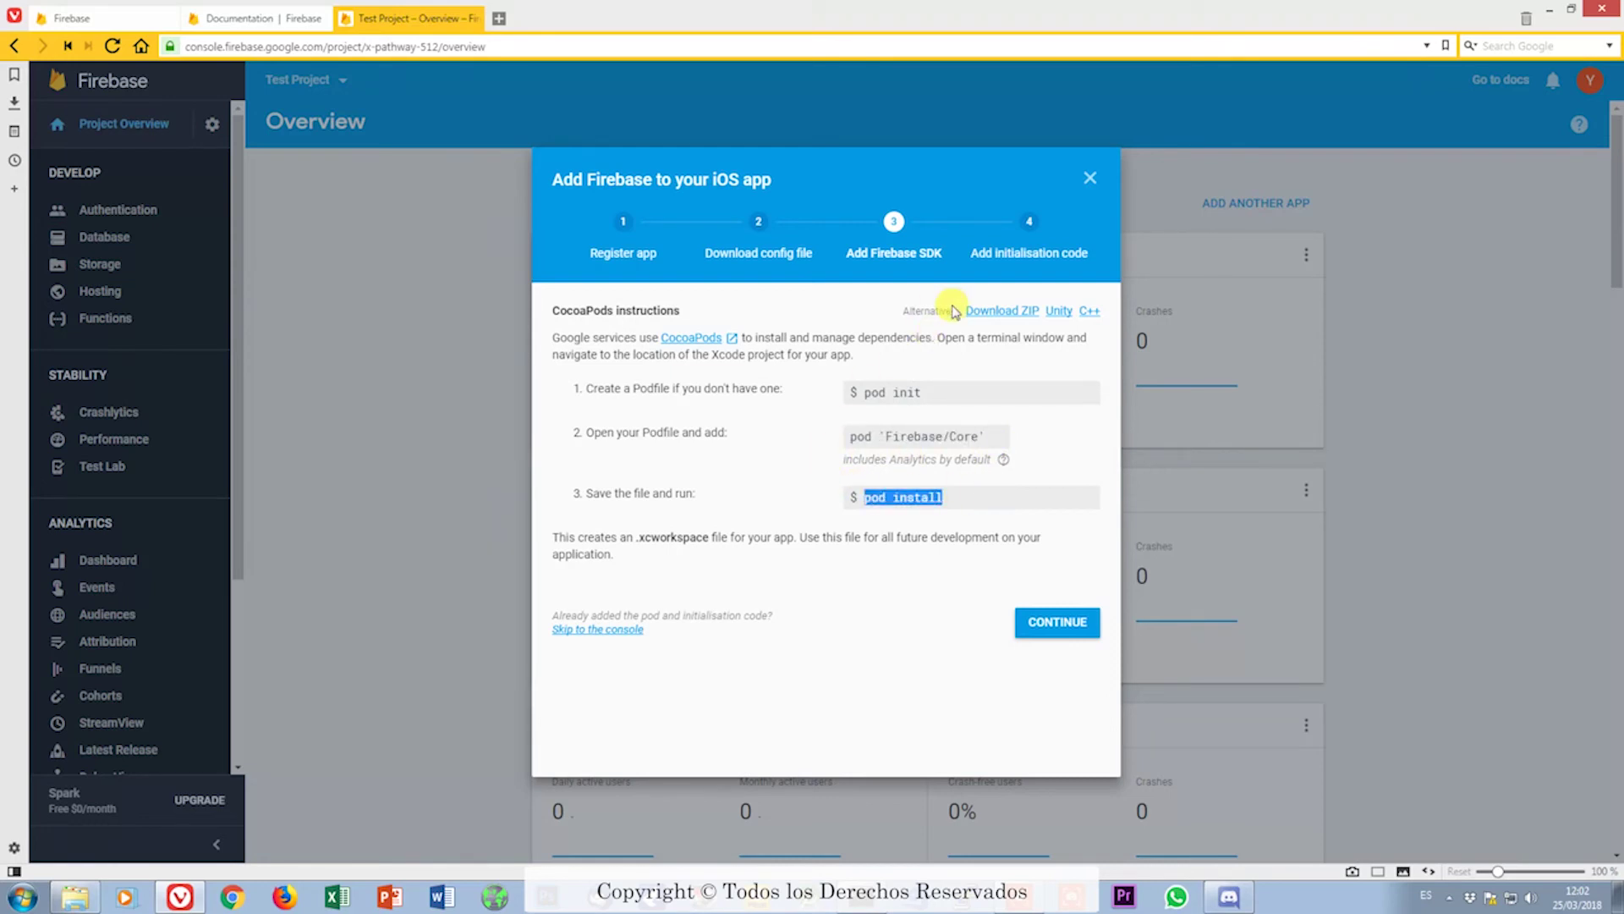
- Highlight import Firebase and FirebaseApp.configure() in the Swift initialisation code, and close the iOS app setup
{"action": "left_click", "coordinate": [1028, 222]}
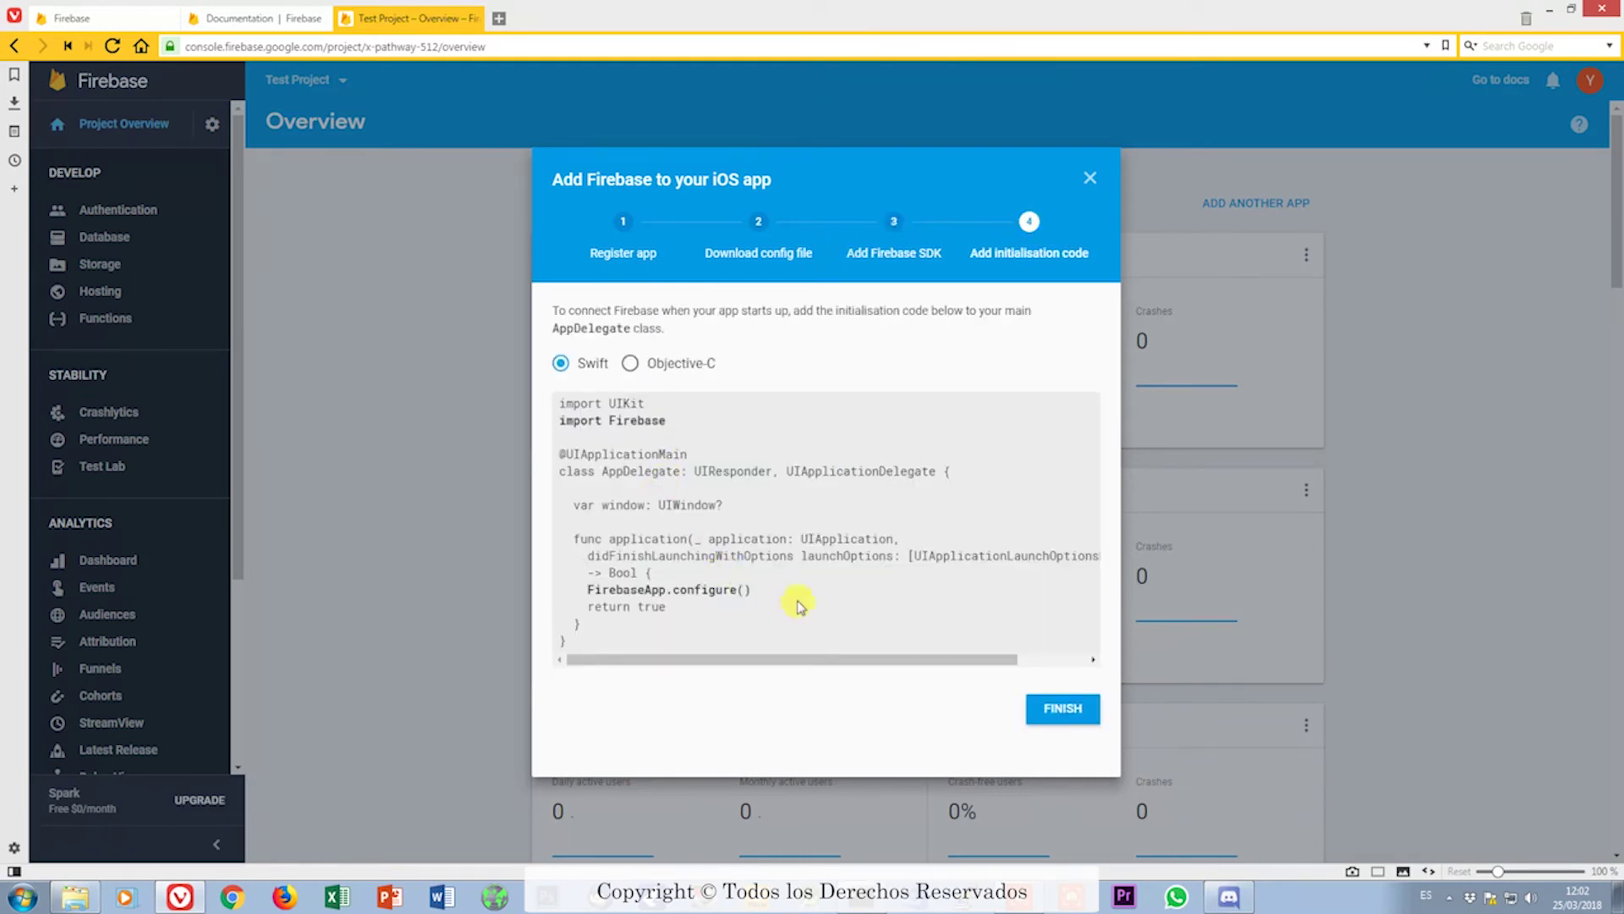
{"action": "left_click_drag", "start_coordinate": [805, 590], "coordinate": [594, 590]}
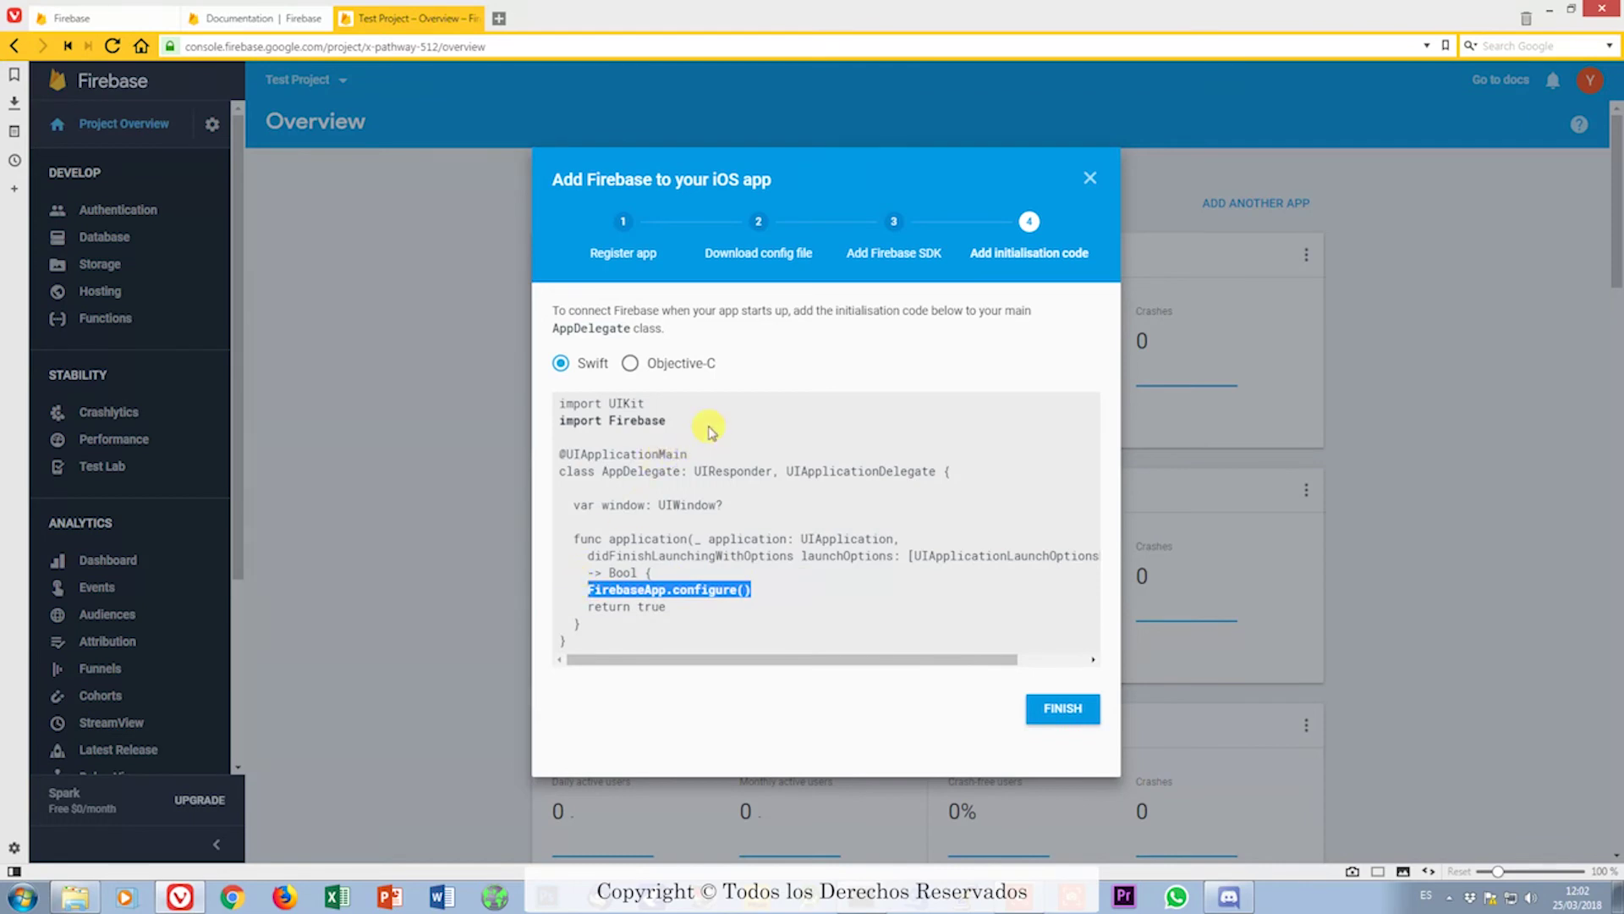
{"action": "left_click_drag", "start_coordinate": [705, 421], "coordinate": [538, 420]}
{"action": "left_click_drag", "start_coordinate": [814, 589], "coordinate": [565, 585]}
{"action": "left_click", "coordinate": [1090, 177]}
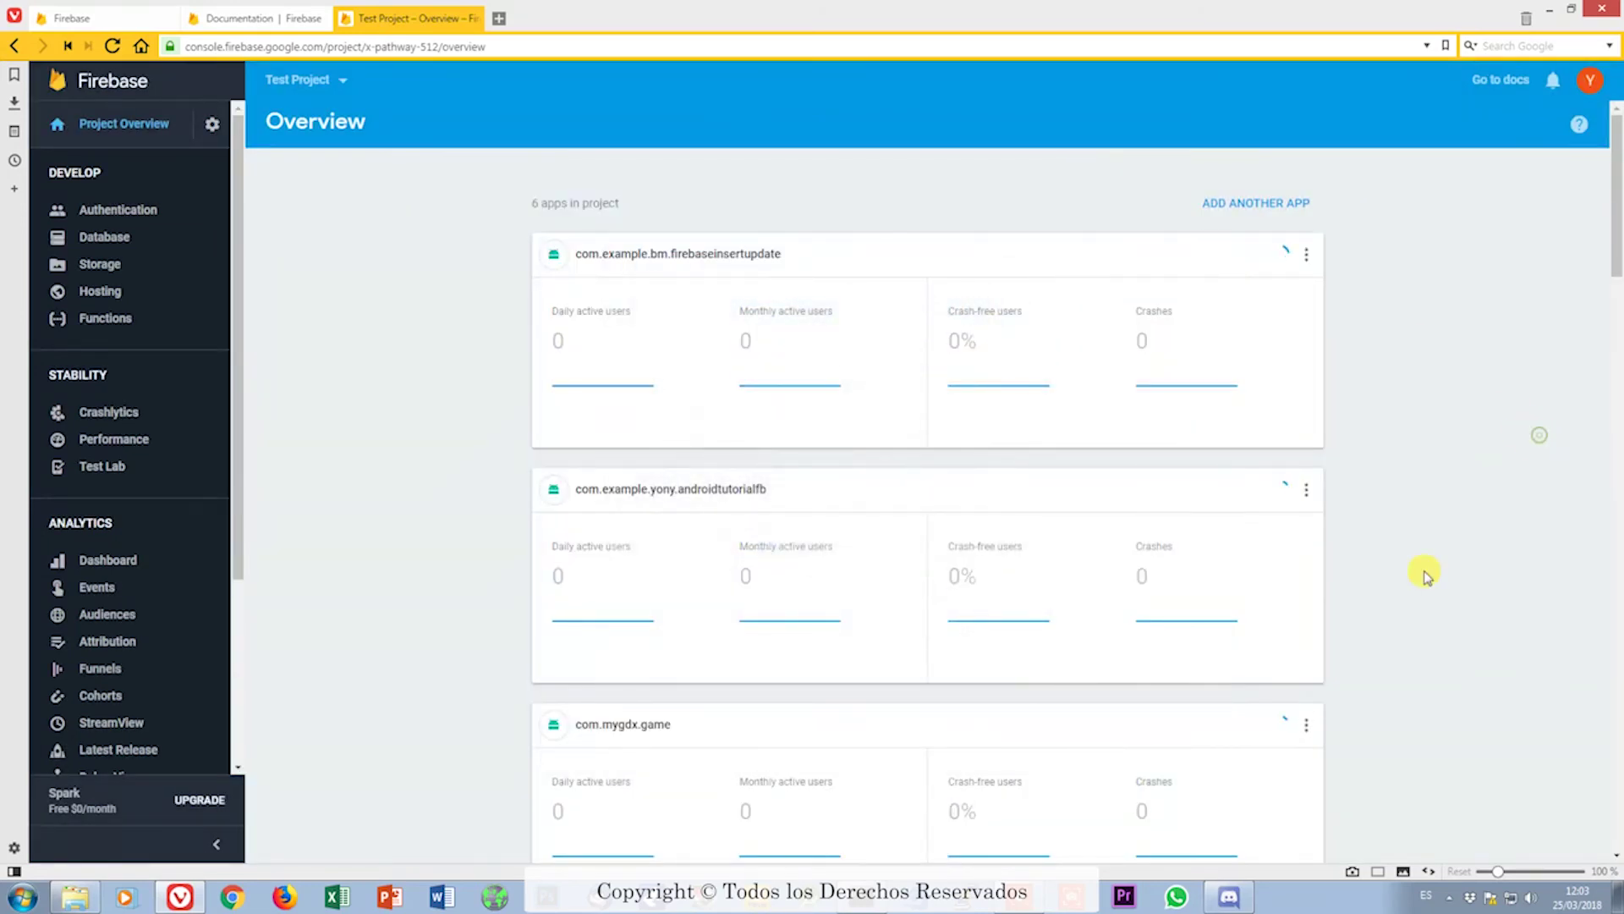
- Find the test.test iOS app in the project overview and look over its settings
{"action": "scroll", "coordinate": [1426, 574], "scroll_direction": "down", "scroll_amount": 5}
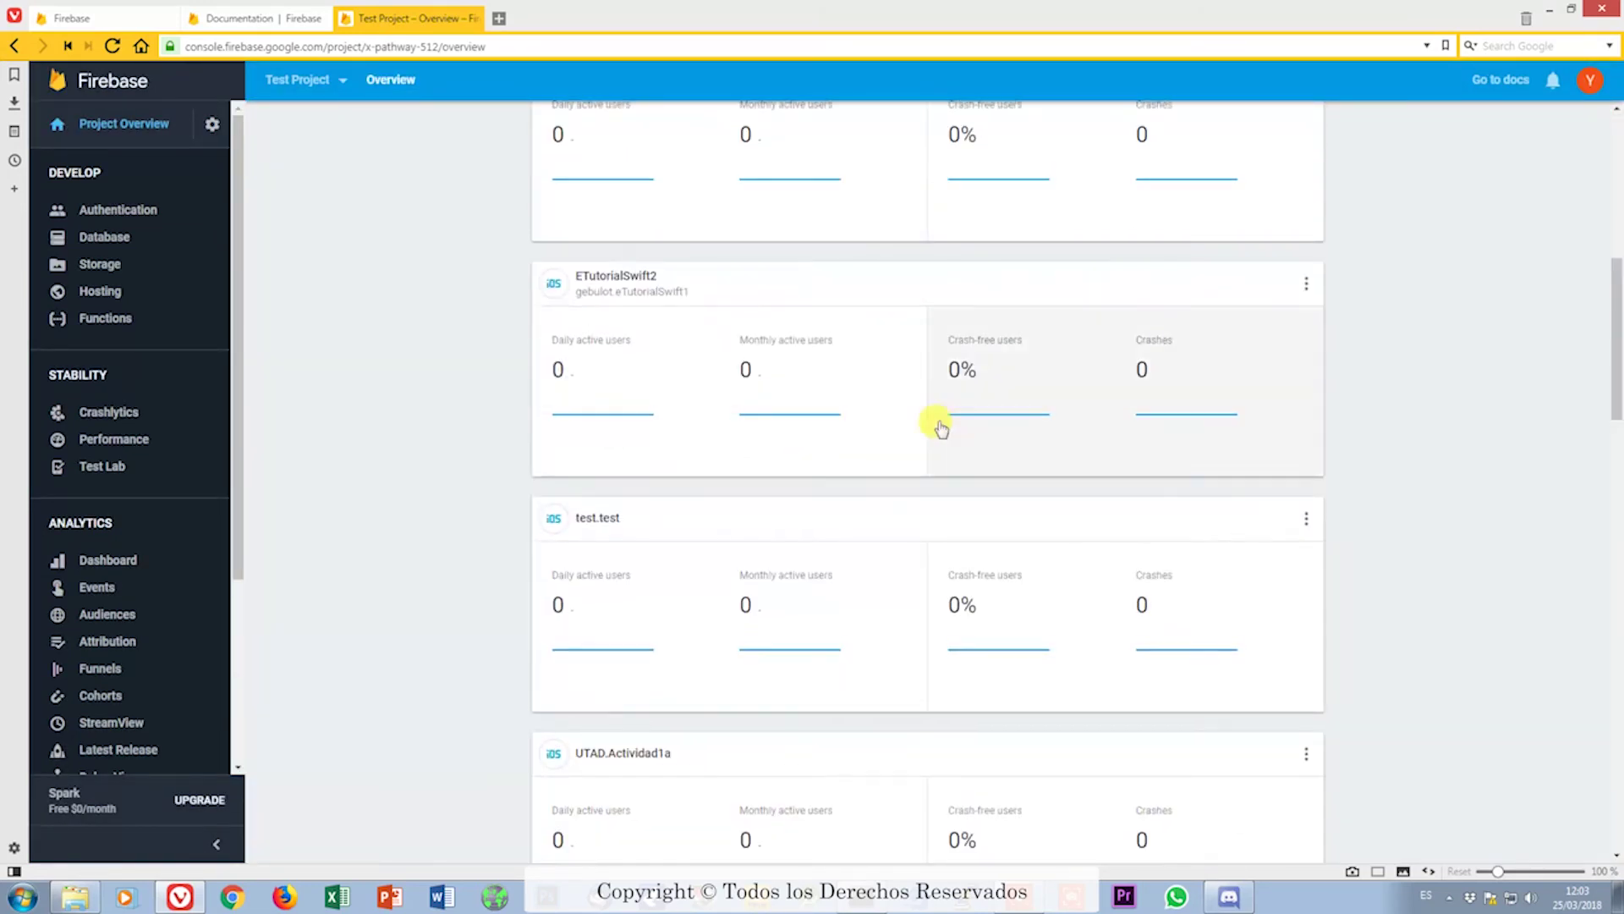
{"action": "left_click", "coordinate": [1305, 518]}
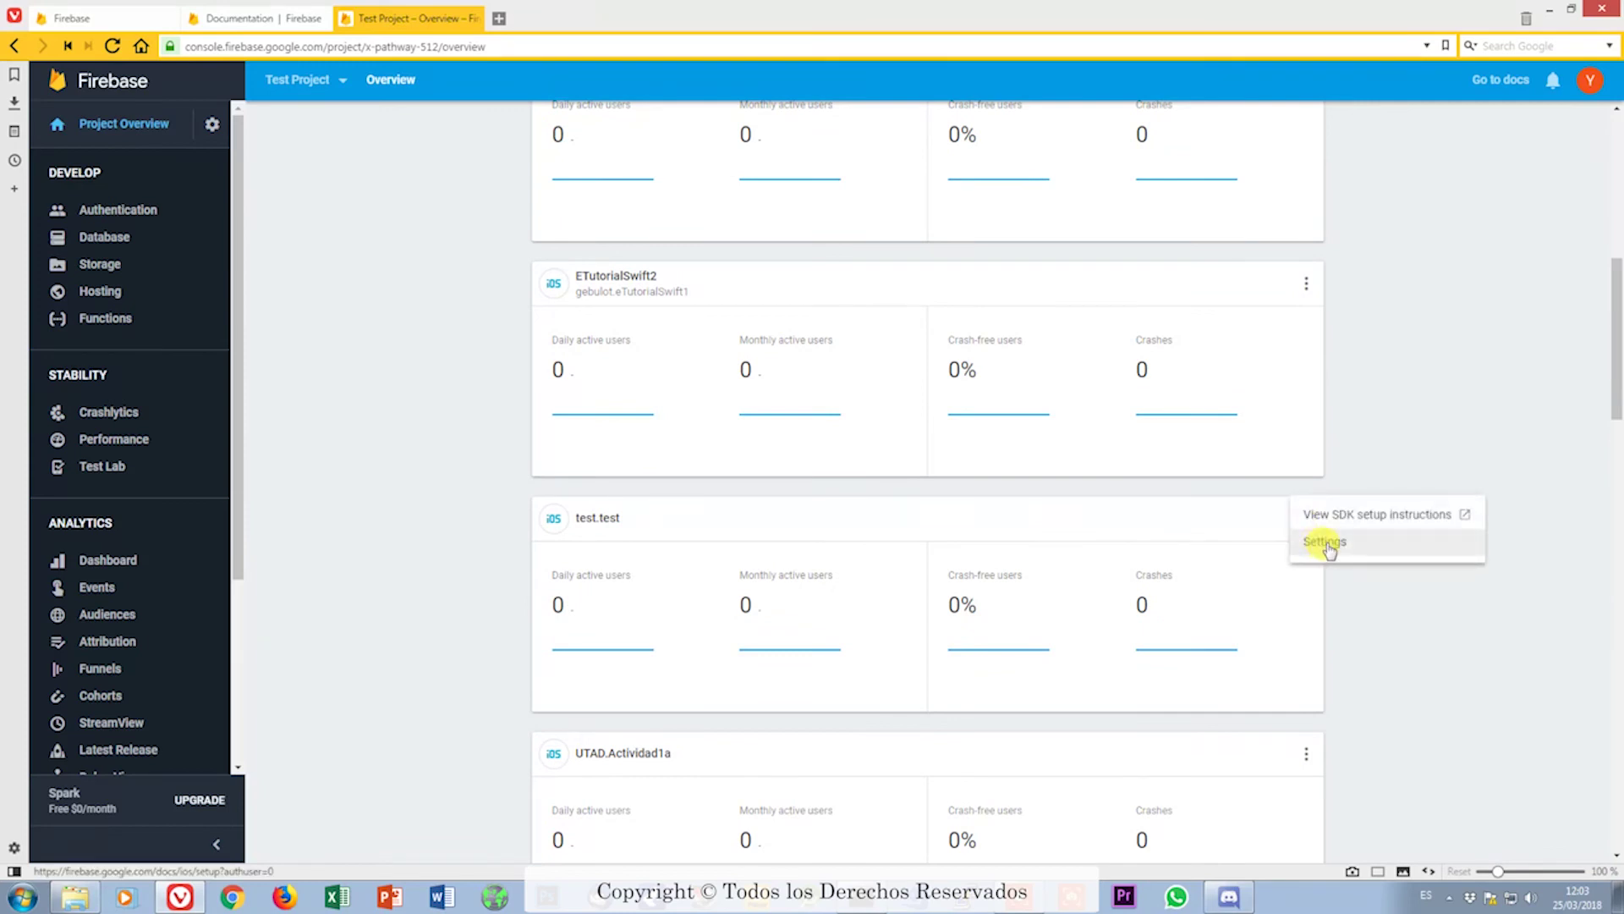
{"action": "left_click", "coordinate": [1326, 542]}
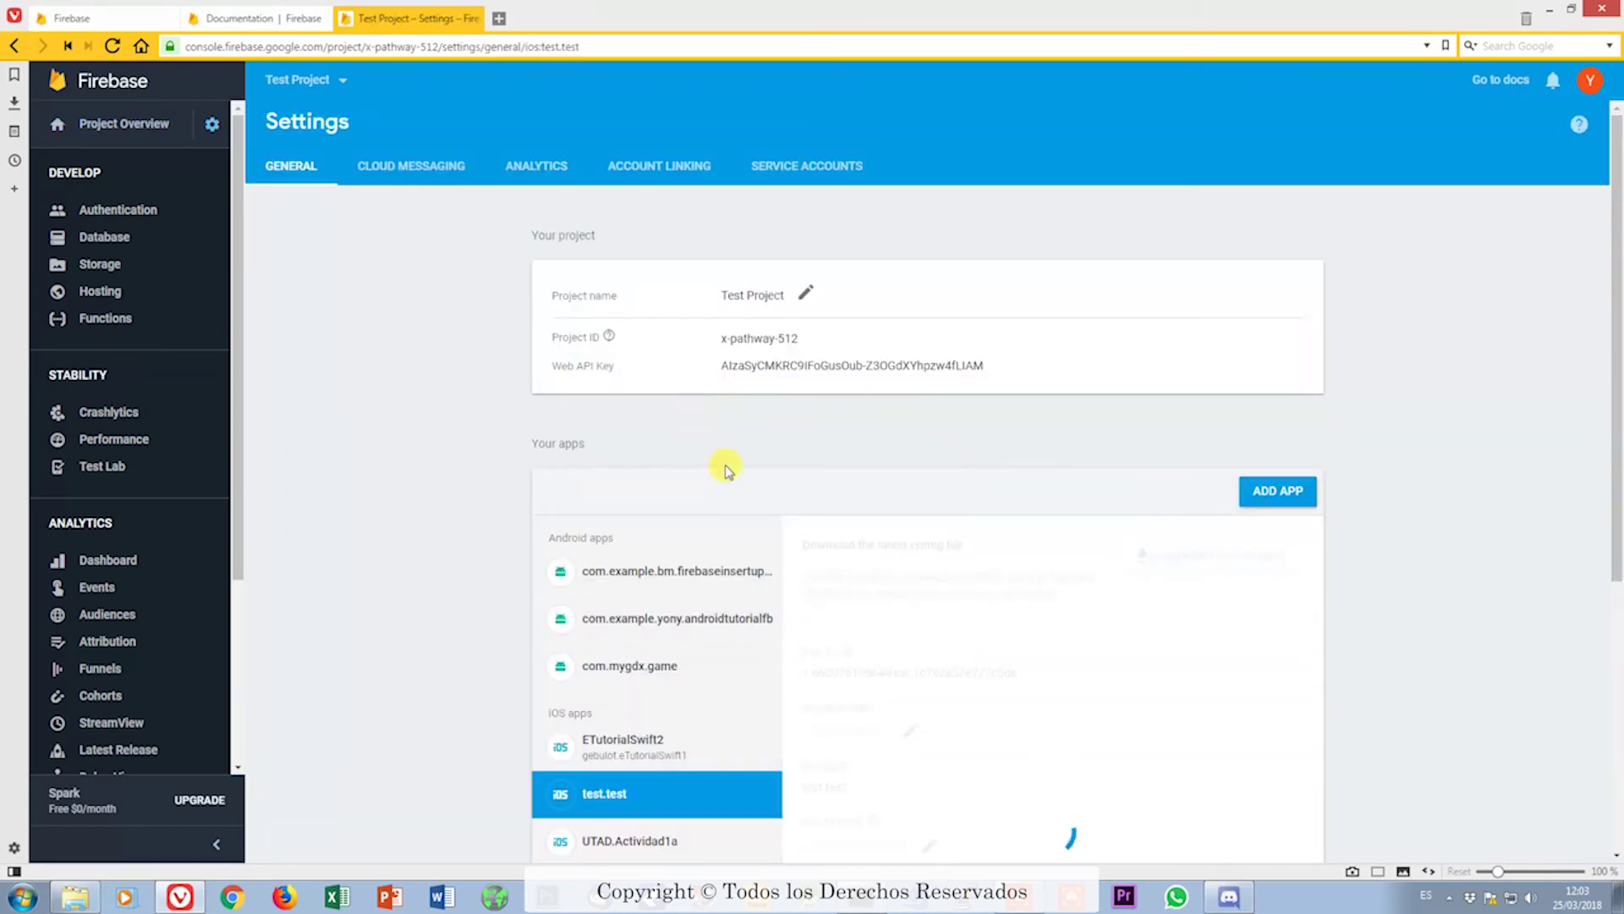
{"action": "scroll", "coordinate": [742, 465], "scroll_direction": "down", "scroll_amount": 4}
{"action": "scroll", "coordinate": [707, 409], "scroll_direction": "up", "scroll_amount": 4}
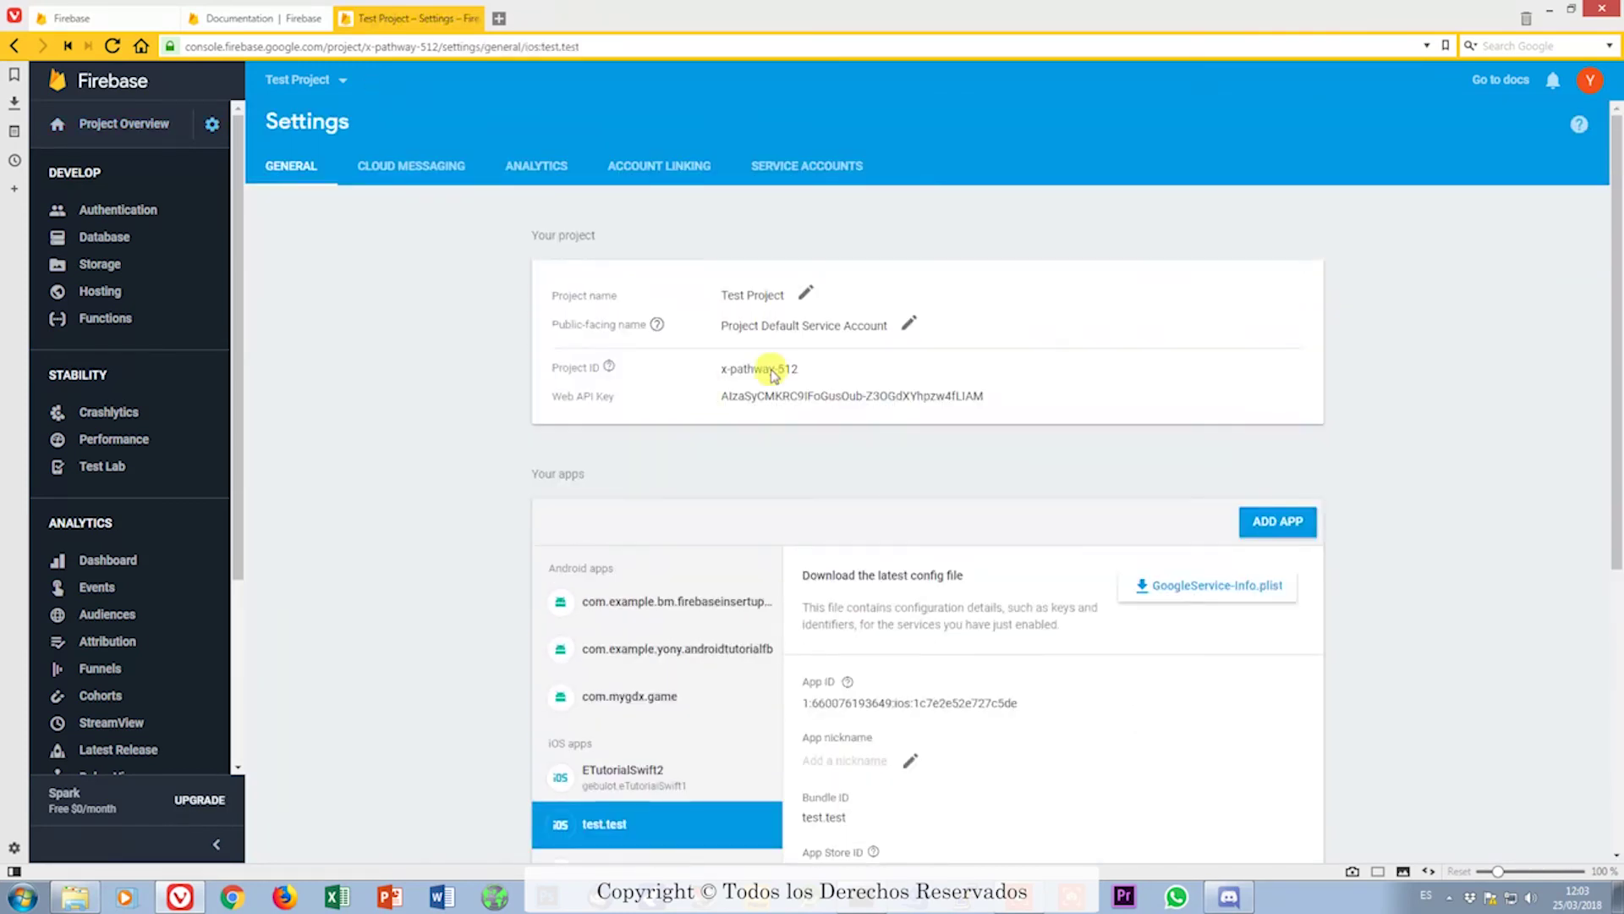
- Return to the project overview, reopen the test.test app's settings and review its configuration fields
{"action": "key", "text": "alt+Left"}
{"action": "scroll", "coordinate": [1317, 446], "scroll_direction": "down", "scroll_amount": 4}
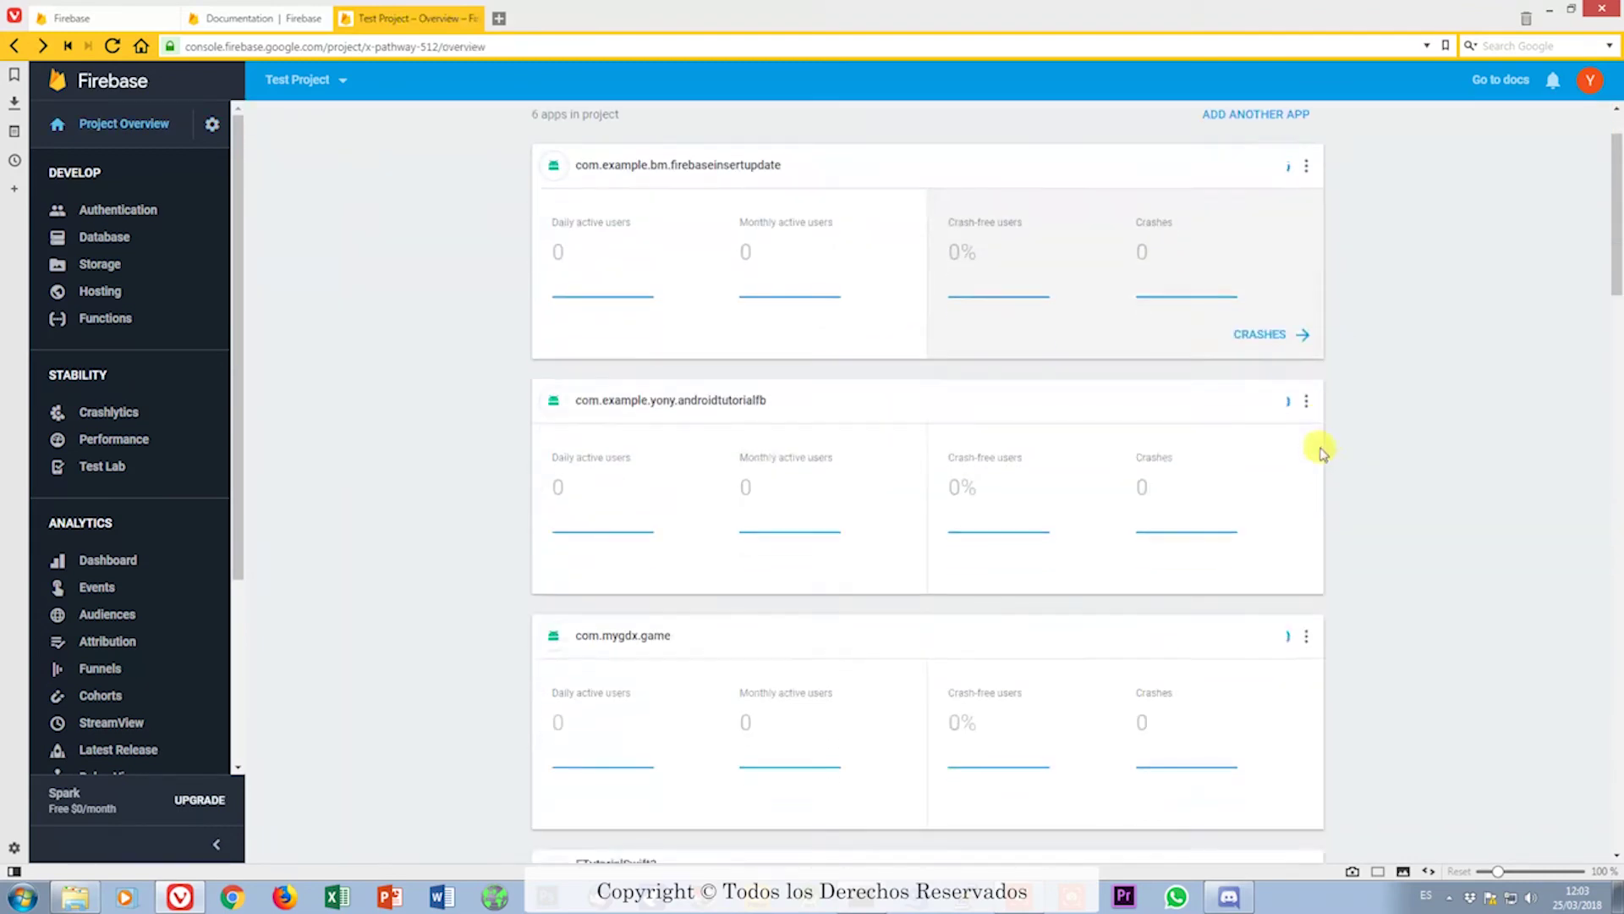
{"action": "scroll", "coordinate": [1319, 454], "scroll_direction": "down", "scroll_amount": 5}
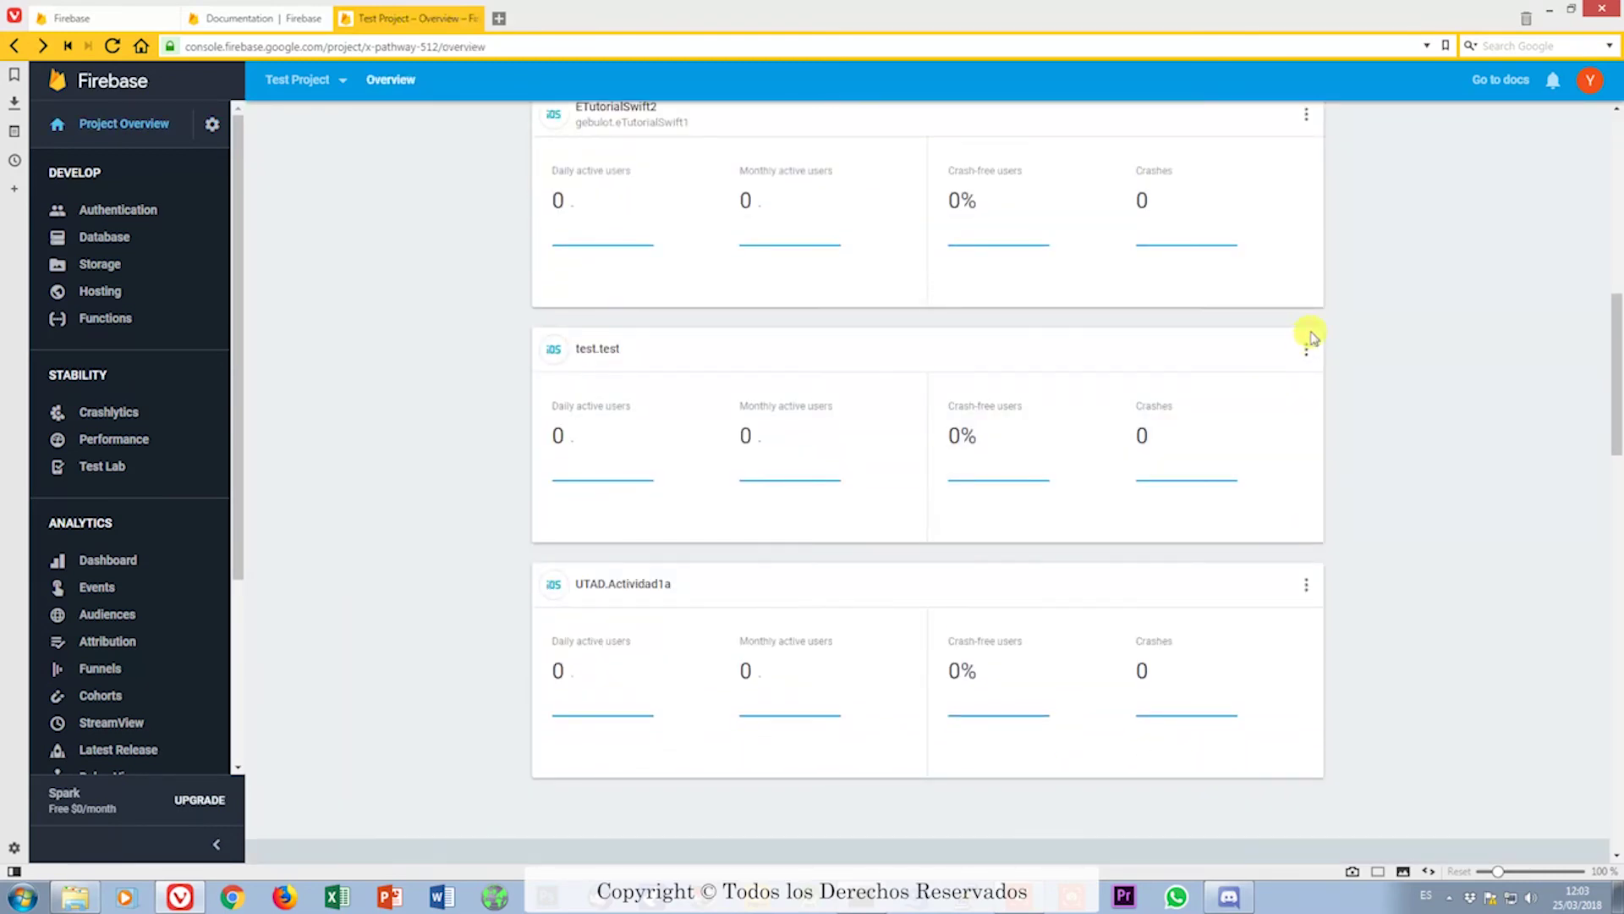
{"action": "left_click", "coordinate": [1310, 347]}
{"action": "left_click", "coordinate": [1421, 444]}
{"action": "left_click", "coordinate": [1306, 351]}
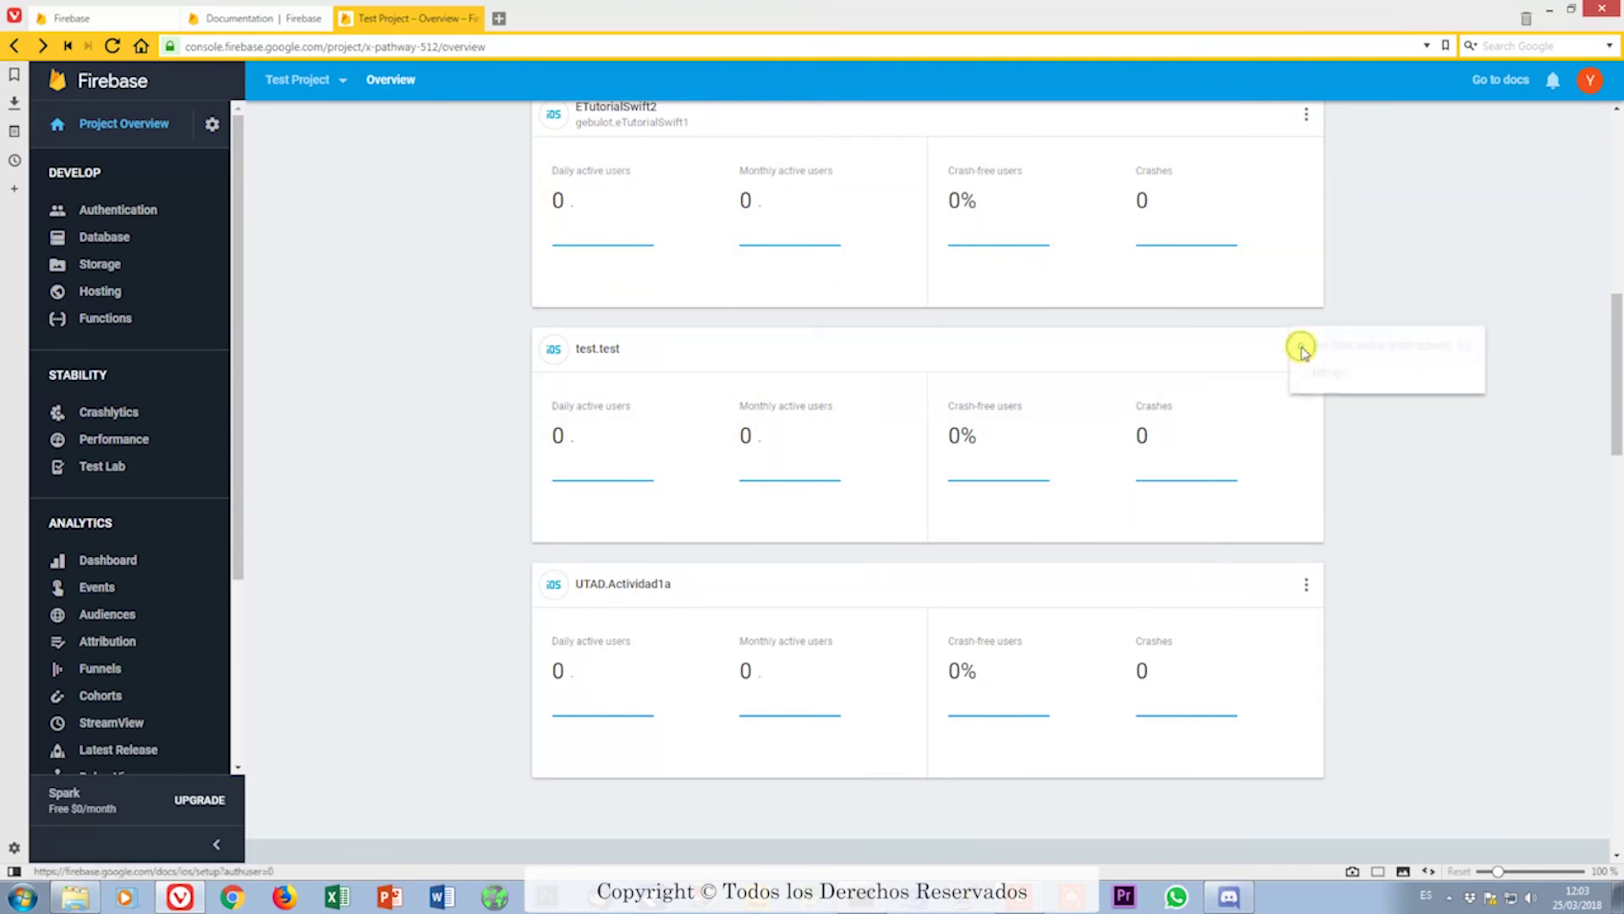
{"action": "left_click", "coordinate": [1343, 383]}
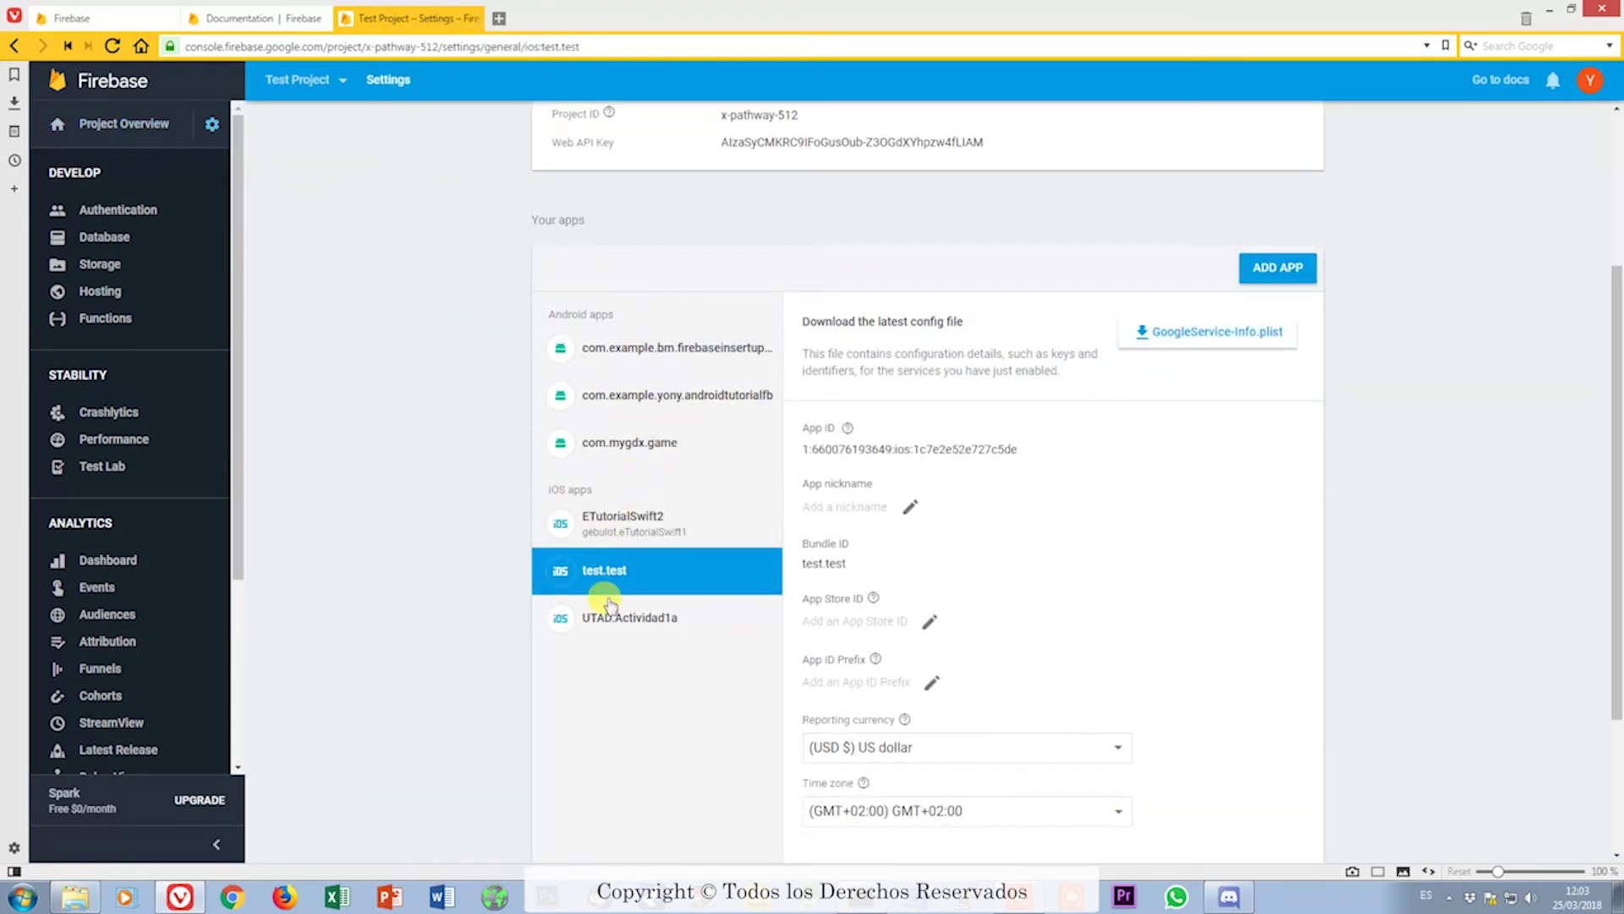
{"action": "scroll", "coordinate": [880, 359], "scroll_direction": "down", "scroll_amount": 2}
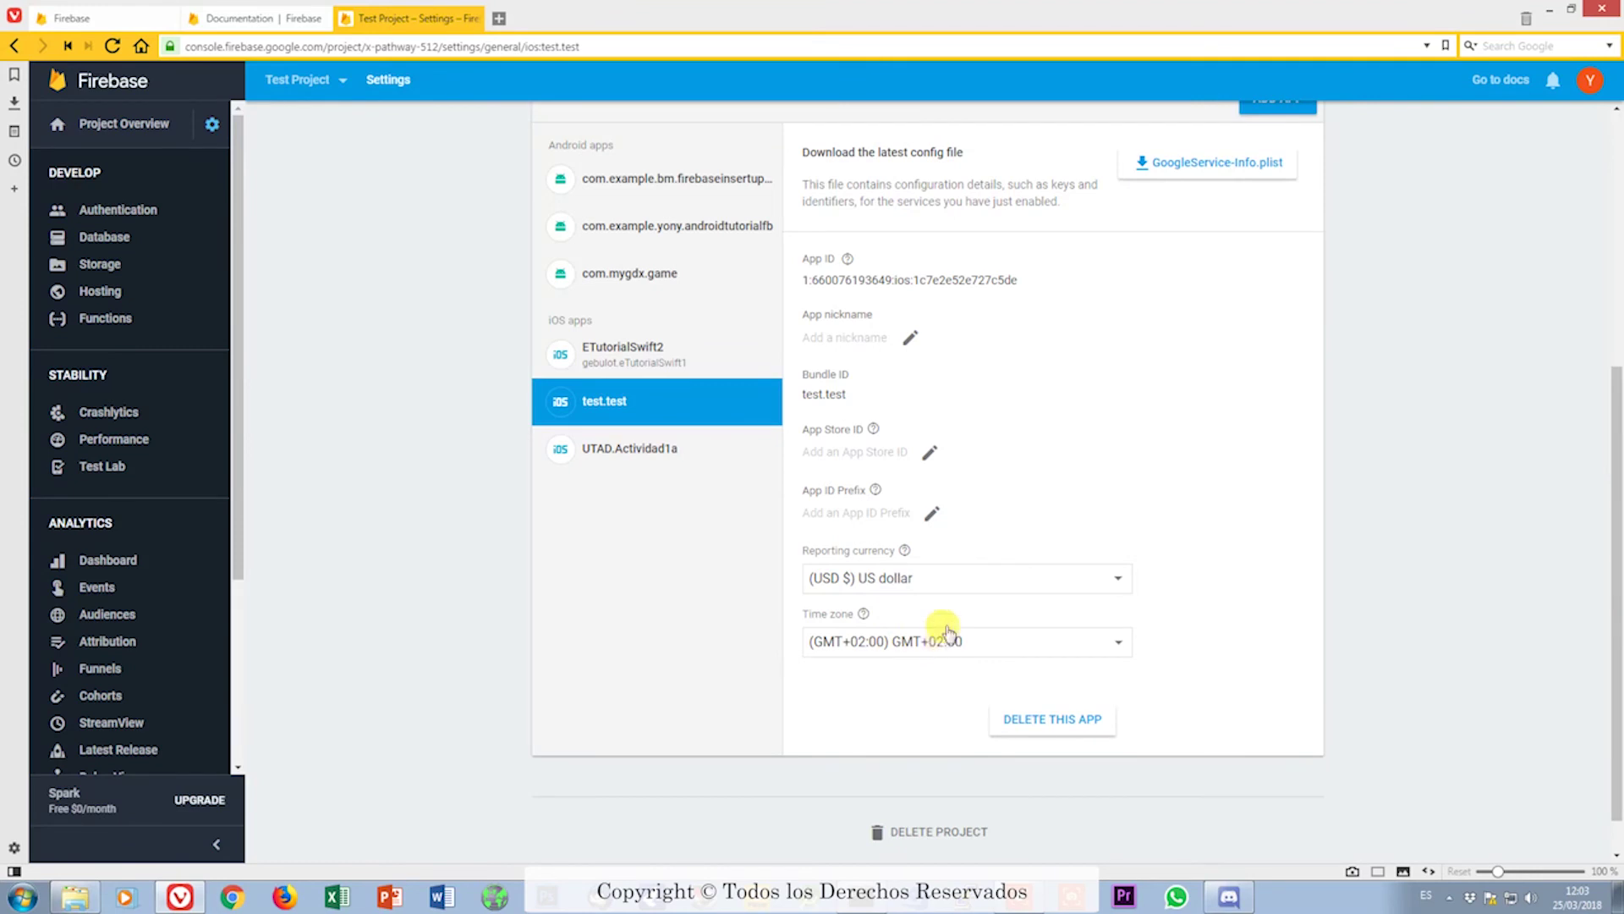
{"action": "scroll", "coordinate": [836, 427], "scroll_direction": "up", "scroll_amount": 1}
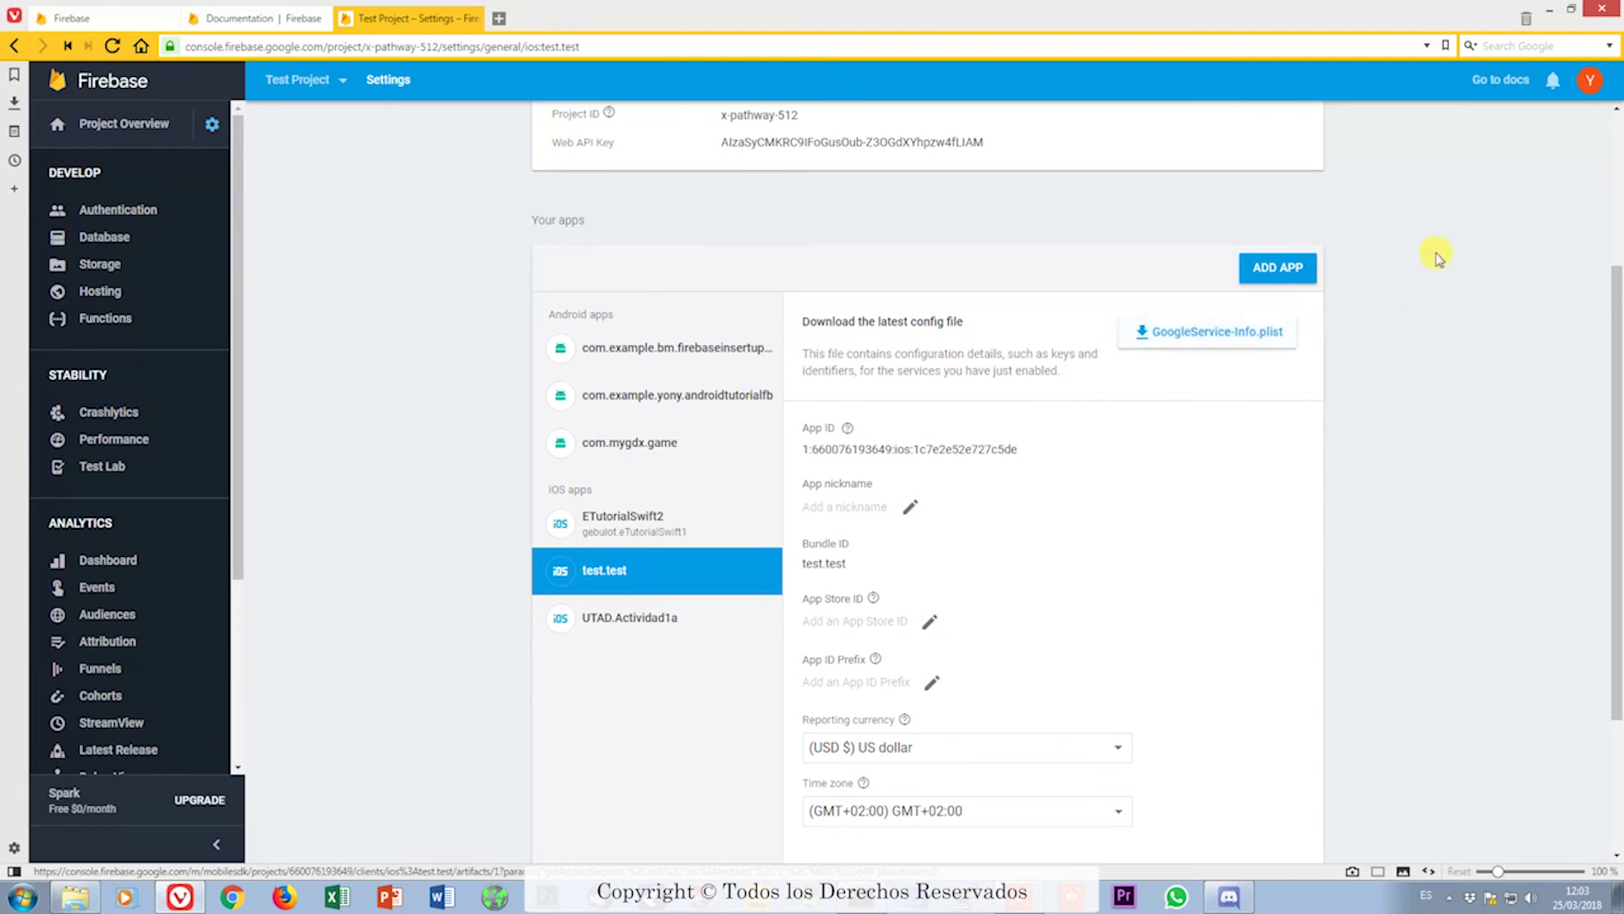
- Delete the test.test iOS app from Test Project
{"action": "scroll", "coordinate": [1001, 515], "scroll_direction": "down", "scroll_amount": 2}
{"action": "left_click", "coordinate": [1080, 674]}
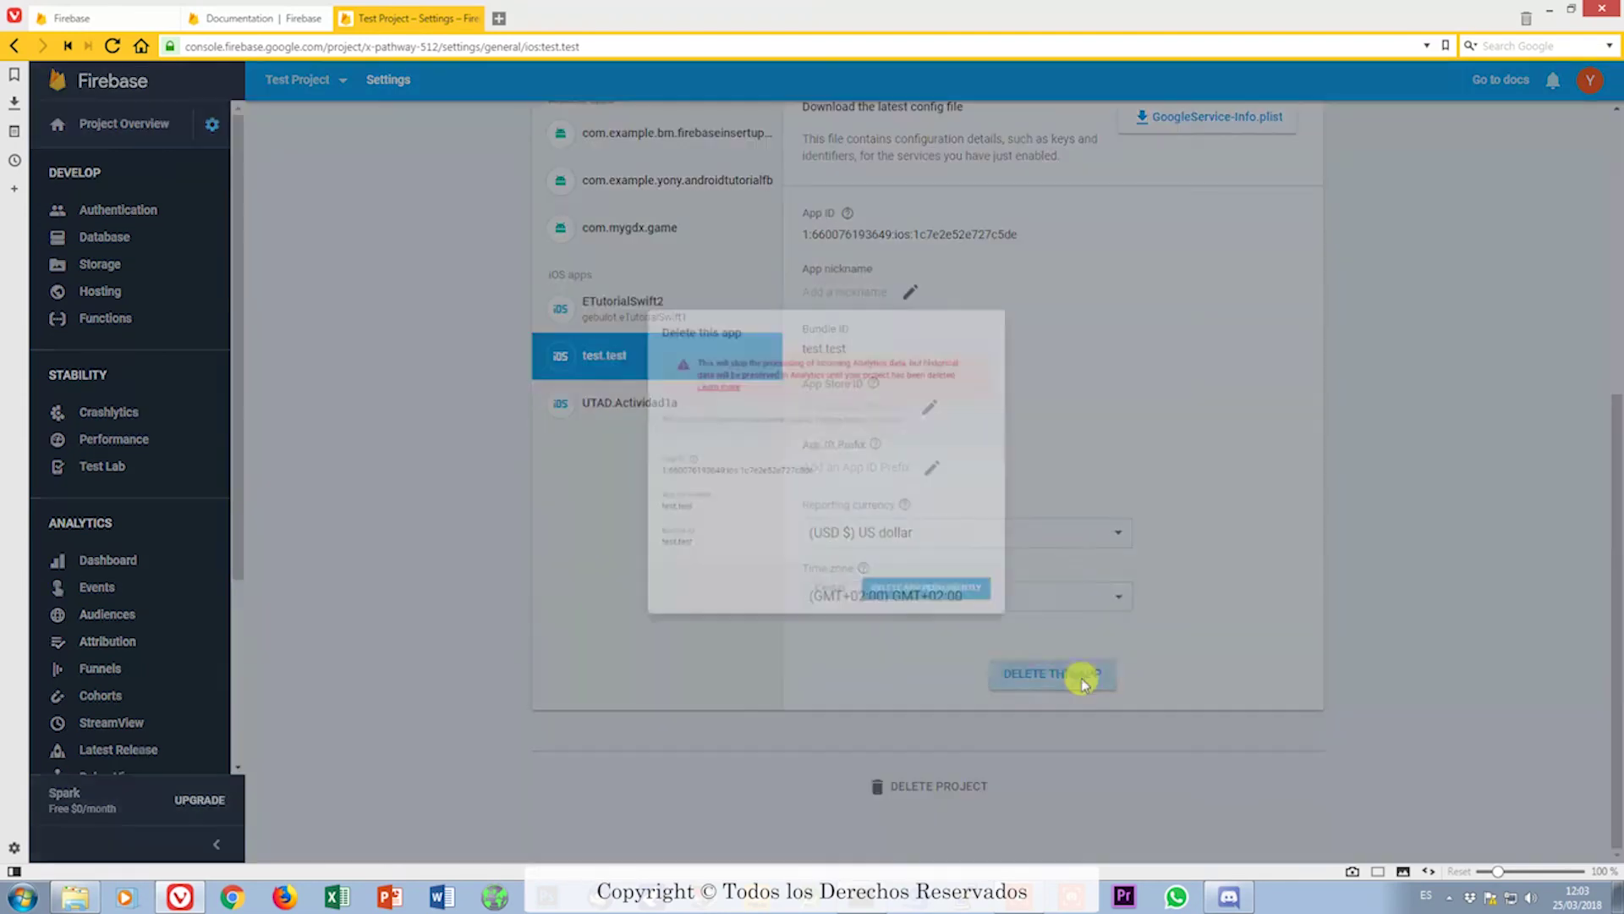
{"action": "left_click", "coordinate": [949, 637]}
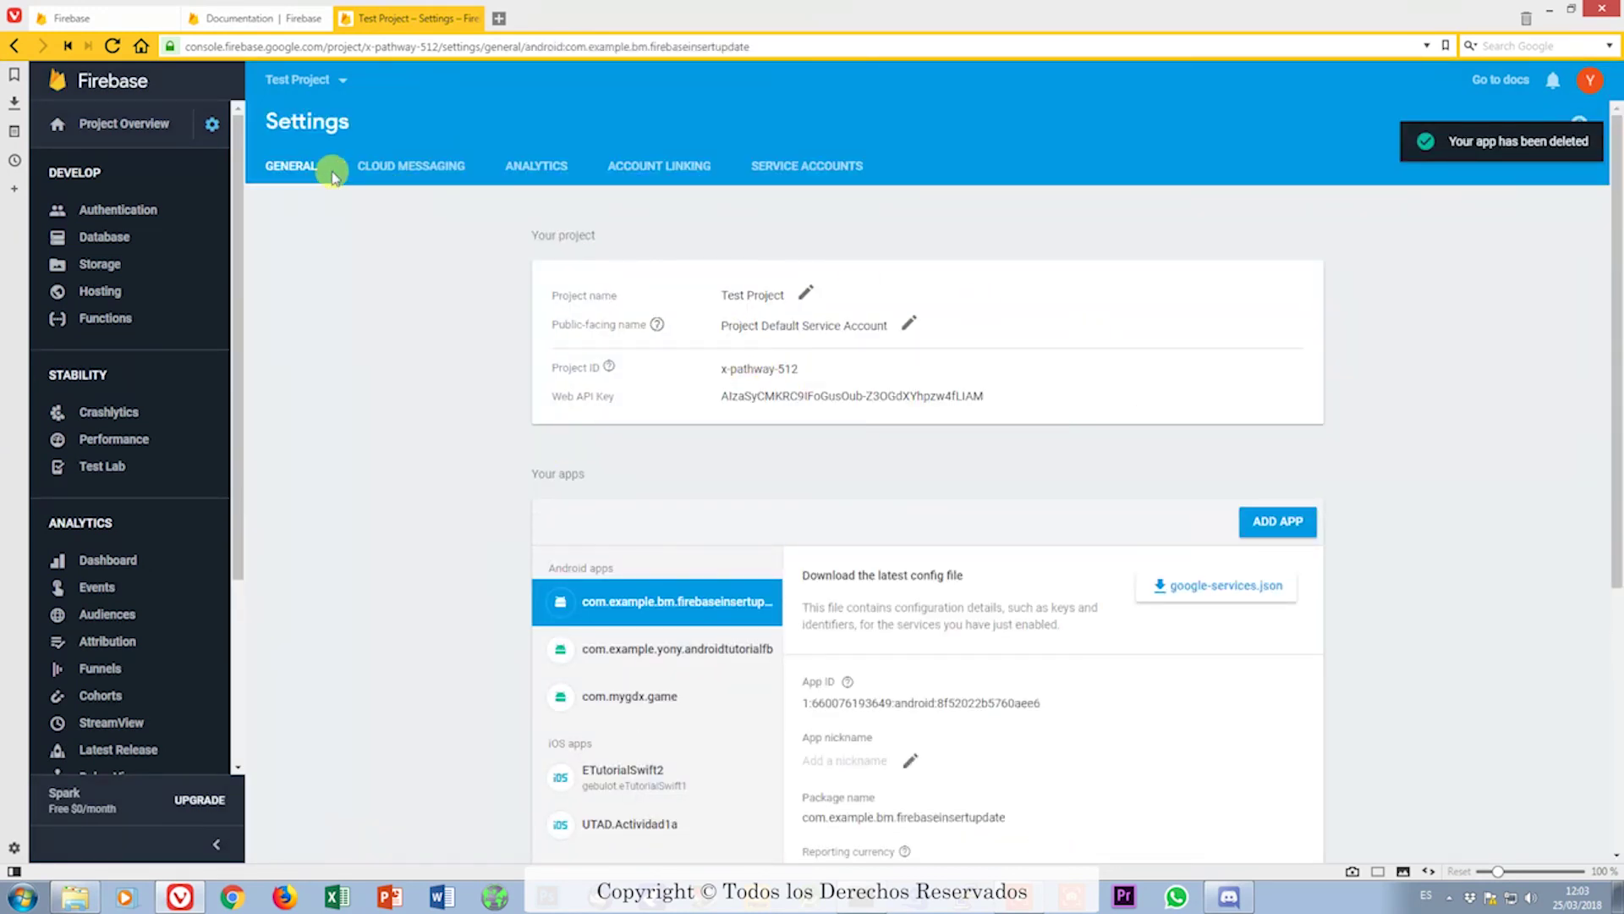
- Check the general project settings and return to the project overview
{"action": "left_click", "coordinate": [294, 175]}
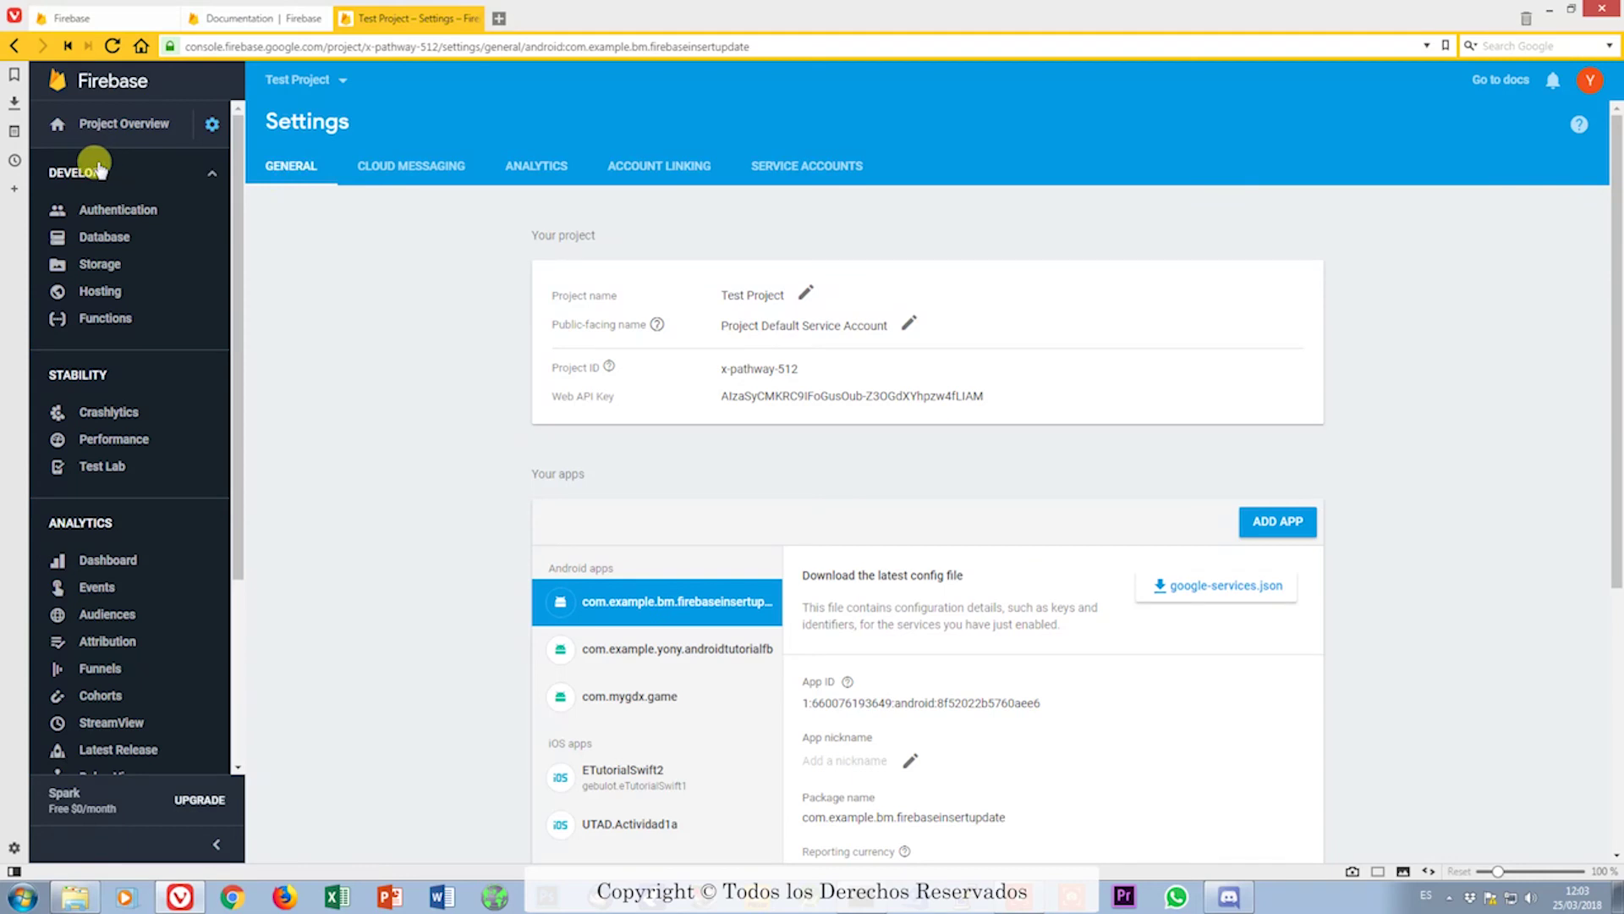
{"action": "left_click", "coordinate": [83, 122]}
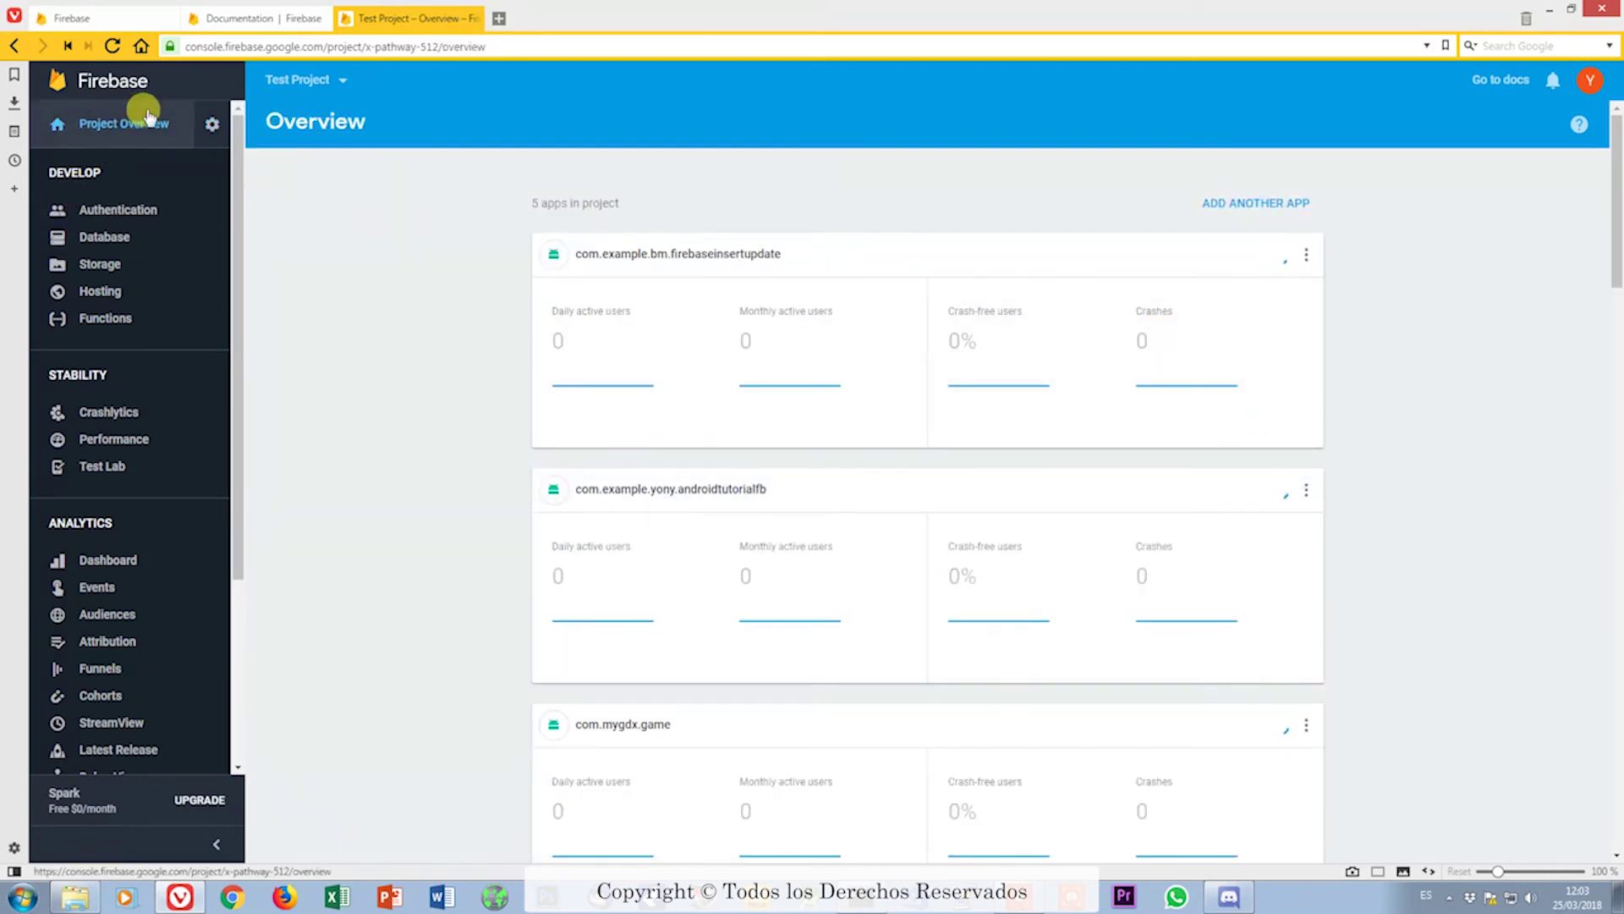
{"action": "left_click", "coordinate": [73, 126]}
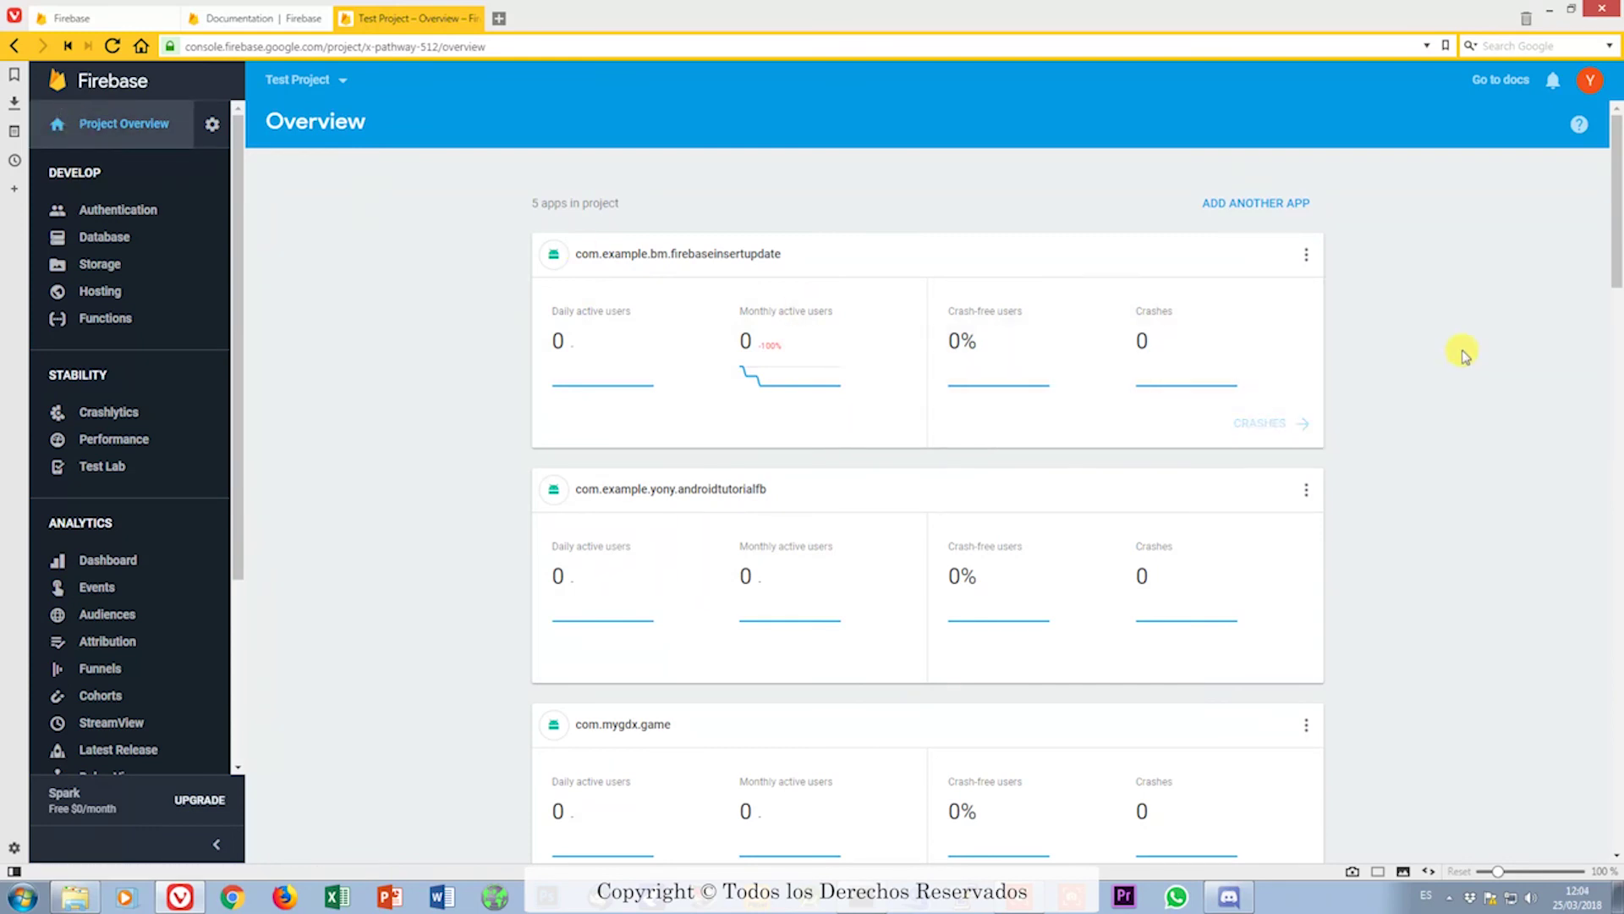
- Open the instructions for adding Firebase to a web app and highlight the whole configuration script snippet
{"action": "left_click", "coordinate": [1289, 207]}
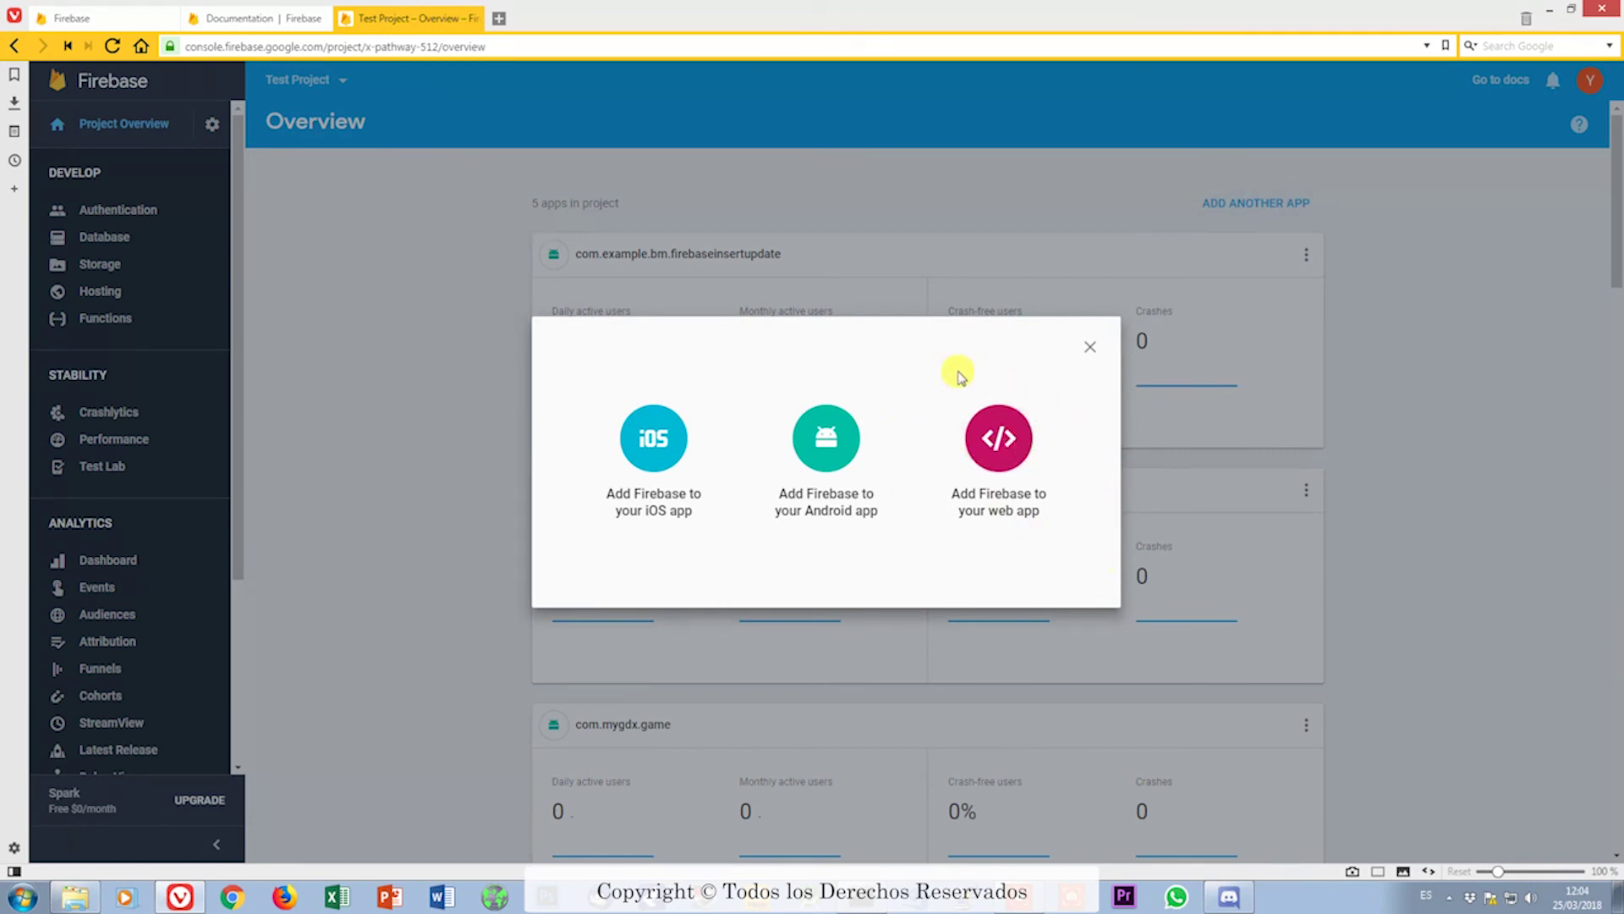
{"action": "left_click", "coordinate": [1000, 436]}
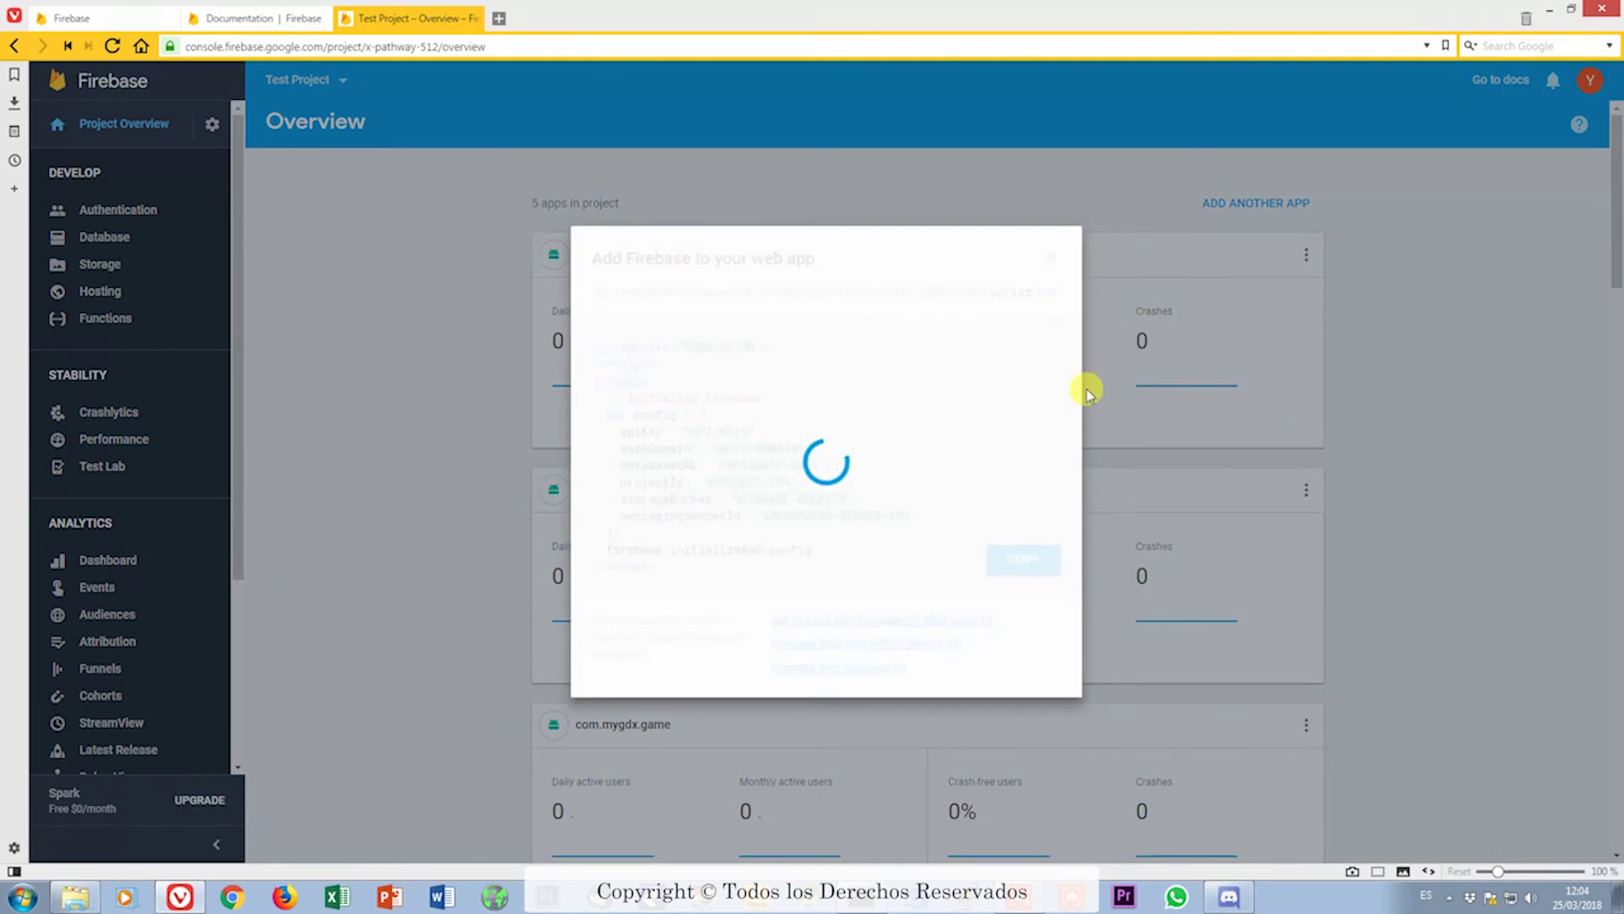
{"action": "left_click_drag", "start_coordinate": [793, 514], "coordinate": [517, 404]}
{"action": "left_click", "coordinate": [703, 355]}
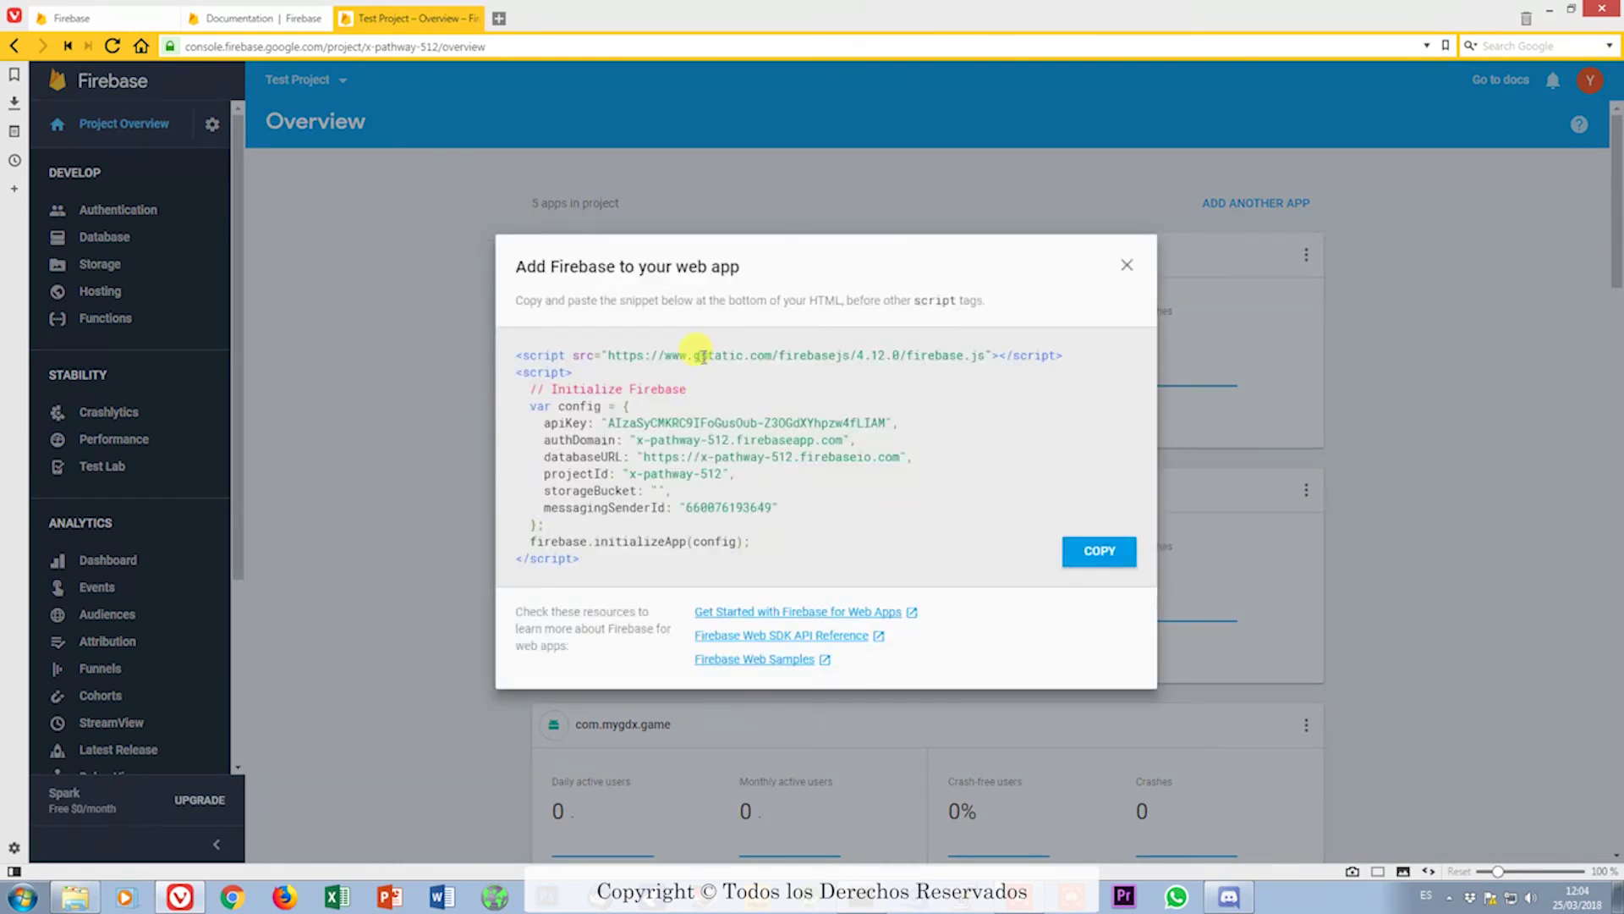
{"action": "left_click_drag", "start_coordinate": [602, 572], "coordinate": [477, 353]}
{"action": "left_click", "coordinate": [793, 391]}
{"action": "left_click_drag", "start_coordinate": [524, 525], "coordinate": [431, 338]}
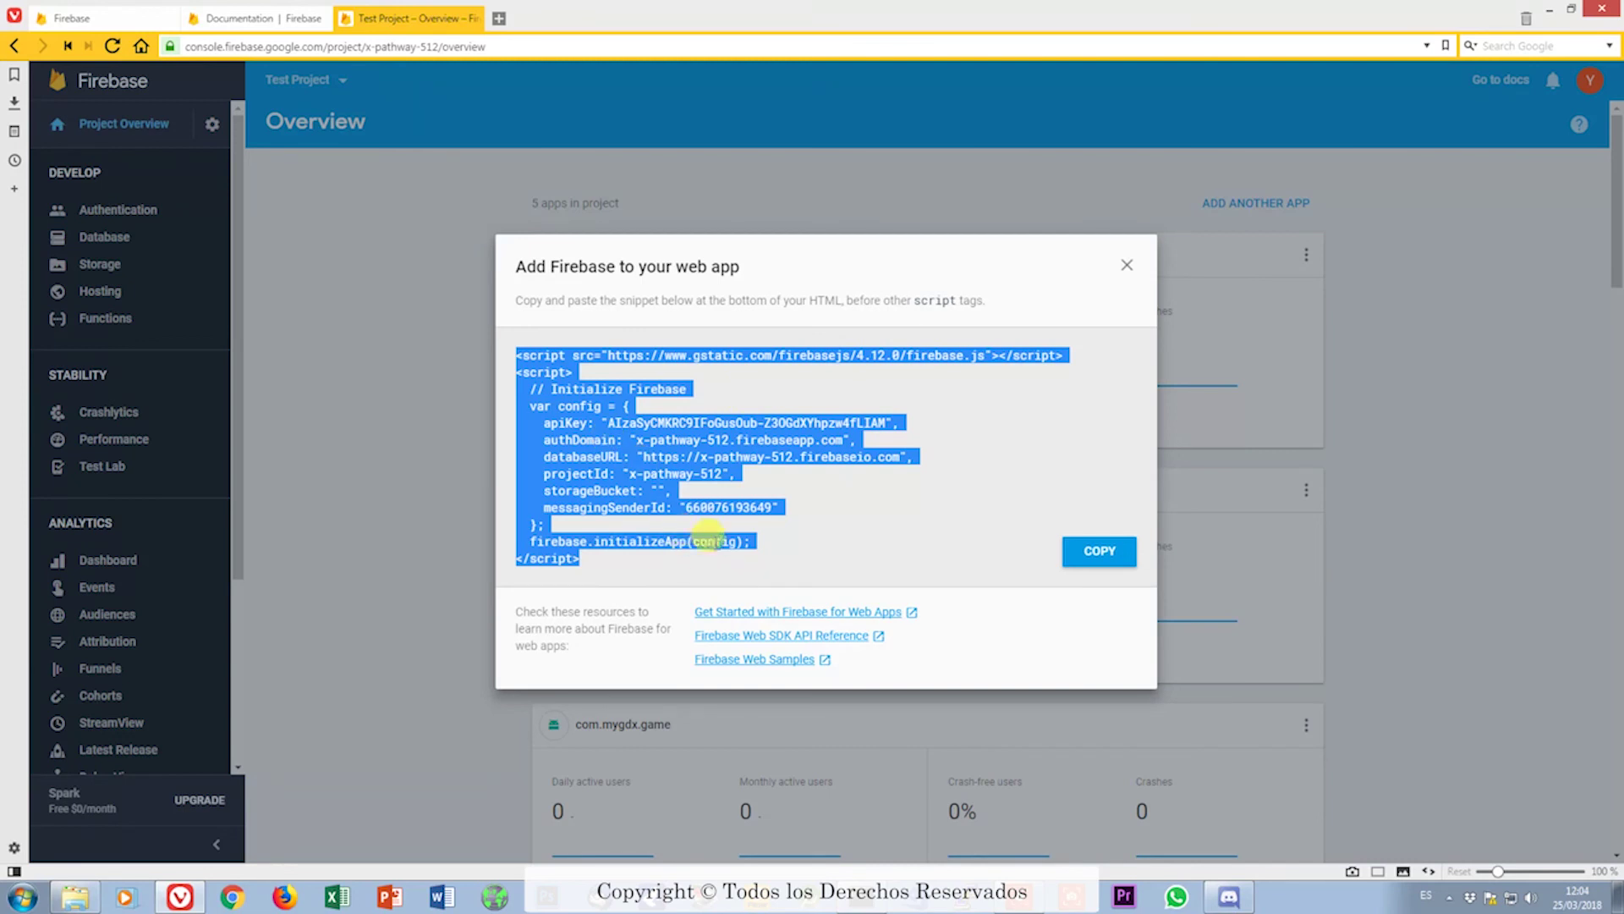
- Highlight the word firebase in the initializeApp line and the full snippet again, and close the web app instructions
{"action": "left_click", "coordinate": [860, 556]}
{"action": "double_click", "coordinate": [559, 542]}
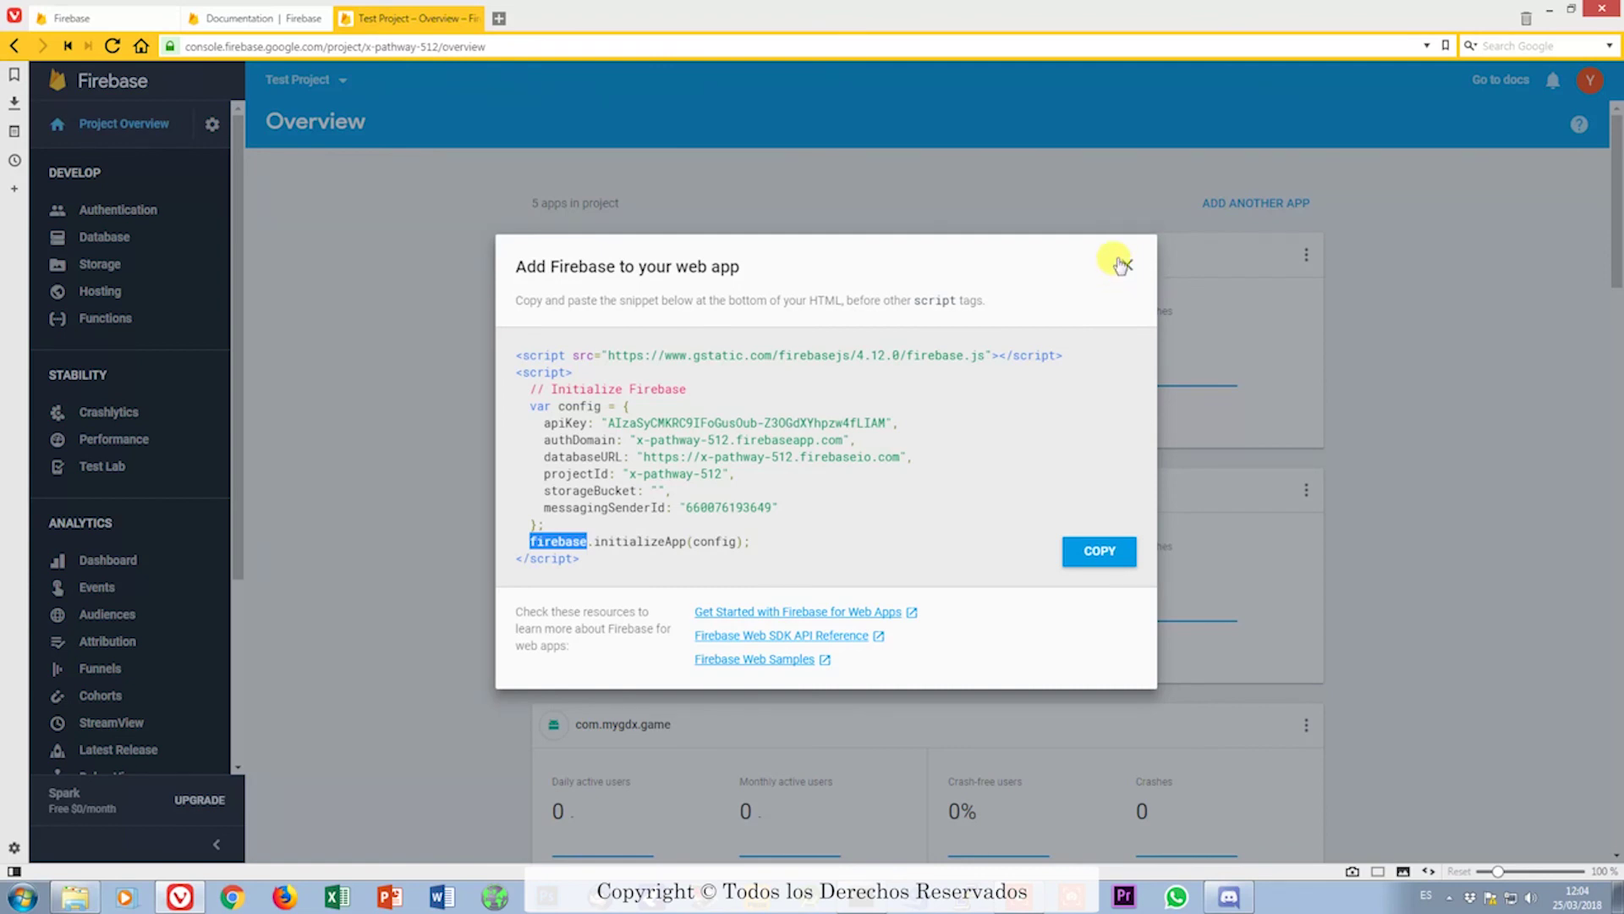
{"action": "left_click_drag", "start_coordinate": [685, 588], "coordinate": [493, 341]}
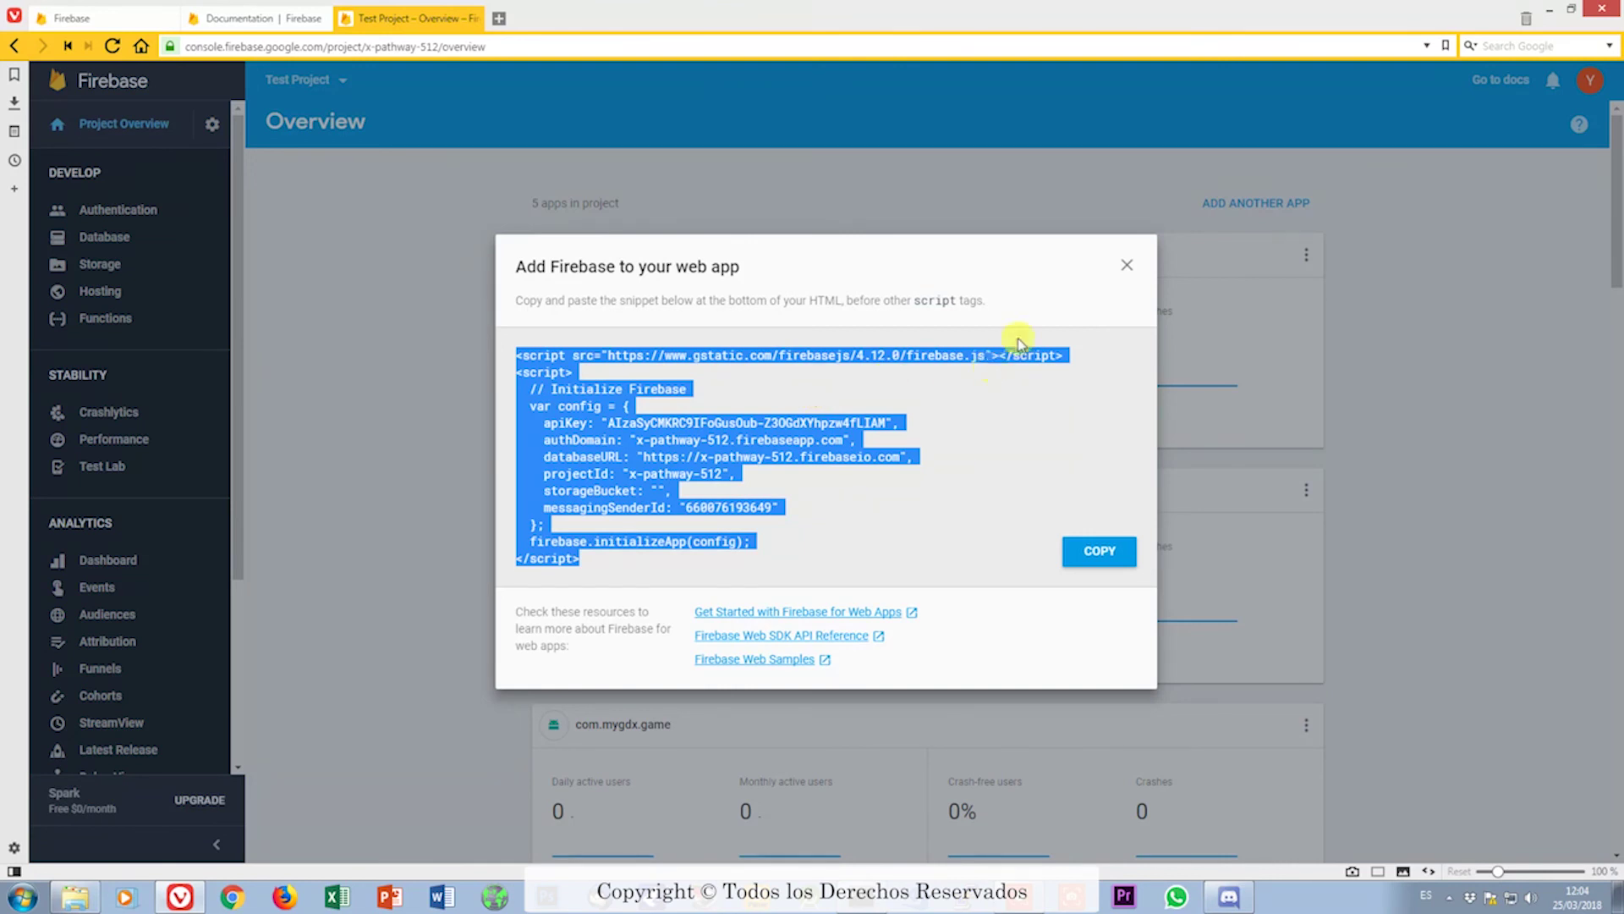
{"action": "left_click", "coordinate": [1126, 266]}
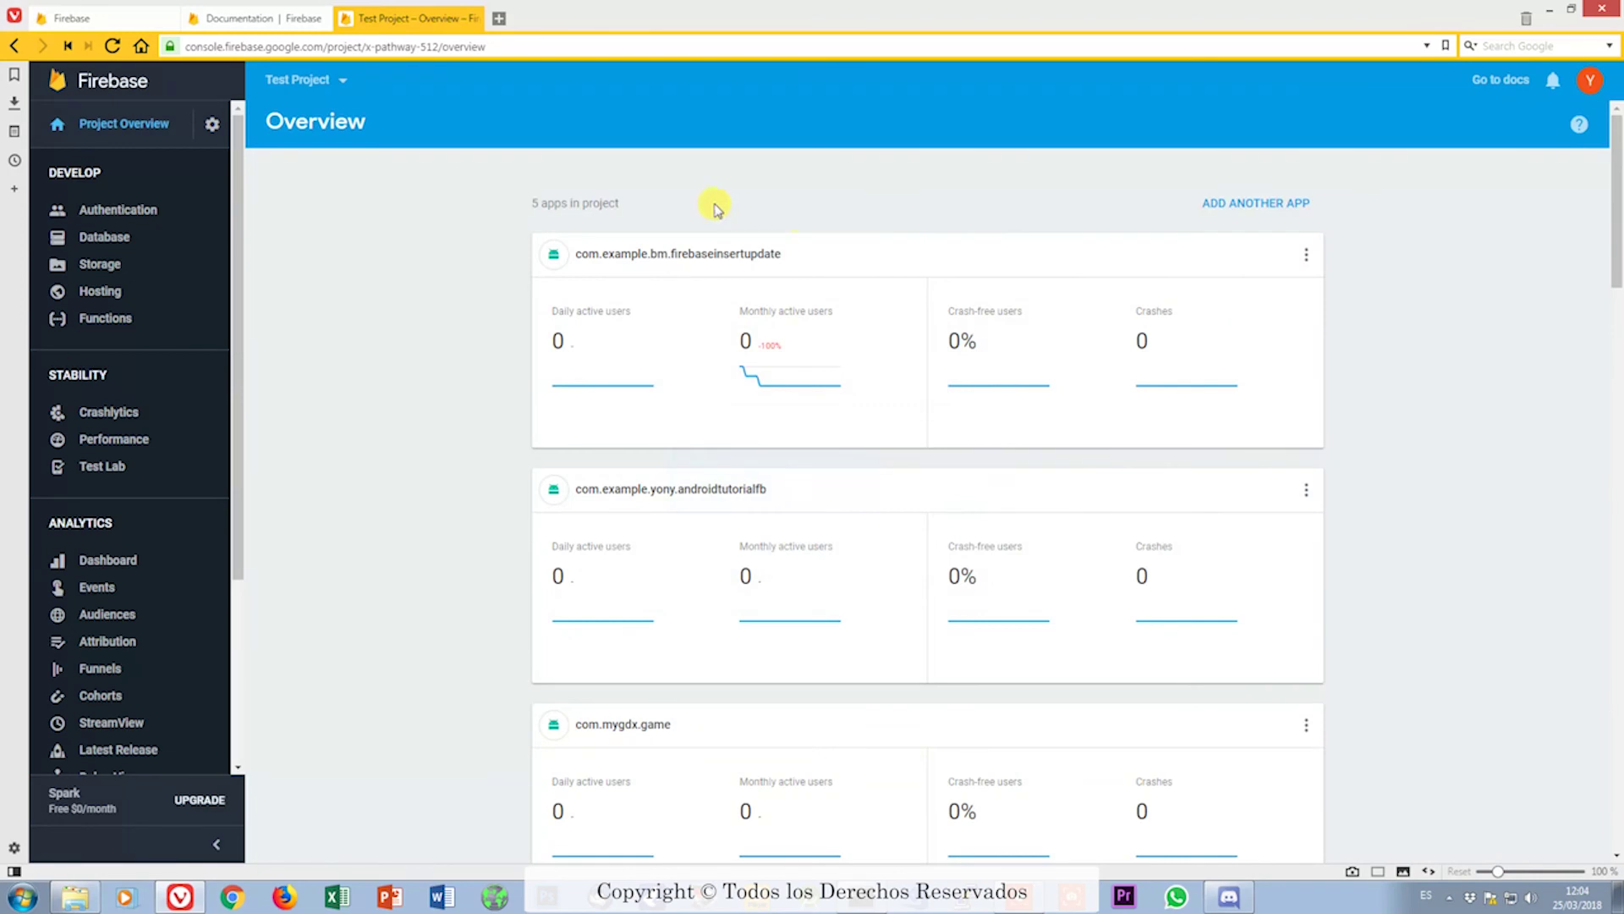